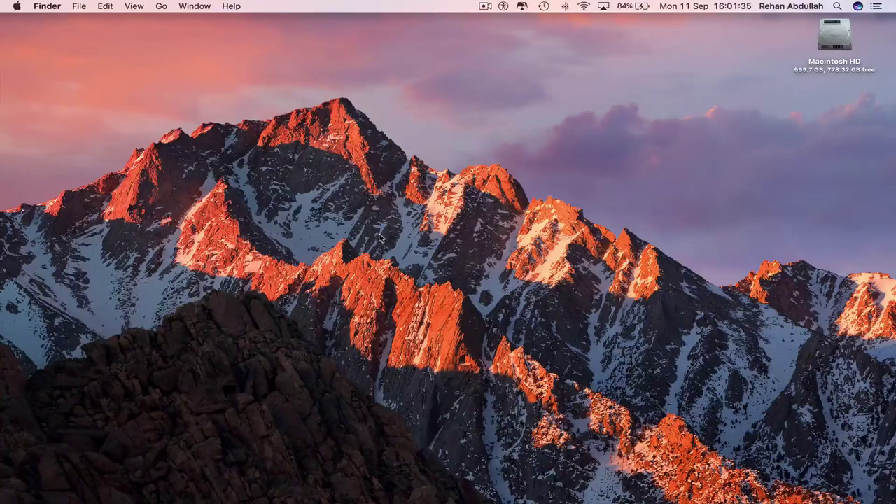
Launch Microsoft Word from the installed applications.
{"action": "mouse_move", "coordinate": [297, 499]}
{"action": "left_click", "coordinate": [120, 484]}
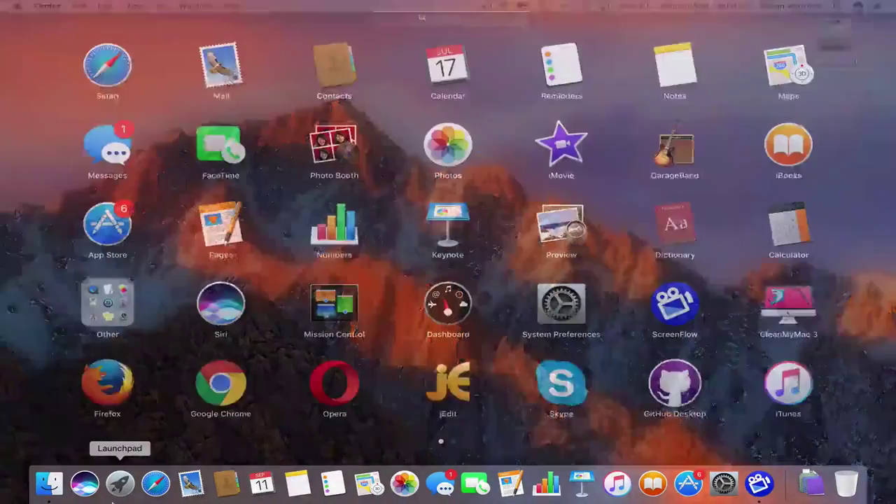
{"action": "scroll", "coordinate": [497, 302], "scroll_direction": "right", "scroll_amount": 3}
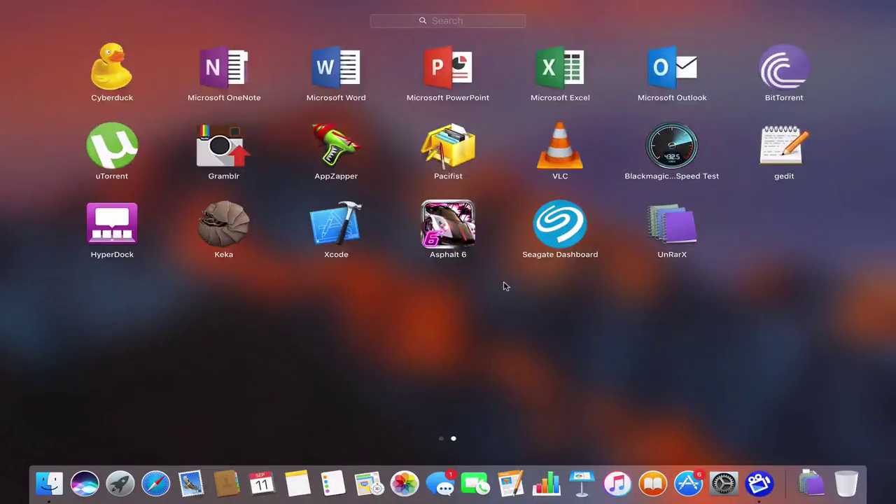
{"action": "left_click", "coordinate": [349, 72]}
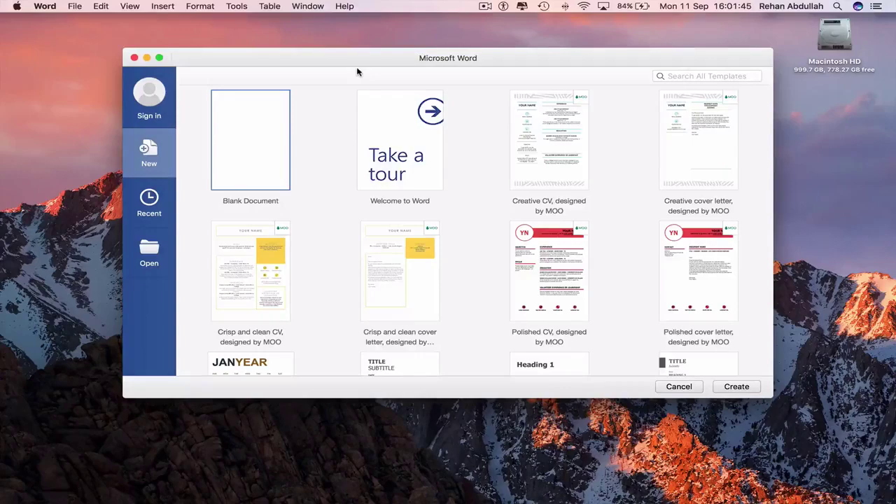
{"action": "double_click", "coordinate": [362, 59]}
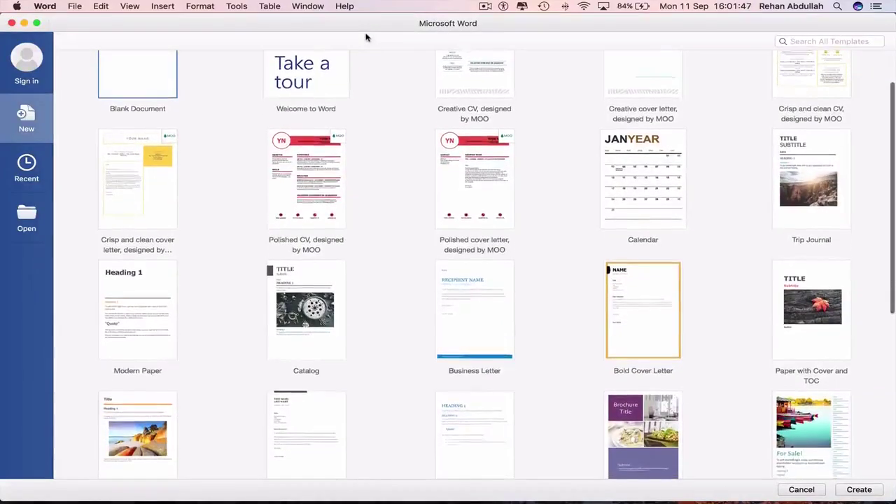
{"action": "double_click", "coordinate": [109, 21]}
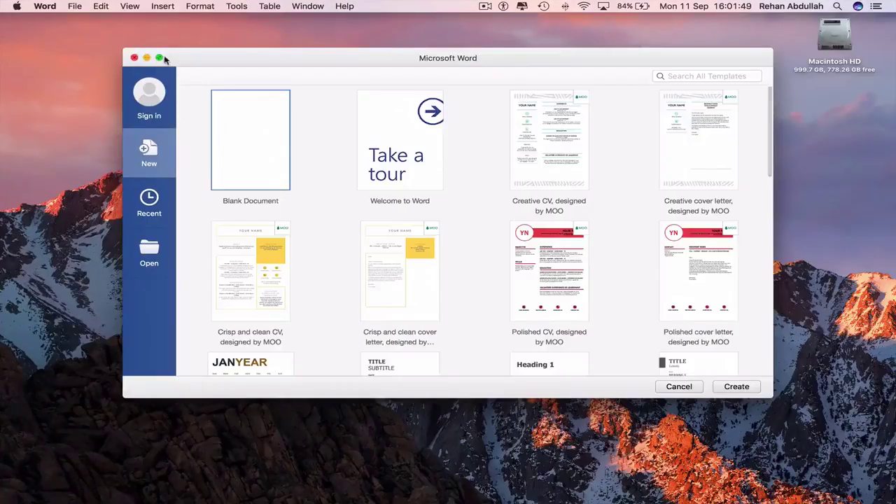
{"action": "left_click", "coordinate": [160, 58]}
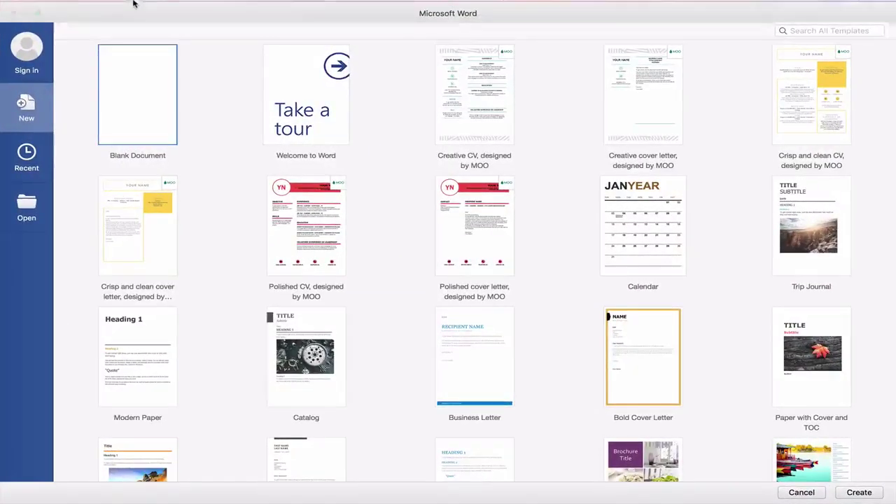
{"action": "left_click", "coordinate": [39, 26]}
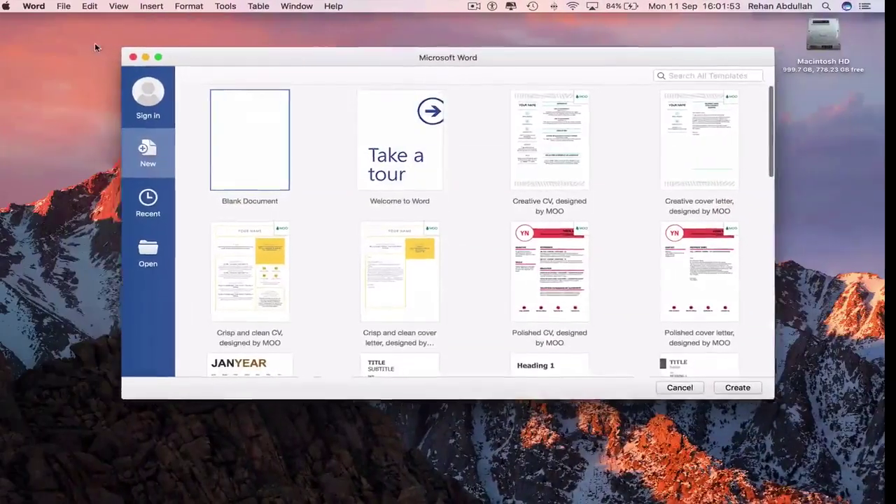
Open the Welcome to Word tour document, read through its tips on commands, design, pictures and teamwork, and close it.
{"action": "double_click", "coordinate": [407, 150]}
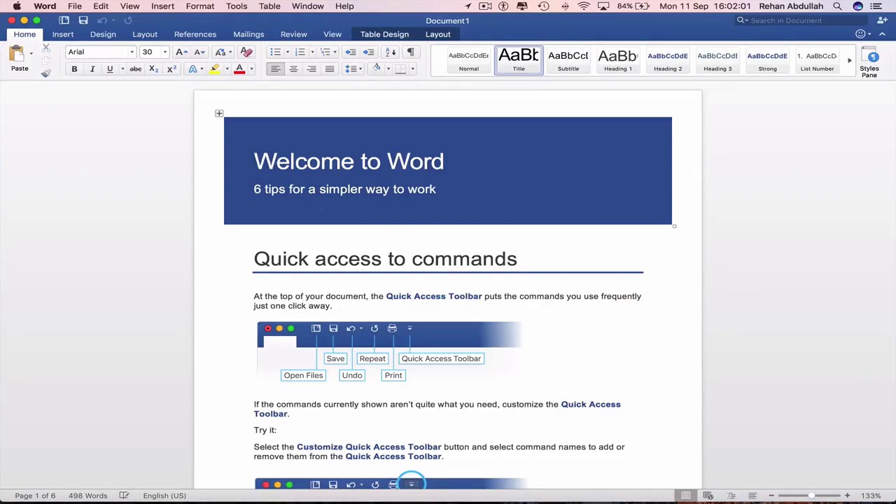
{"action": "scroll", "coordinate": [480, 203], "scroll_direction": "down", "scroll_amount": 5}
{"action": "scroll", "coordinate": [399, 180], "scroll_direction": "down", "scroll_amount": 15}
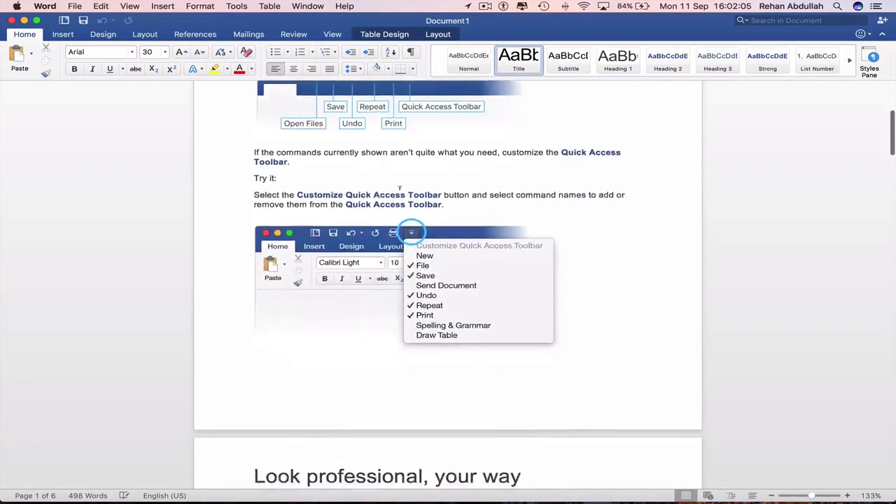
{"action": "scroll", "coordinate": [508, 351], "scroll_direction": "down", "scroll_amount": 20}
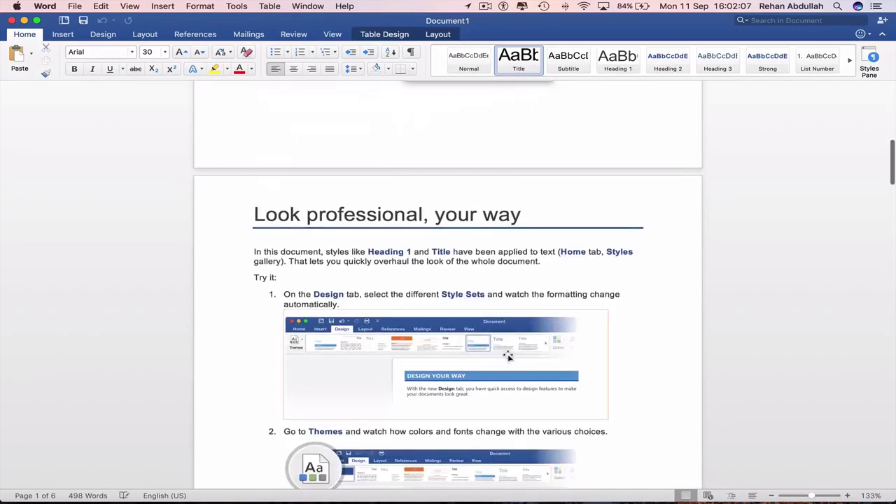
{"action": "scroll", "coordinate": [507, 356], "scroll_direction": "down", "scroll_amount": 20}
{"action": "scroll", "coordinate": [508, 353], "scroll_direction": "down", "scroll_amount": 1}
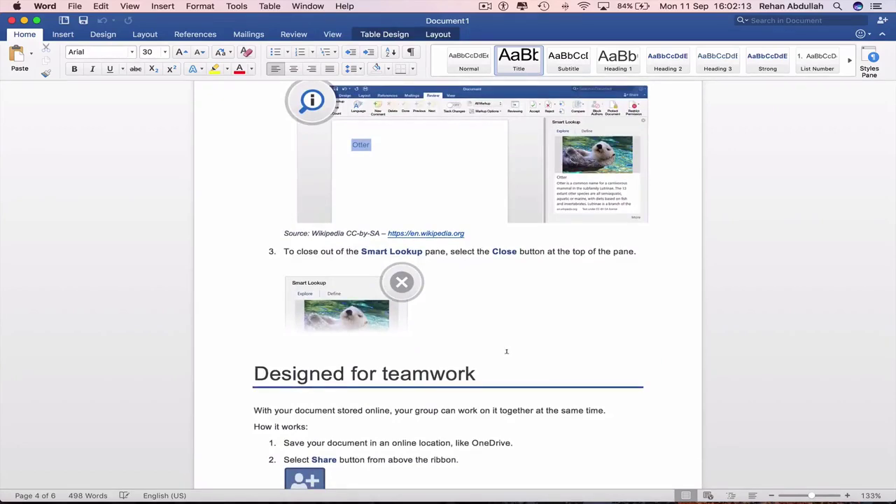
{"action": "scroll", "coordinate": [507, 351], "scroll_direction": "down", "scroll_amount": 10}
{"action": "scroll", "coordinate": [510, 354], "scroll_direction": "up", "scroll_amount": 20}
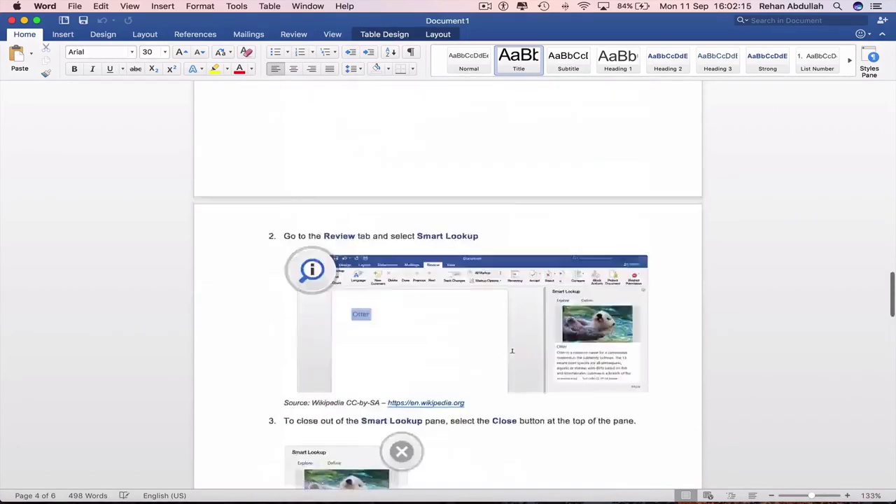
{"action": "scroll", "coordinate": [512, 357], "scroll_direction": "up", "scroll_amount": 2}
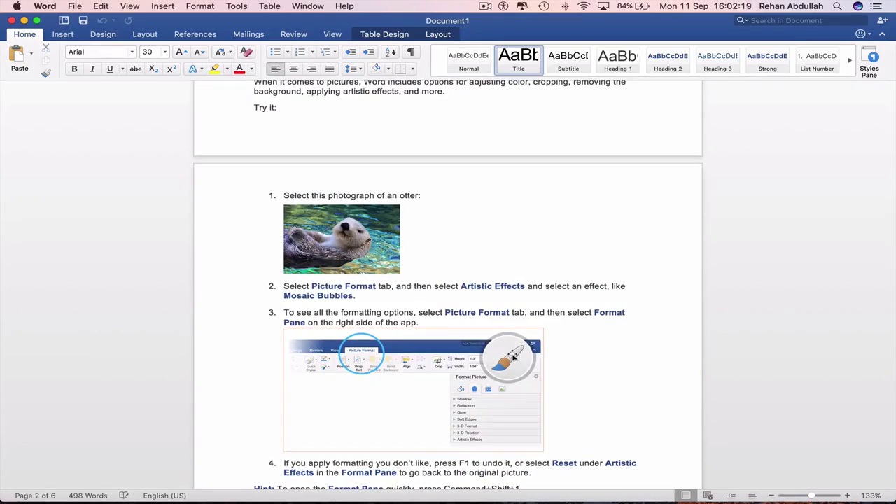
{"action": "scroll", "coordinate": [513, 356], "scroll_direction": "up", "scroll_amount": 15}
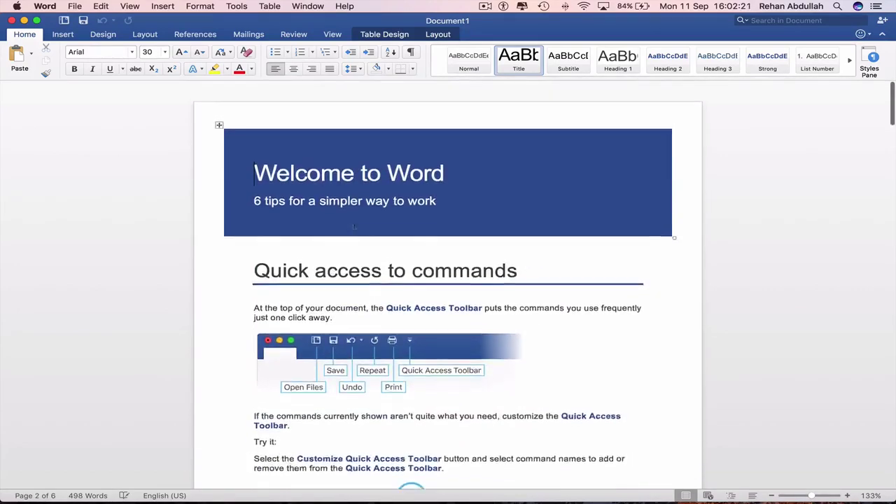
{"action": "left_click", "coordinate": [11, 20]}
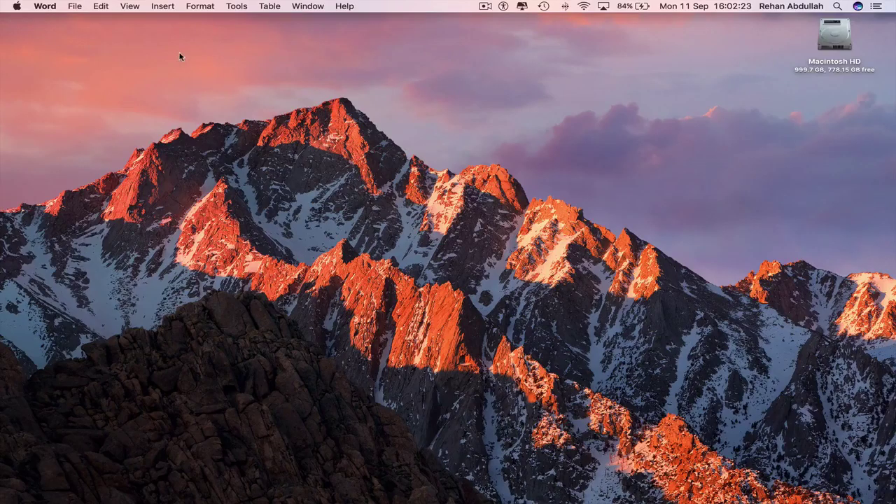
Bring back the document gallery and view the recent files and the locations for opening documents.
{"action": "left_click", "coordinate": [766, 485]}
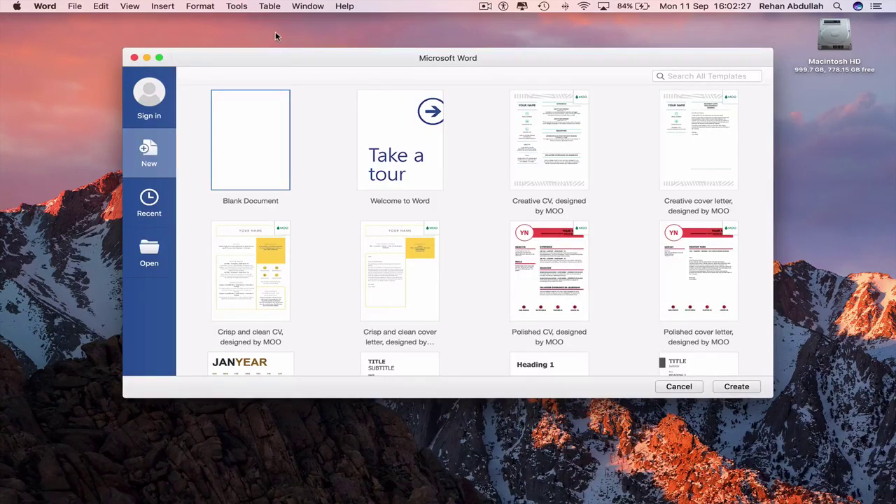
{"action": "left_click", "coordinate": [156, 203]}
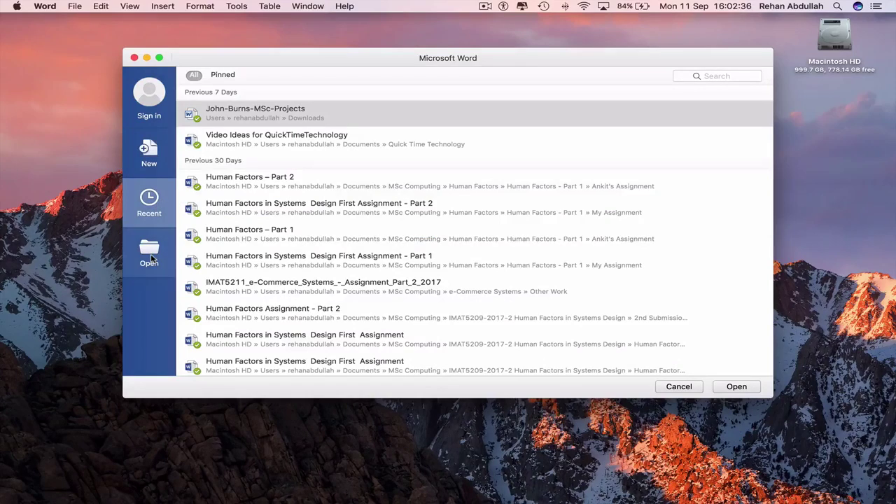
{"action": "left_click", "coordinate": [149, 256]}
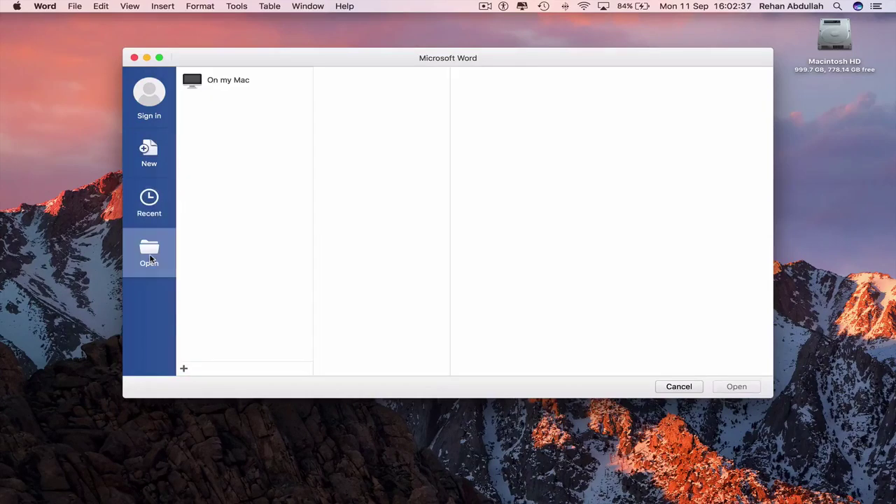
Create a new blank document and display it full screen at 82% zoom.
{"action": "left_click", "coordinate": [154, 159]}
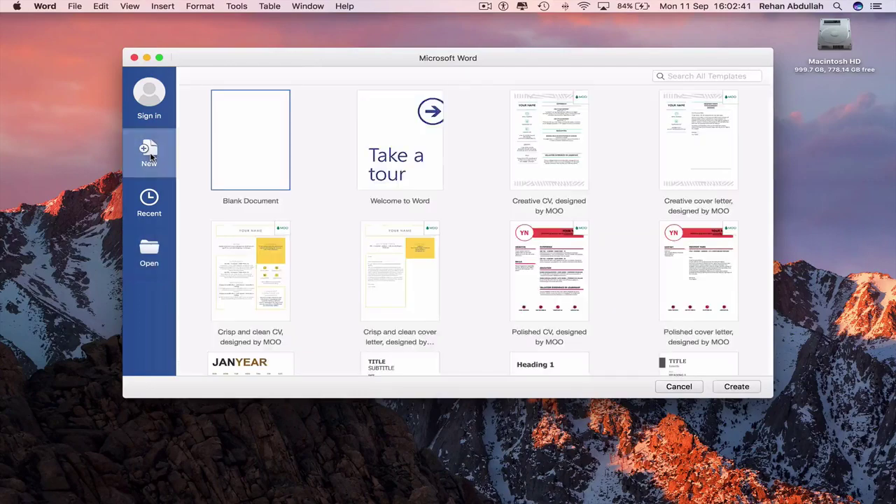
{"action": "double_click", "coordinate": [266, 116]}
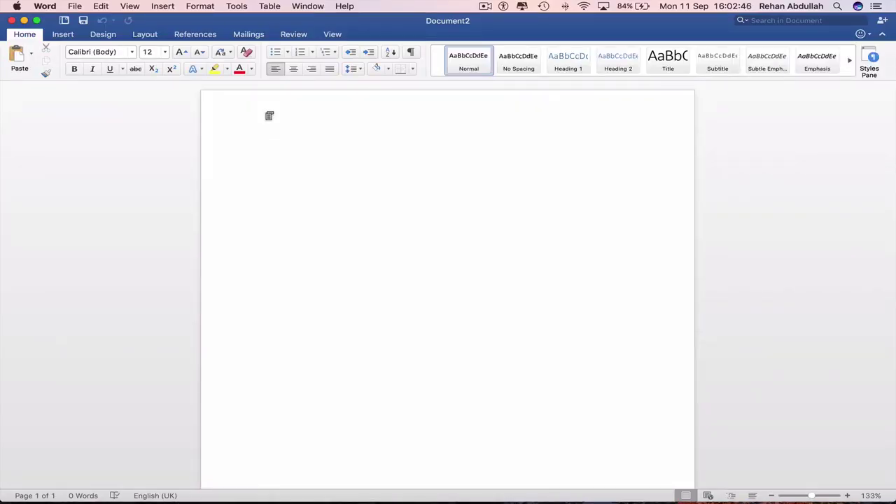
{"action": "left_click", "coordinate": [36, 19]}
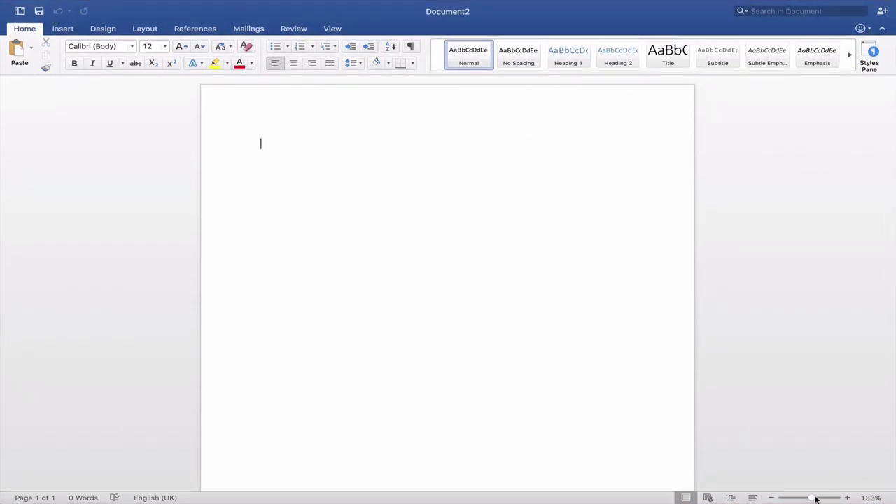
{"action": "mouse_move", "coordinate": [816, 499]}
{"action": "left_mouse_down"}
{"action": "mouse_move", "coordinate": [799, 500]}
{"action": "mouse_move", "coordinate": [826, 499]}
{"action": "mouse_move", "coordinate": [808, 500]}
{"action": "left_mouse_up"}
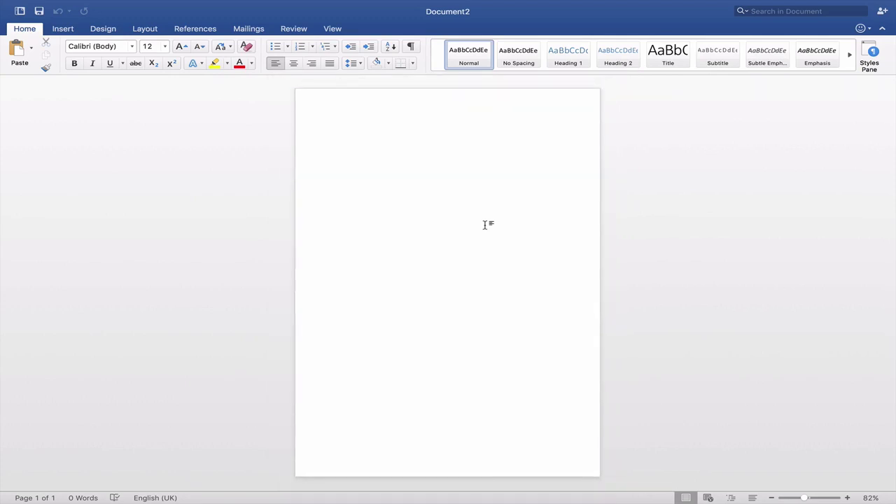
{"action": "mouse_move", "coordinate": [37, 14]}
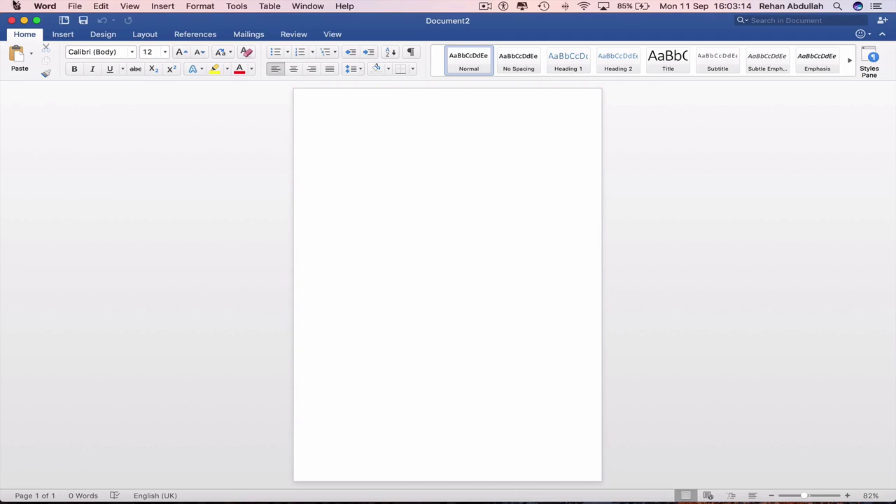
{"action": "left_click", "coordinate": [45, 6]}
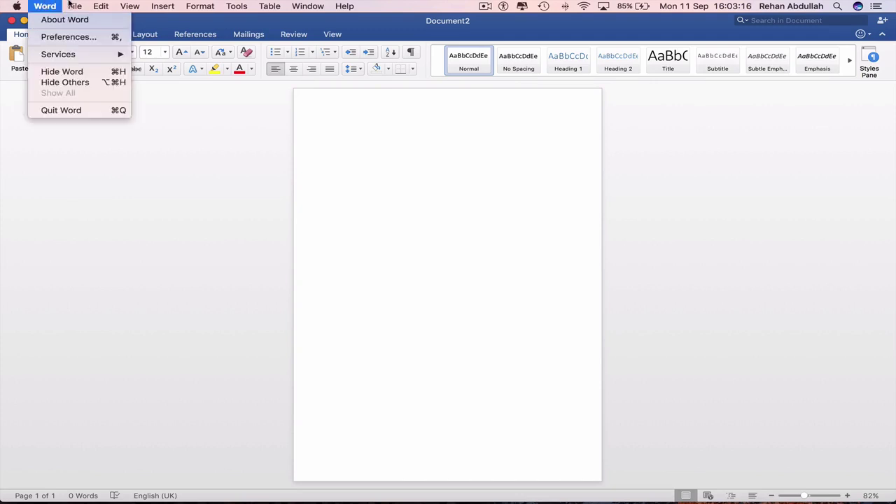
{"action": "mouse_move", "coordinate": [134, 5]}
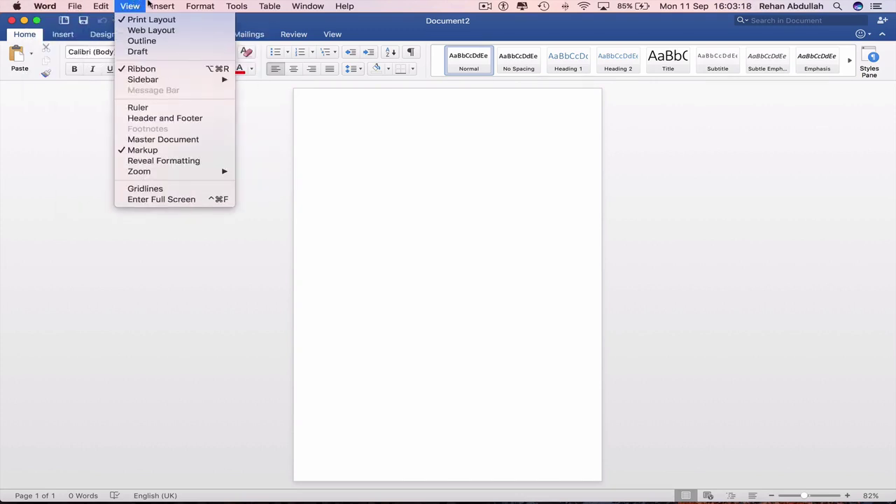
{"action": "mouse_move", "coordinate": [237, 5]}
{"action": "mouse_move", "coordinate": [287, 4]}
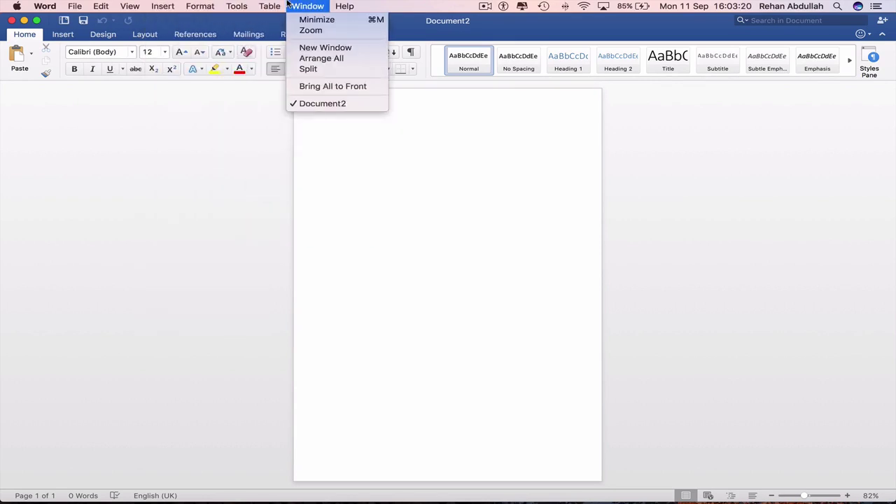
{"action": "mouse_move", "coordinate": [345, 6]}
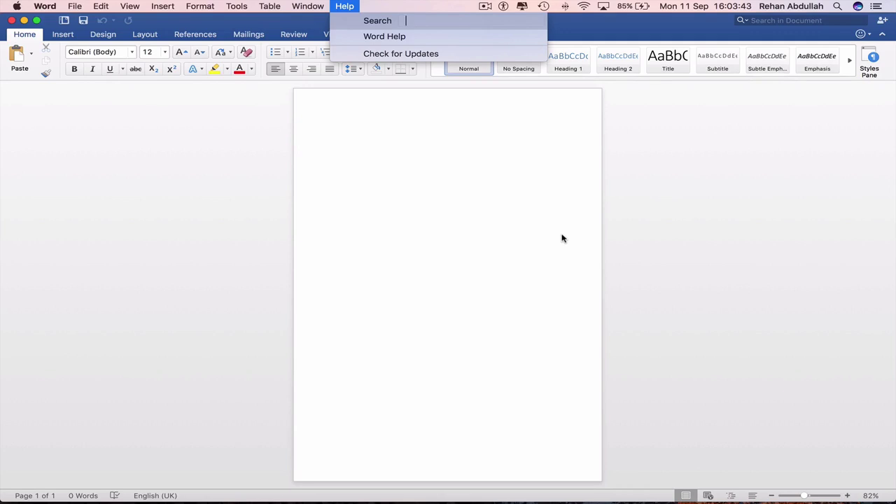
{"action": "left_click", "coordinate": [703, 216]}
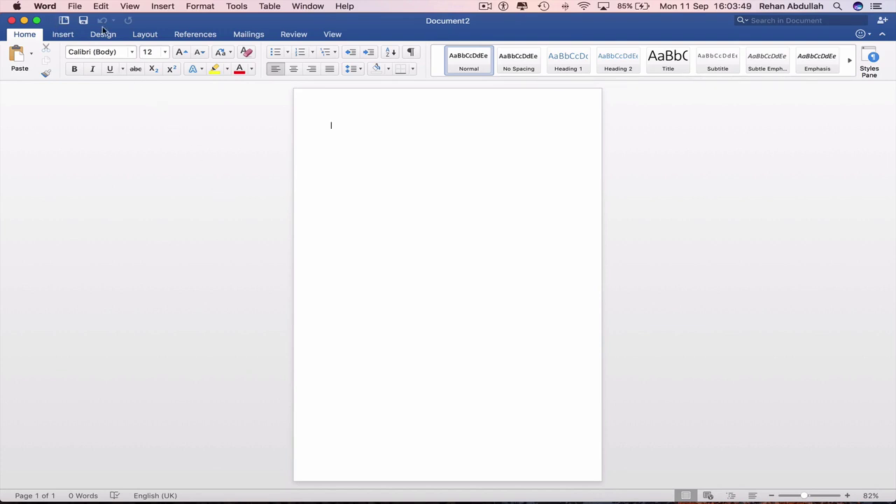
Try the Landscape page orientation and return the page to Portrait.
{"action": "left_click", "coordinate": [143, 35]}
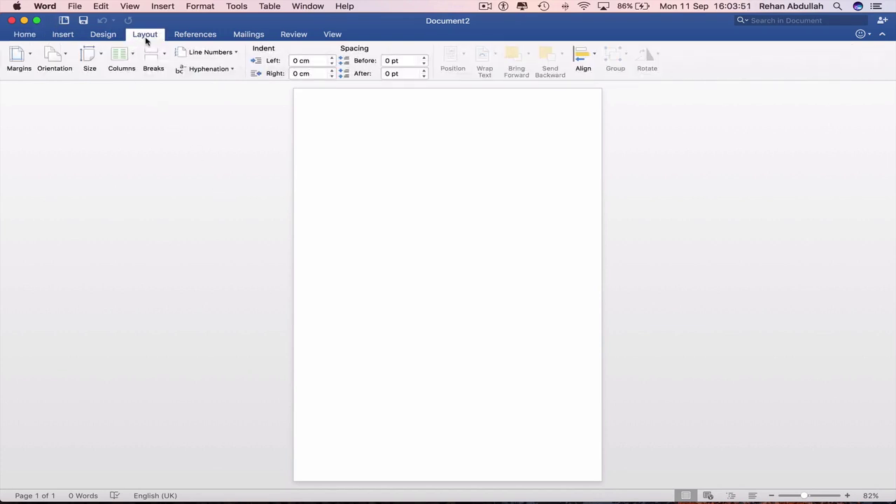
{"action": "left_click", "coordinate": [55, 55]}
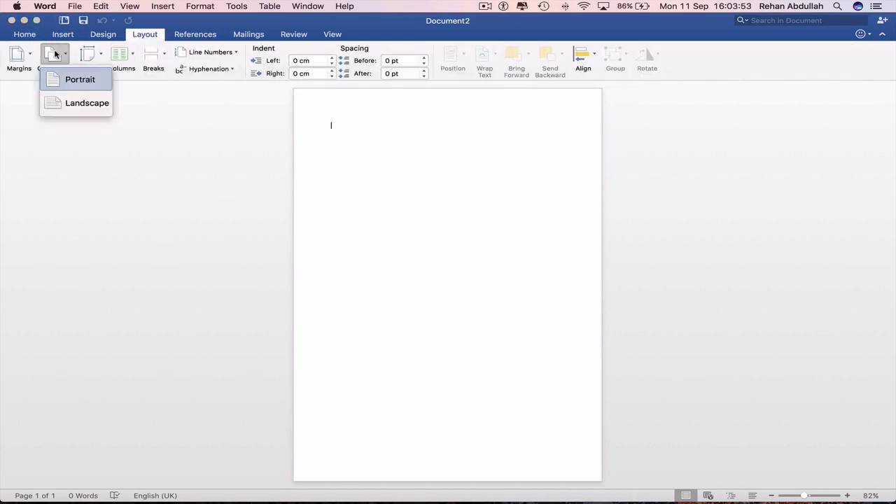
{"action": "left_click", "coordinate": [78, 103]}
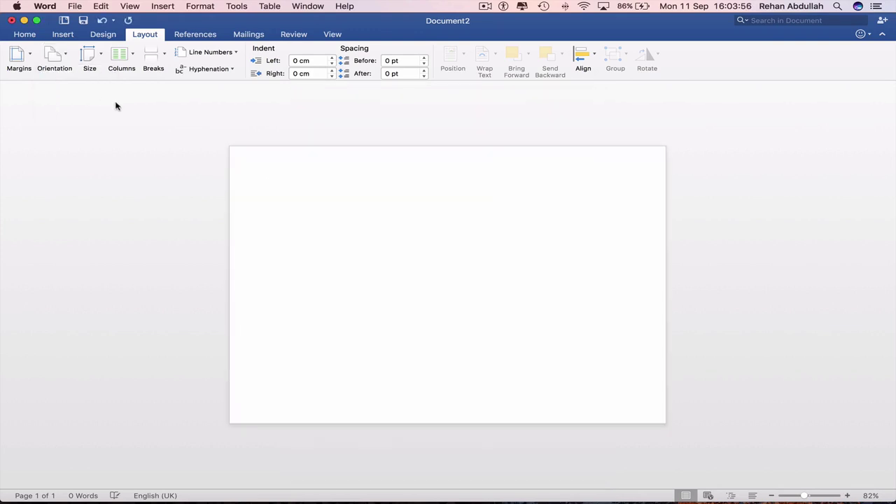
{"action": "left_click", "coordinate": [54, 56]}
{"action": "left_click", "coordinate": [80, 81]}
Apply the Narrow margin preset of 1.27 cm on all sides to the page.
{"action": "left_click", "coordinate": [20, 55]}
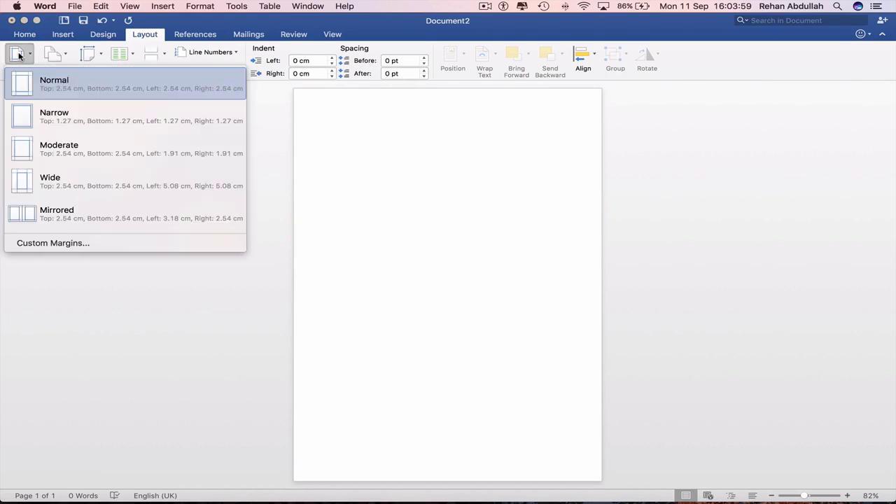
{"action": "left_click", "coordinate": [50, 120]}
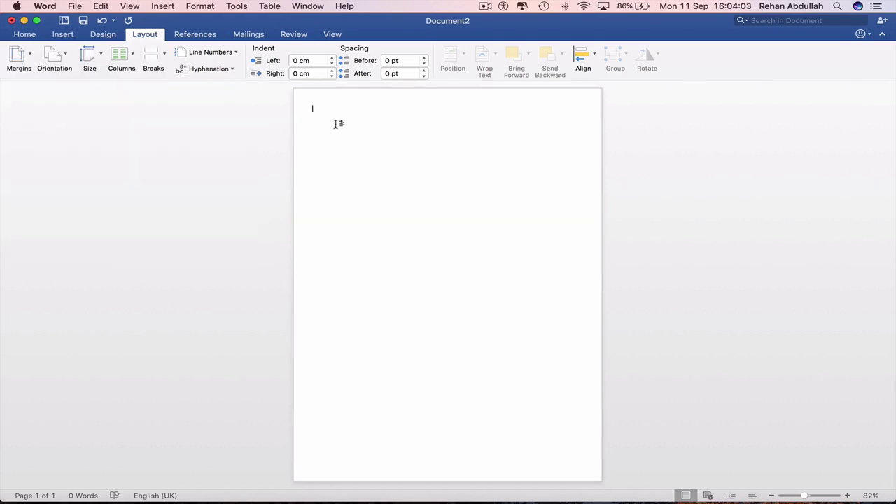
Enter the text "Hello, this is my first document on Microsoft Word." at the start of the page.
{"action": "scroll", "coordinate": [338, 124], "scroll_direction": "up", "scroll_amount": 5}
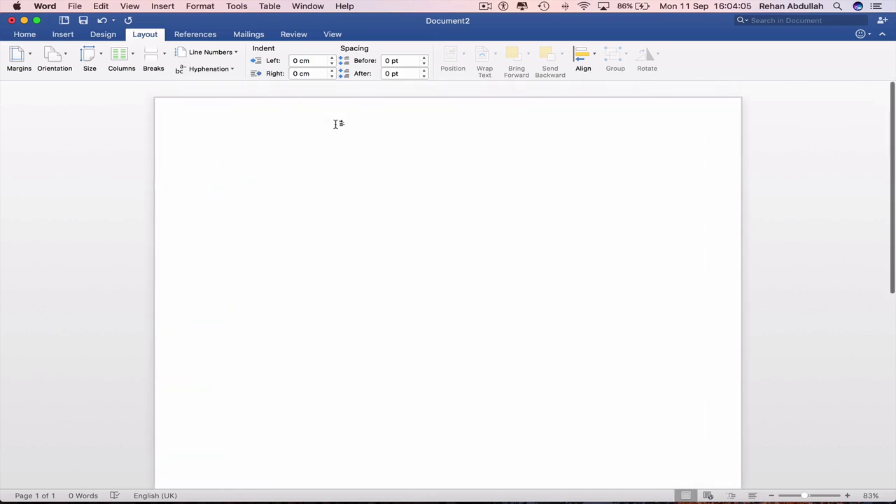
{"action": "type", "text": "Hello"}
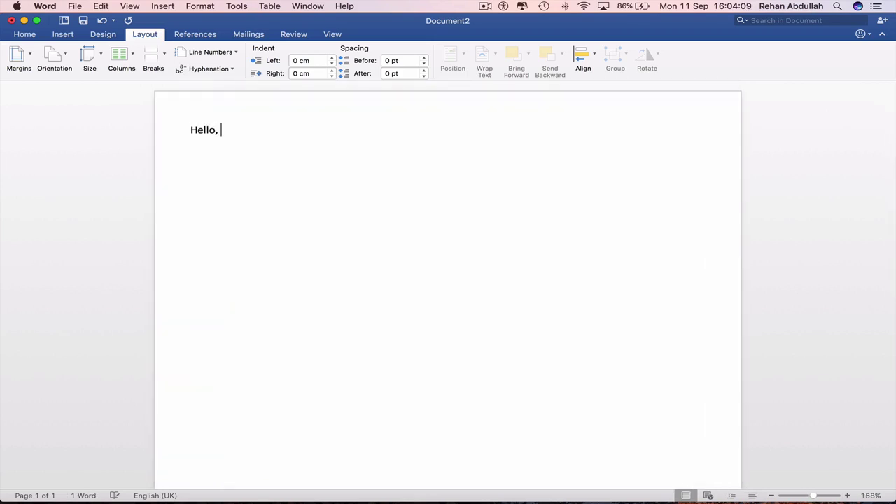
{"action": "type", "text": ", this is my first docum"}
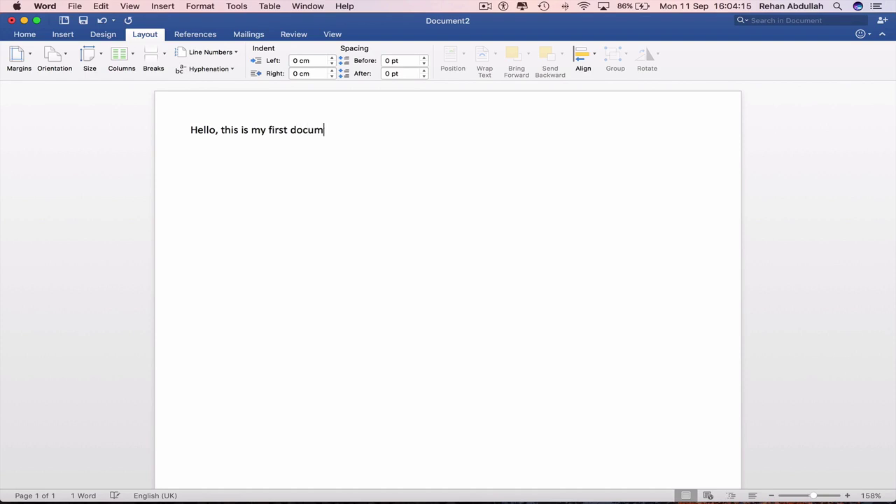
{"action": "type", "text": "ent on Microsoft Word."}
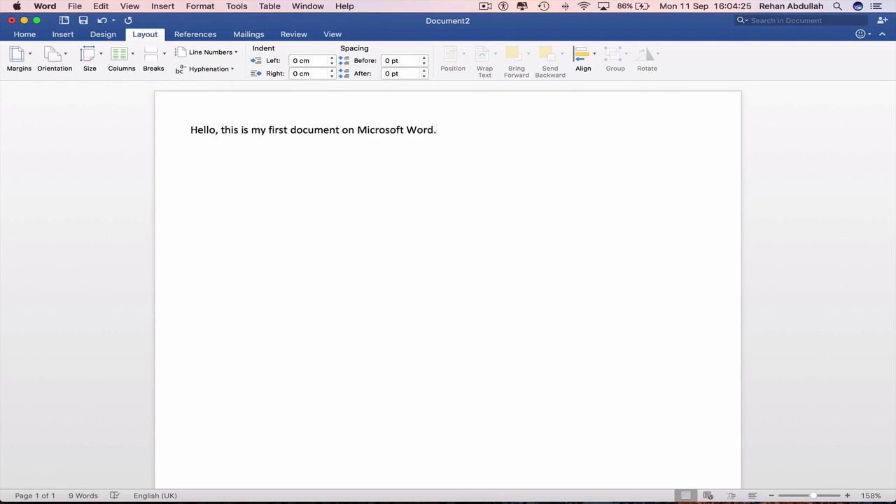
Try the Moderate, Wide and Mirrored margin presets on the page, and finish with the Normal preset.
{"action": "left_click", "coordinate": [19, 56]}
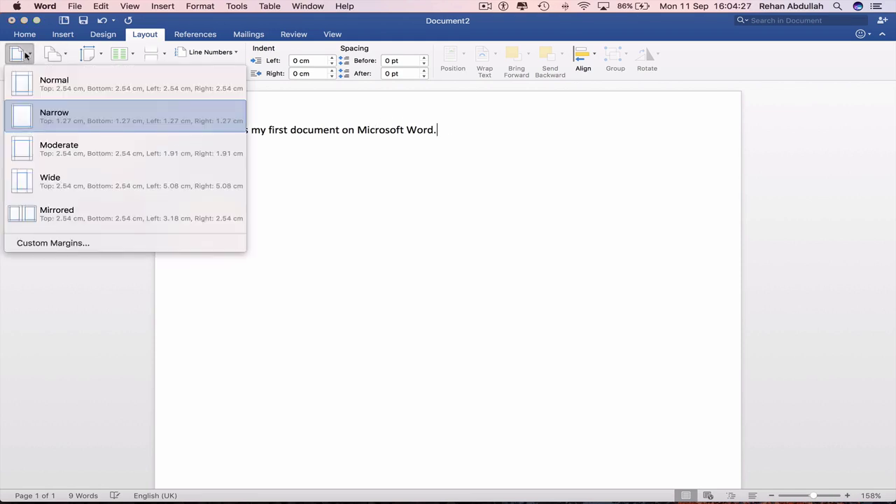
{"action": "left_click", "coordinate": [72, 153]}
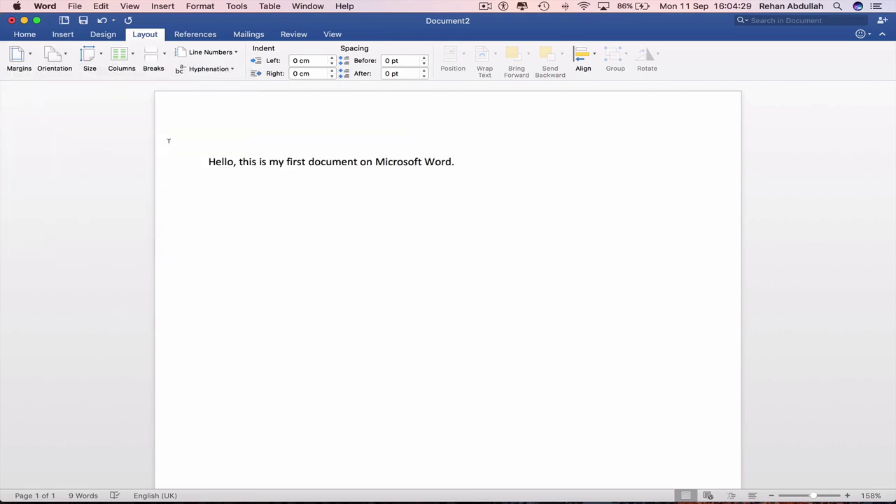
{"action": "left_click", "coordinate": [10, 44]}
{"action": "left_click", "coordinate": [40, 181]}
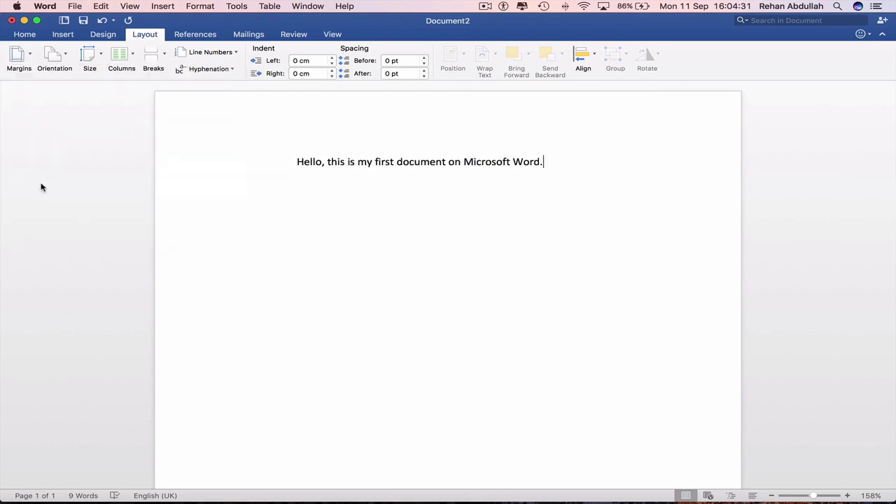
{"action": "left_click", "coordinate": [28, 64]}
{"action": "left_click", "coordinate": [18, 209]}
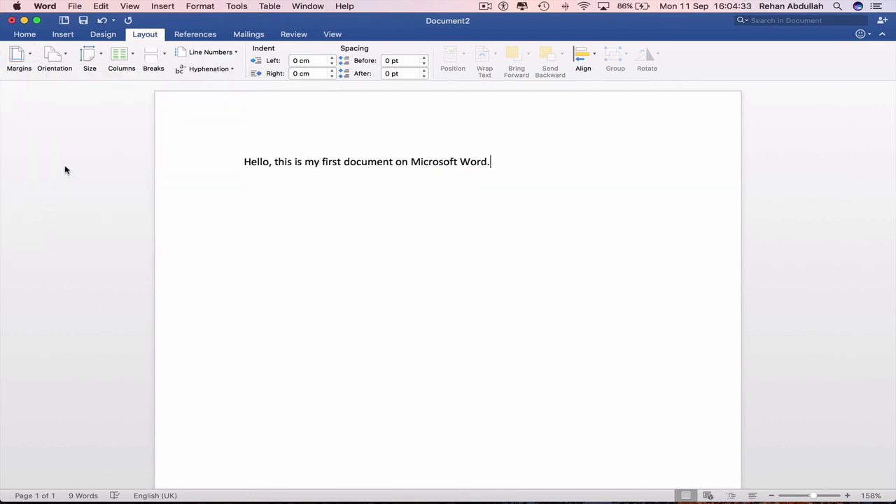
{"action": "left_click", "coordinate": [22, 64]}
{"action": "left_click", "coordinate": [62, 84]}
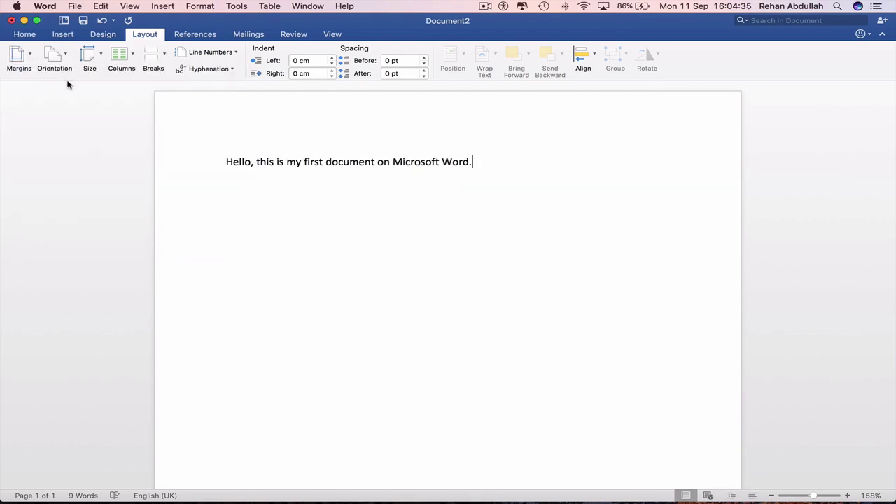
Begin custom page margins by setting the top margin to 1.4 cm and the bottom margin to 4 cm.
{"action": "left_click", "coordinate": [19, 63]}
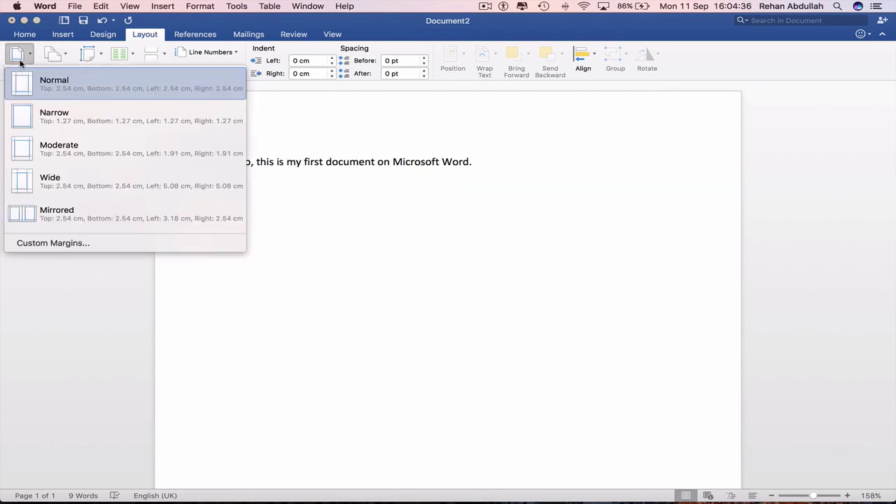
{"action": "left_click", "coordinate": [97, 243]}
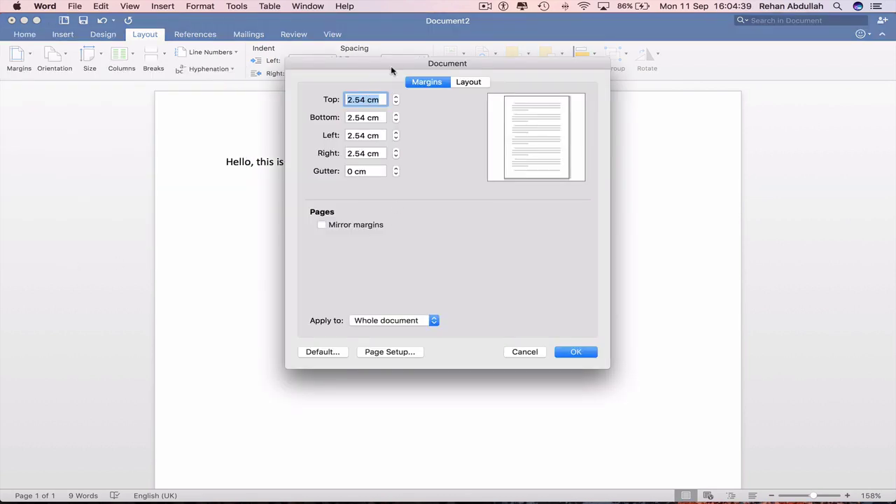
{"action": "left_click_drag", "start_coordinate": [392, 71], "coordinate": [559, 98]}
{"action": "left_click", "coordinate": [563, 131]}
{"action": "left_click", "coordinate": [562, 131]}
{"action": "left_click", "coordinate": [563, 131]}
{"action": "left_click", "coordinate": [562, 131]}
{"action": "left_click", "coordinate": [562, 131]}
{"action": "left_click", "coordinate": [562, 142]}
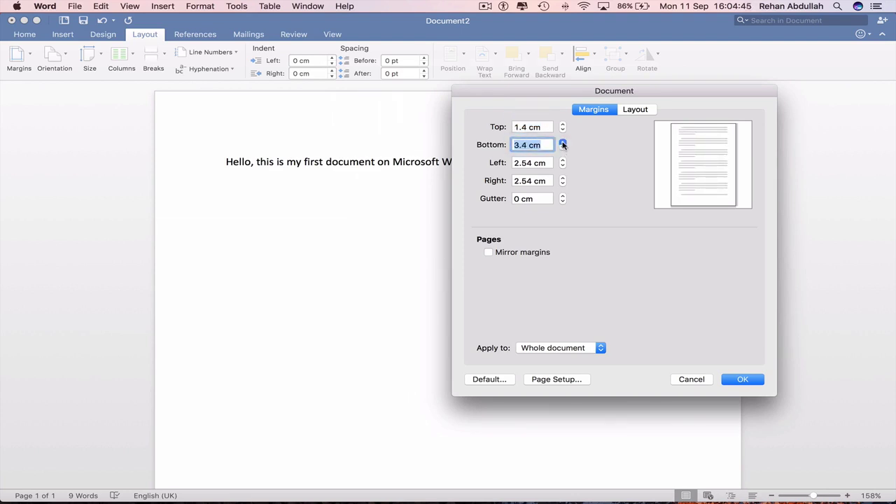
{"action": "left_click", "coordinate": [563, 143]}
Set the custom left margin to 1.7 cm and the right margin to 5.1 cm, and apply them to the whole document.
{"action": "left_click", "coordinate": [562, 166]}
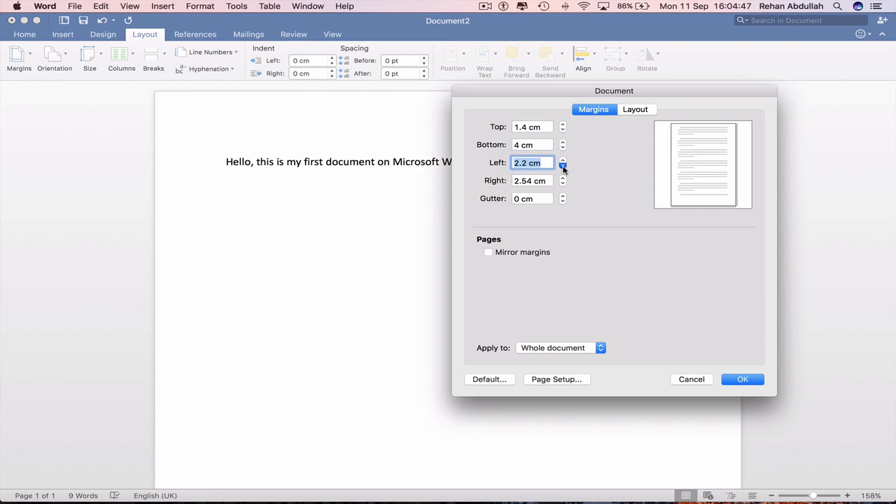
{"action": "left_click", "coordinate": [562, 166]}
{"action": "left_click", "coordinate": [562, 166]}
{"action": "left_click", "coordinate": [562, 178]}
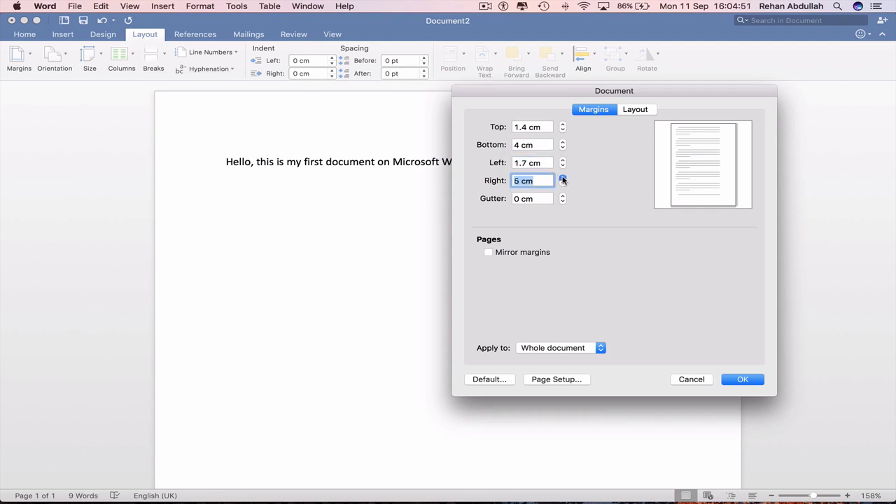
{"action": "left_click", "coordinate": [745, 379]}
Copy the sentence and paste it three times after the original.
{"action": "left_click_drag", "start_coordinate": [452, 135], "coordinate": [210, 127]}
{"action": "key", "text": "super+c"}
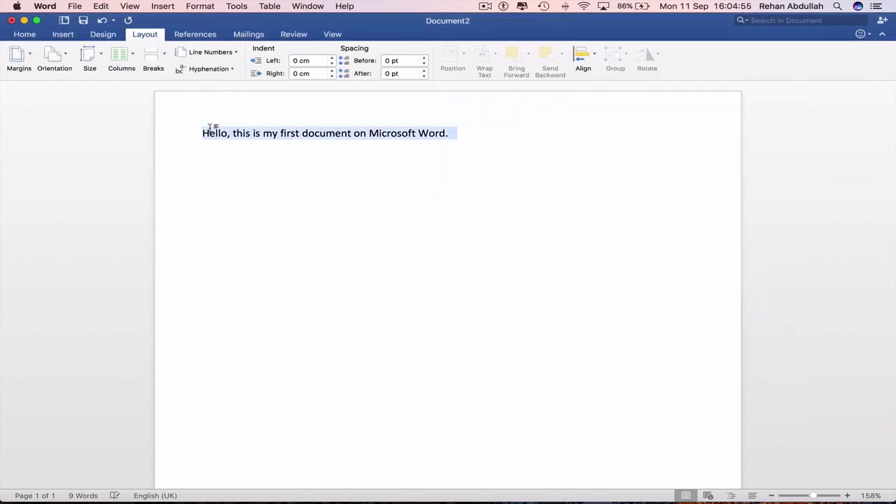
{"action": "left_click", "coordinate": [460, 127]}
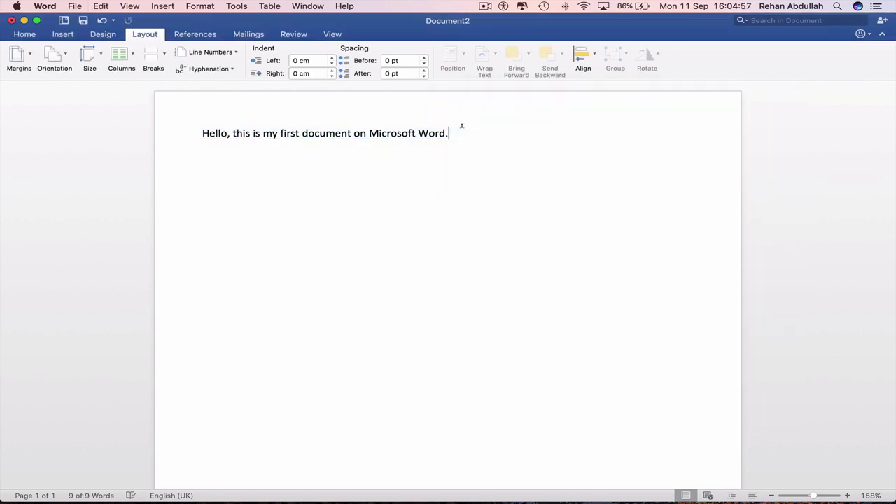
{"action": "key", "text": "super+v"}
{"action": "key", "text": "super+v"}
{"action": "key", "text": "super+v"}
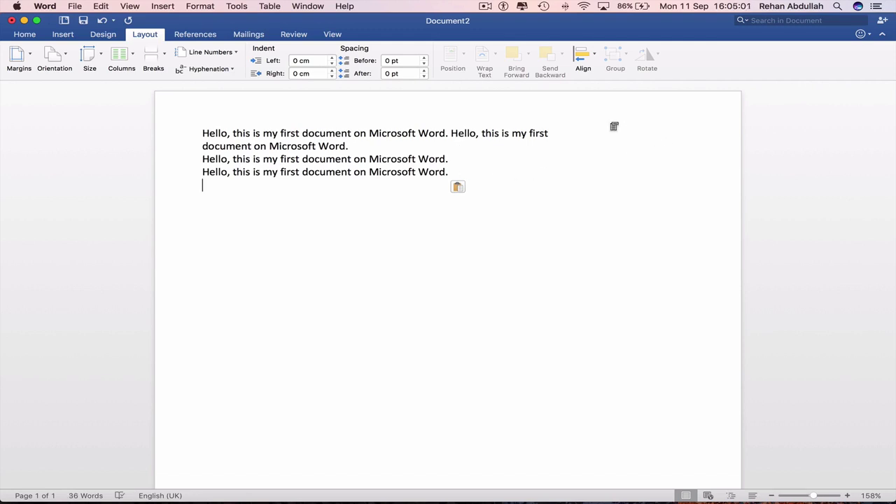
{"action": "left_click", "coordinate": [569, 127]}
Apply the Normal margin preset of 2.54 cm on all sides and start the second sentence on its own line.
{"action": "left_click", "coordinate": [32, 56]}
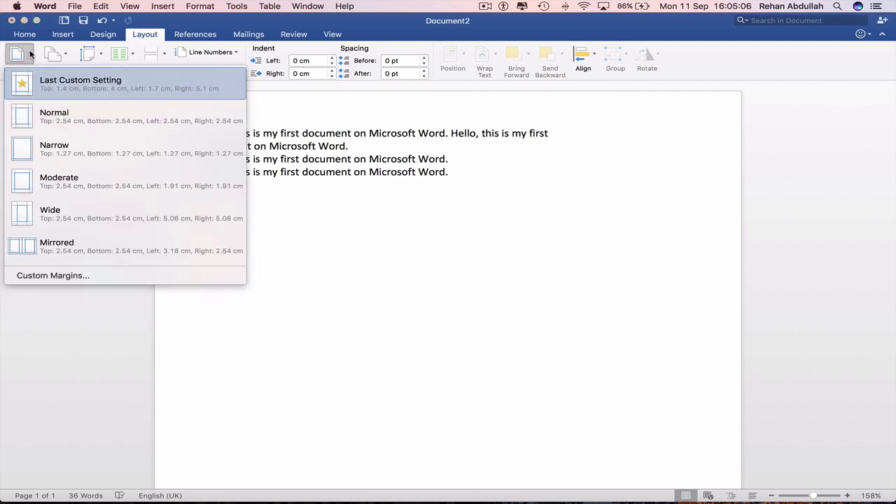
{"action": "left_click", "coordinate": [52, 114]}
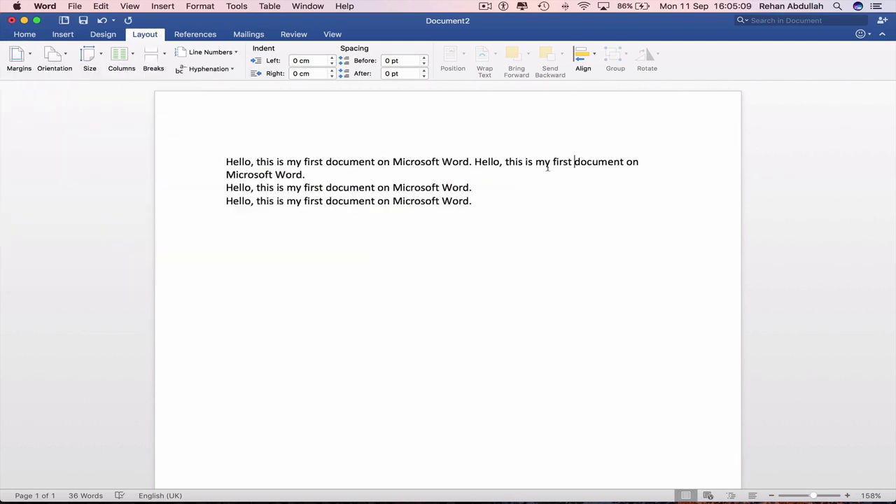
{"action": "key", "text": "Return"}
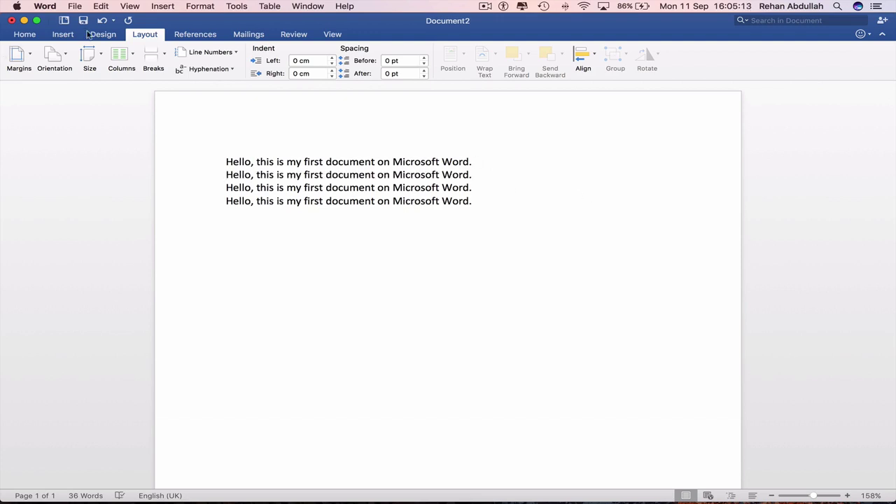
Try the A5 and A3 paper sizes on the document and return the page to A4.
{"action": "left_click", "coordinate": [96, 53]}
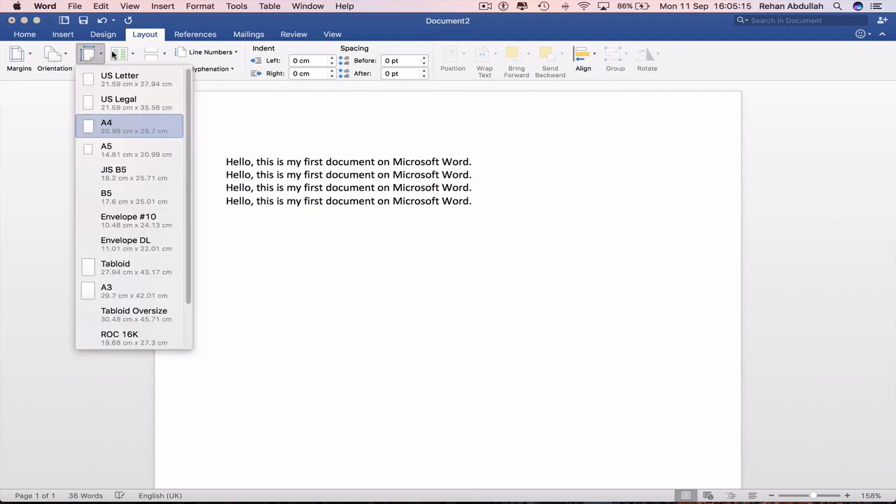
{"action": "left_click", "coordinate": [109, 148]}
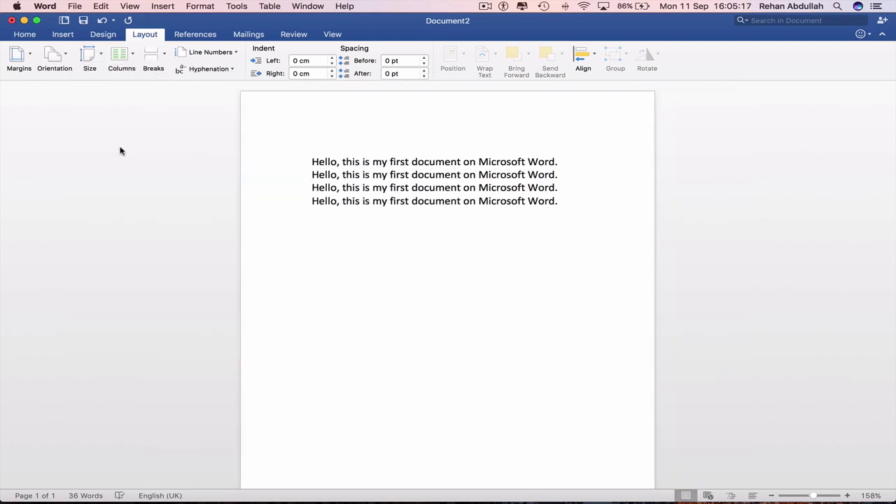
{"action": "left_click_drag", "start_coordinate": [813, 496], "coordinate": [810, 498]}
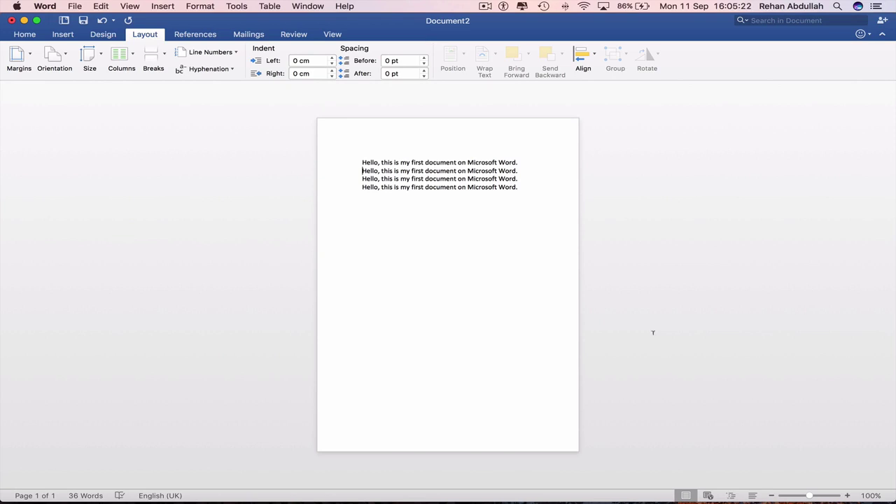
{"action": "left_click", "coordinate": [93, 59]}
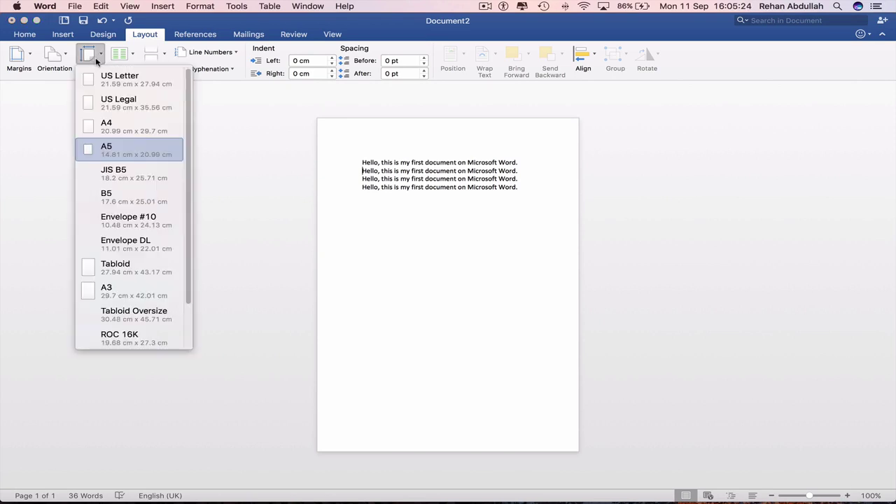
{"action": "left_click", "coordinate": [117, 289]}
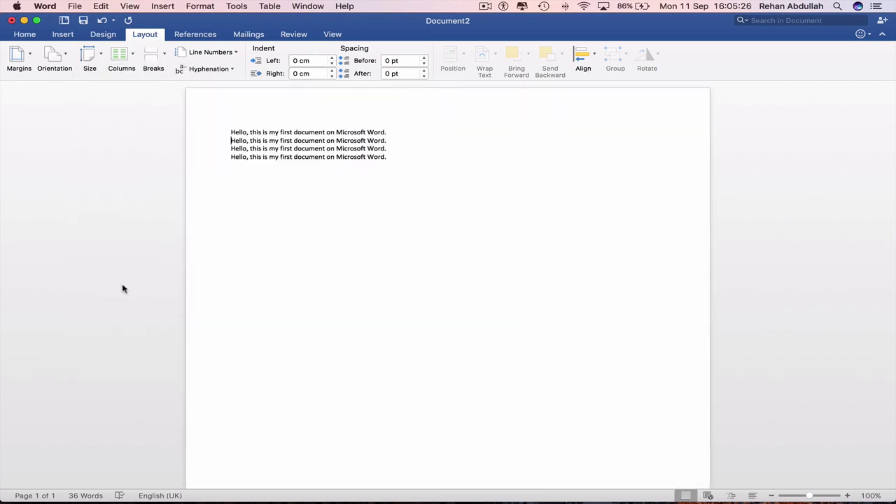
{"action": "left_click_drag", "start_coordinate": [805, 496], "coordinate": [793, 498]}
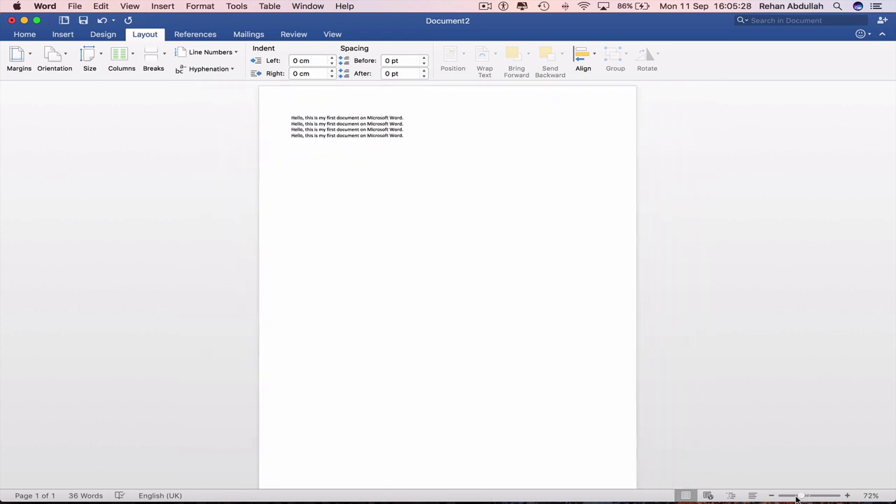
{"action": "left_click", "coordinate": [87, 59]}
{"action": "left_click", "coordinate": [108, 128]}
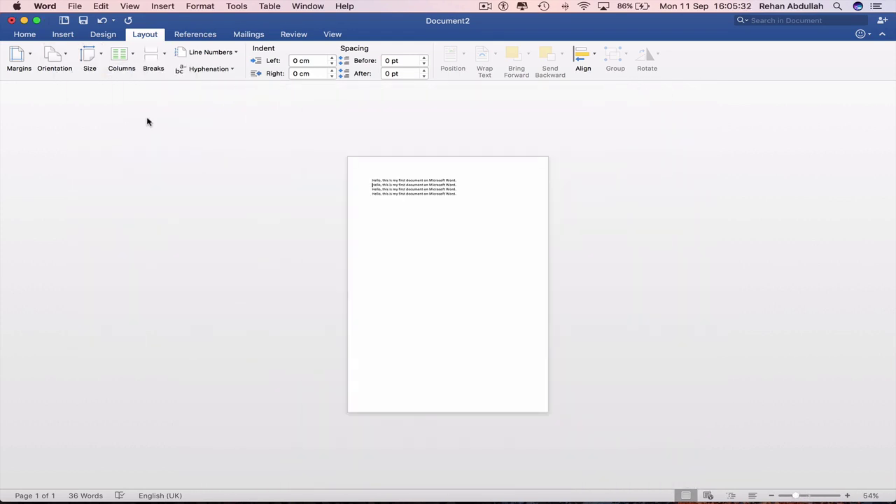
{"action": "left_click_drag", "start_coordinate": [803, 497], "coordinate": [817, 496]}
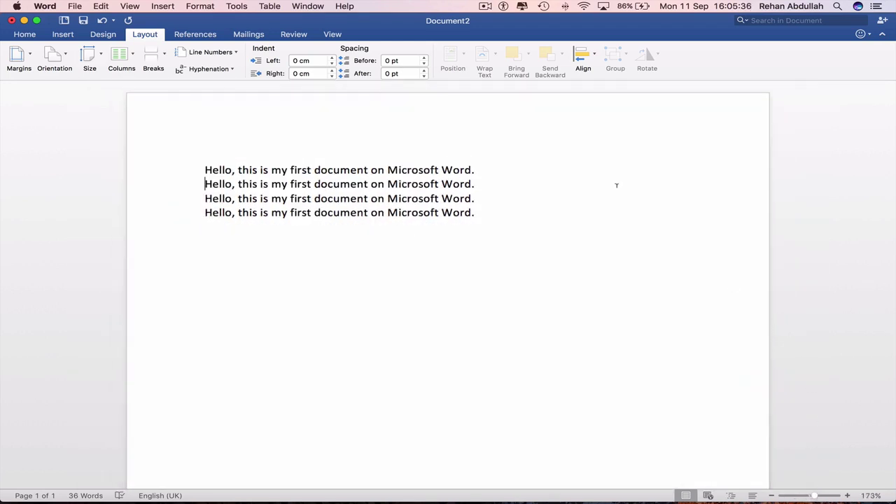
Turn on continuous line numbering and enter the test text "hhh" on the fifth line, followed by a new line.
{"action": "left_click", "coordinate": [229, 55]}
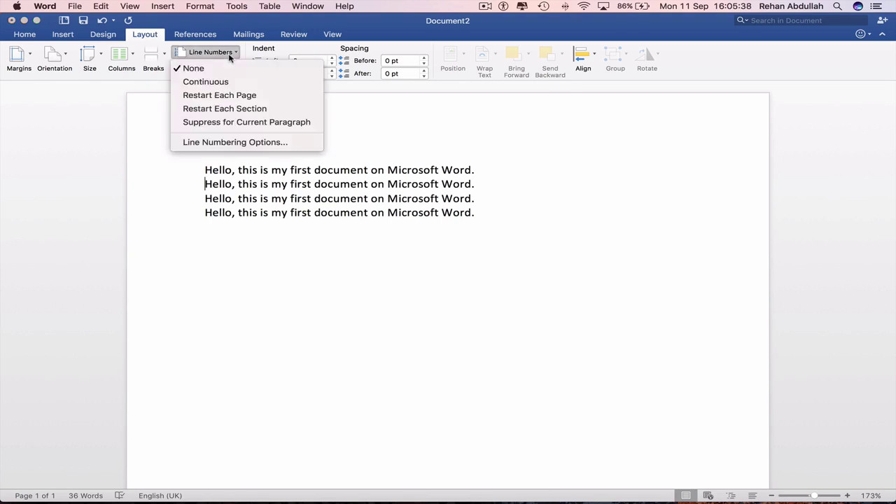
{"action": "left_click", "coordinate": [214, 81]}
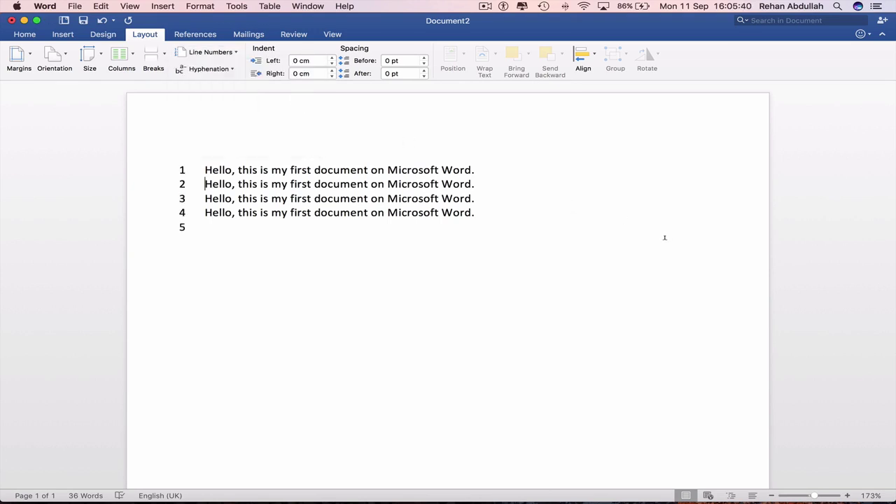
{"action": "left_click_drag", "start_coordinate": [294, 268], "coordinate": [188, 147]}
{"action": "left_click", "coordinate": [225, 229]}
{"action": "type", "text": "h"}
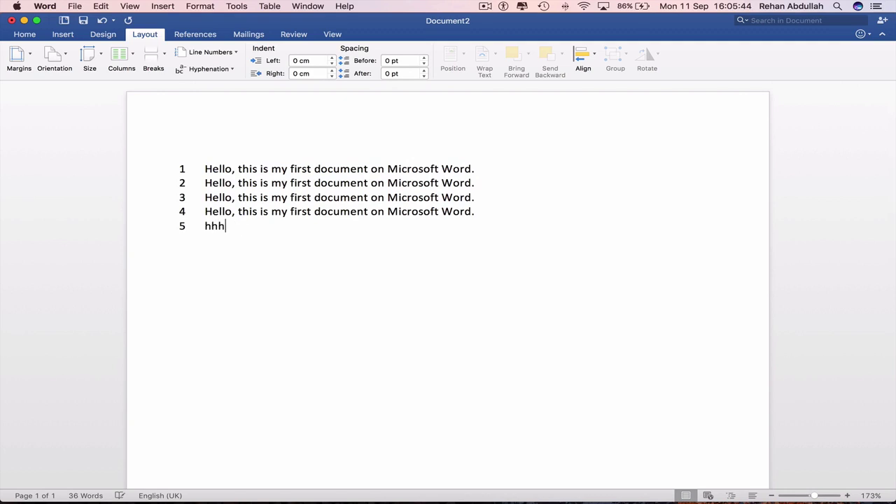
{"action": "type", "text": "hh"}
{"action": "key", "text": "Return"}
Undo the test text on the fifth line and the continuous line numbering.
{"action": "key", "text": "super+z"}
{"action": "key", "text": "super+z"}
{"action": "key", "text": "super+z"}
{"action": "key", "text": "super+z"}
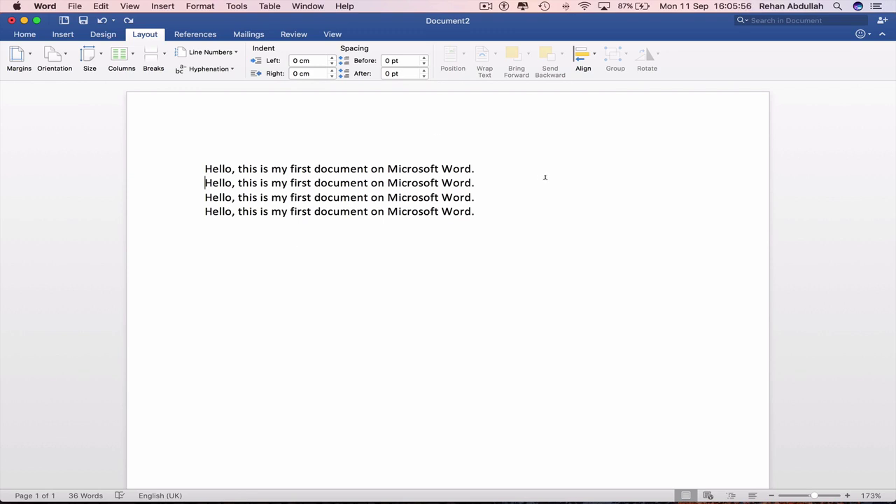
Save the document to the Desktop as "My First Document" in Word Document (.docx) format.
{"action": "key", "text": "super+s"}
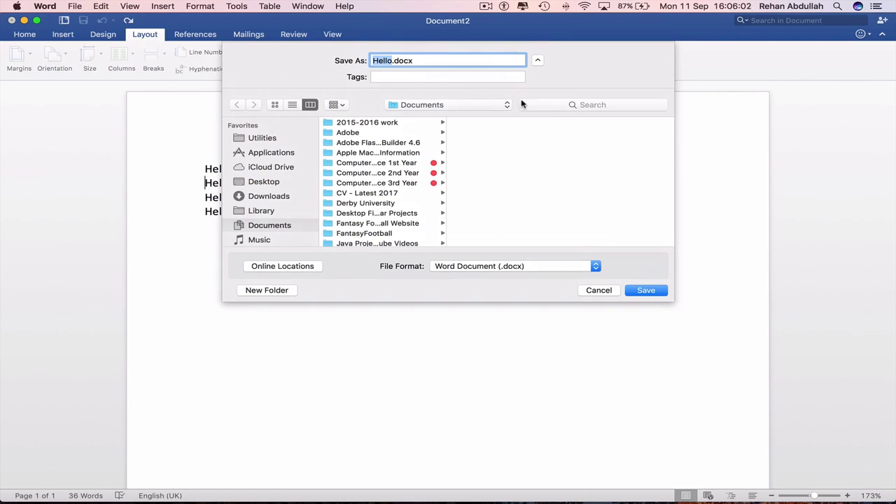
{"action": "type", "text": "My First Document"}
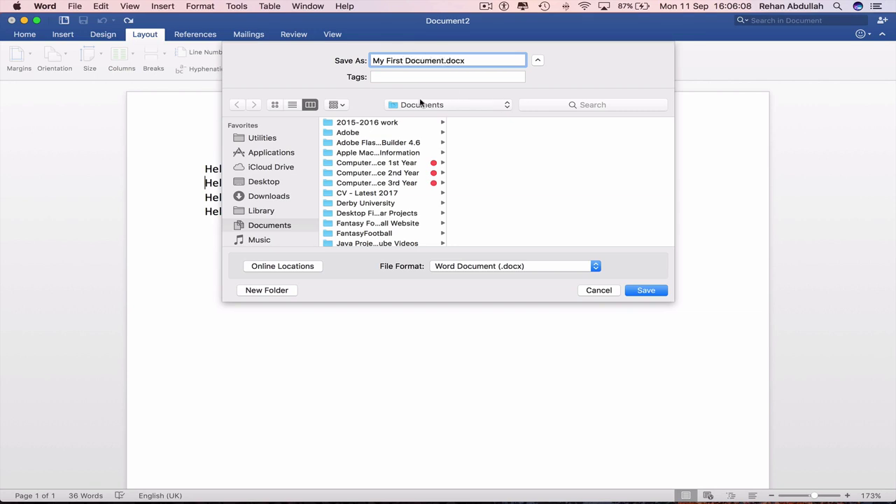
{"action": "left_click", "coordinate": [275, 182]}
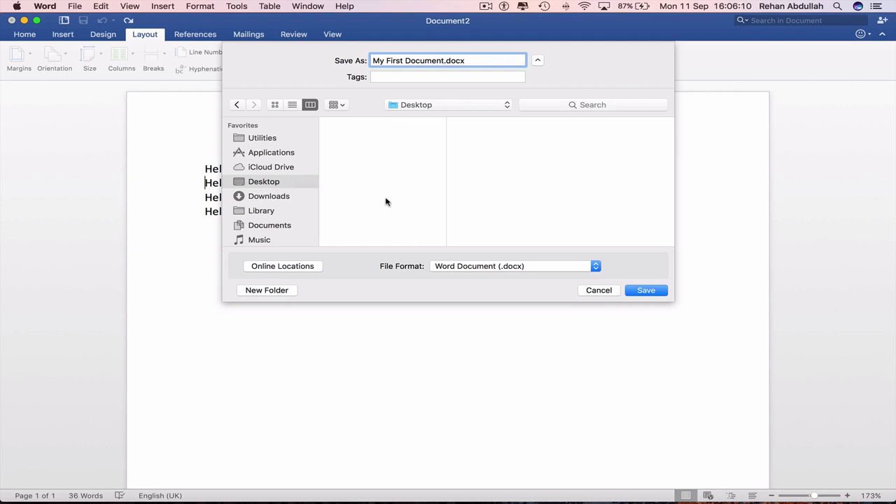
{"action": "left_click", "coordinate": [577, 266]}
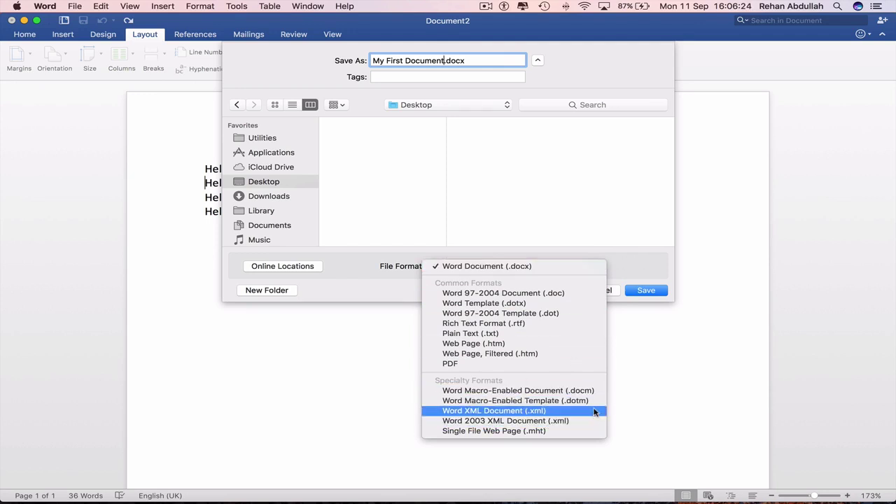
{"action": "left_click", "coordinate": [635, 260]}
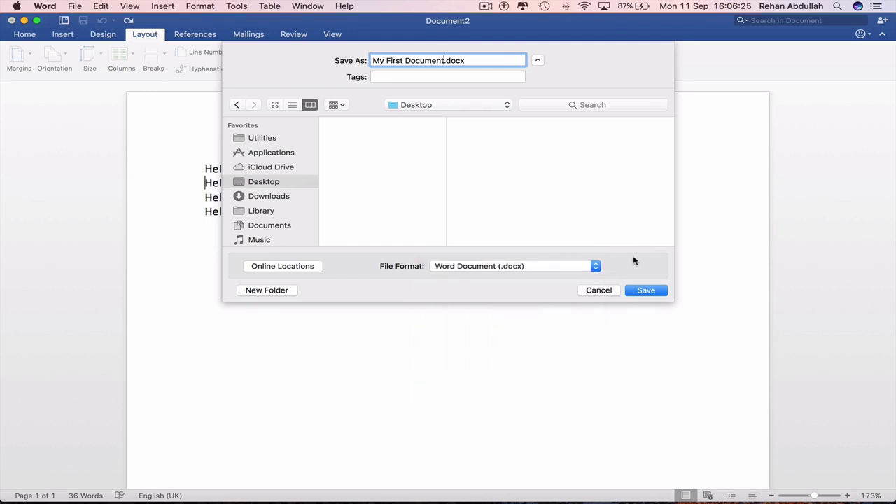
{"action": "left_click", "coordinate": [660, 292]}
Close the document, reopen My First Document.docx from the desktop and widen its window to the full screen width.
{"action": "left_click_drag", "start_coordinate": [889, 167], "coordinate": [706, 175]}
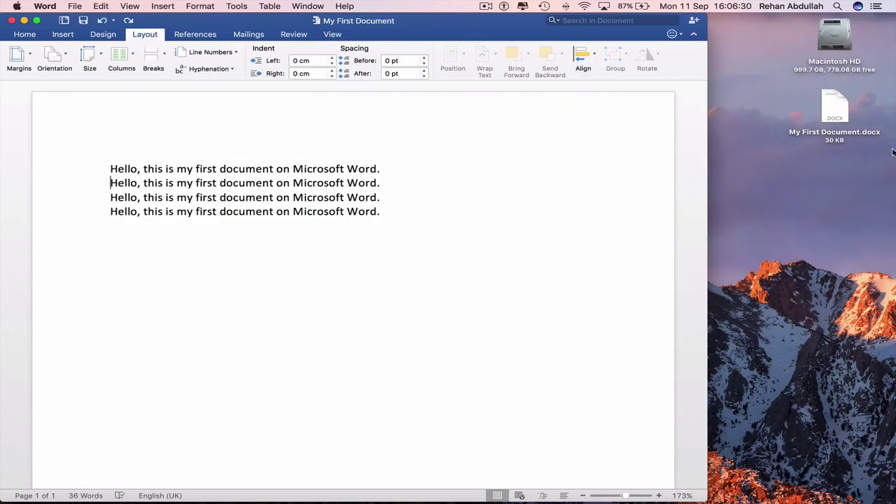
{"action": "left_click", "coordinate": [10, 21]}
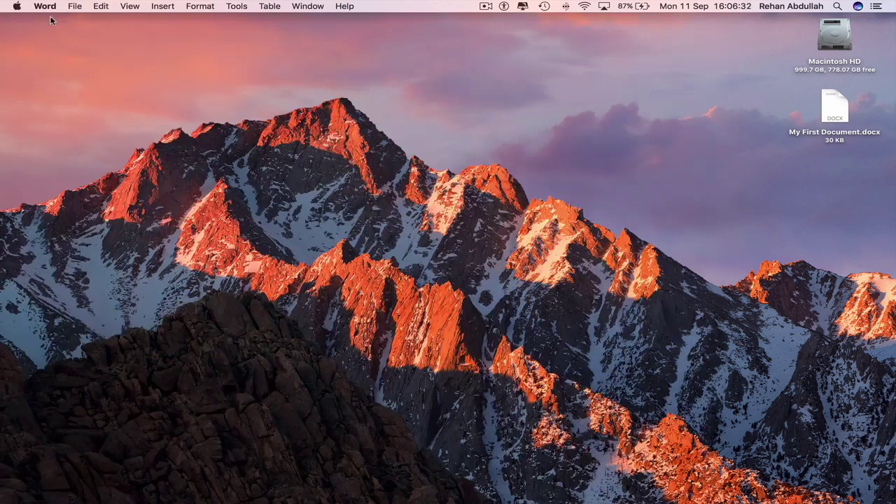
{"action": "double_click", "coordinate": [843, 109]}
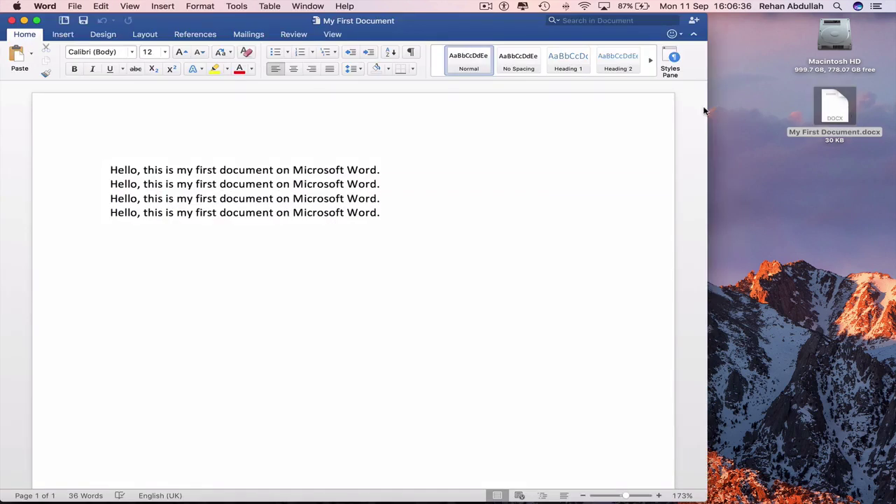
{"action": "left_click_drag", "start_coordinate": [706, 109], "coordinate": [768, 111]}
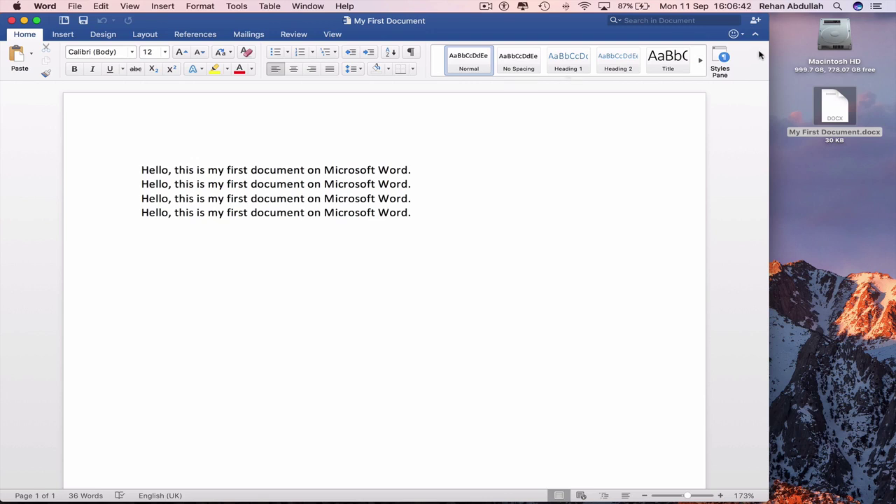
{"action": "left_click_drag", "start_coordinate": [773, 50], "coordinate": [895, 51]}
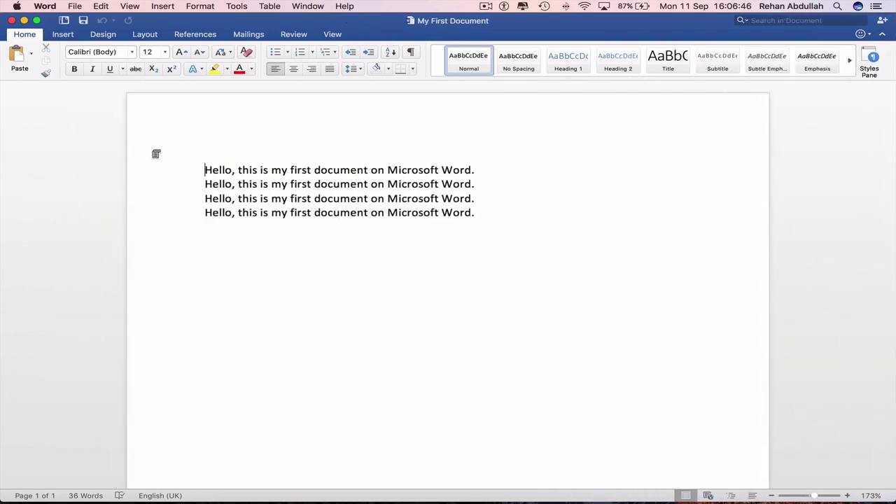
Format all four sentences as bold, italic and underlined.
{"action": "left_click_drag", "start_coordinate": [499, 220], "coordinate": [190, 155]}
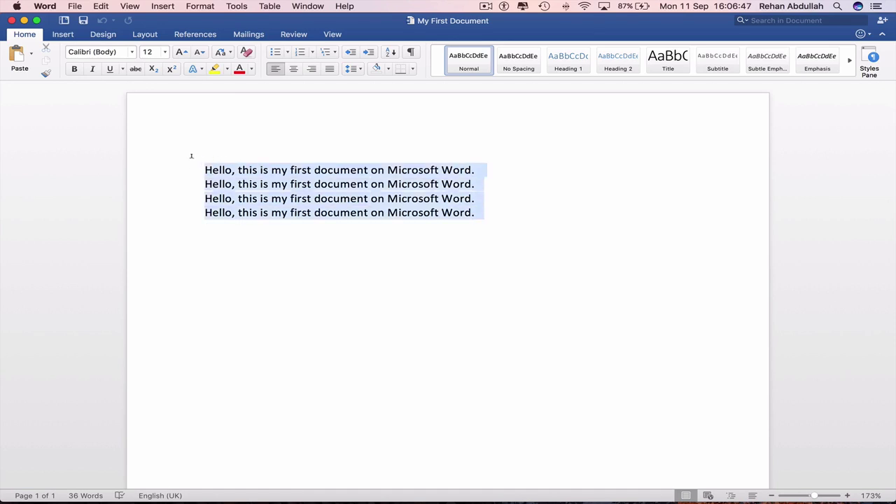
{"action": "left_click", "coordinate": [76, 69]}
{"action": "left_click", "coordinate": [92, 69]}
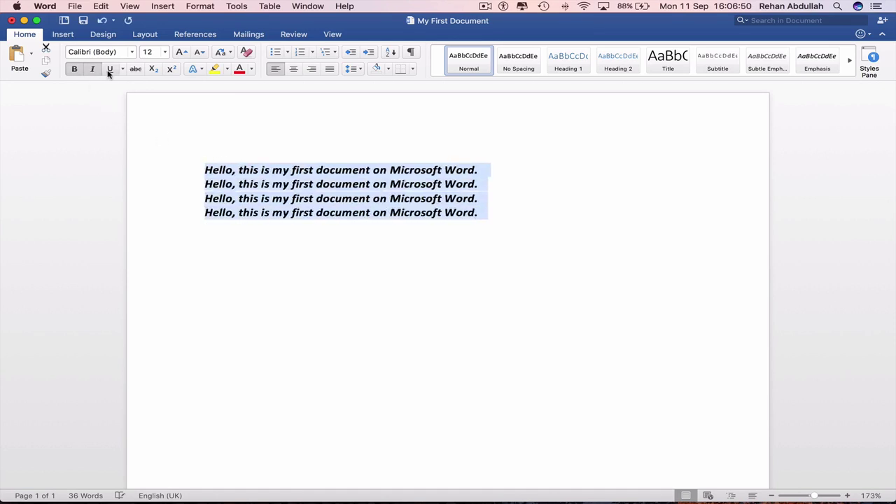
{"action": "left_click", "coordinate": [109, 69]}
Set the font of the four selected sentences to Arial.
{"action": "left_click", "coordinate": [108, 53]}
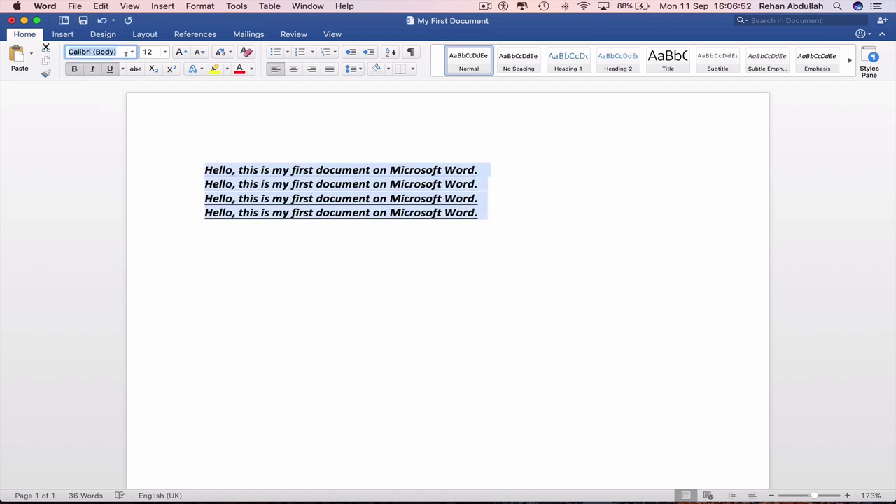
{"action": "type", "text": "Arial"}
{"action": "key", "text": "Return"}
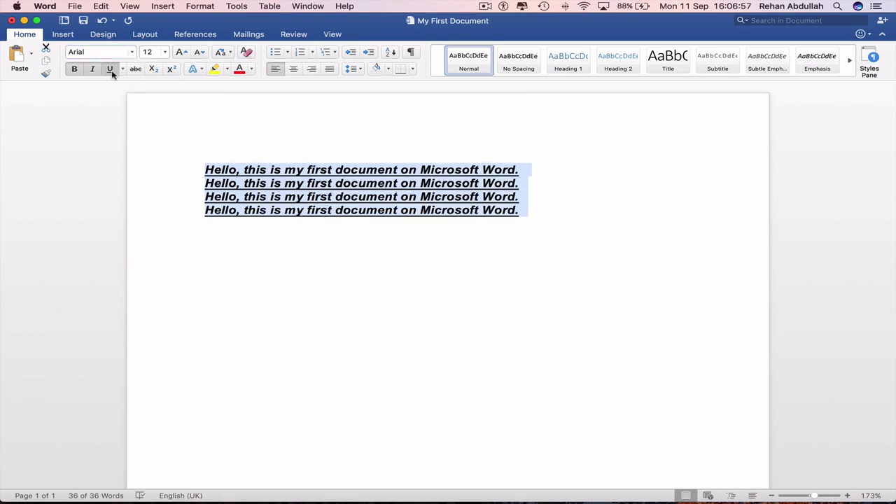
Remove the underline, italic and bold formatting from the four sentences.
{"action": "left_click", "coordinate": [110, 69]}
{"action": "left_click", "coordinate": [91, 69]}
{"action": "left_click", "coordinate": [75, 69]}
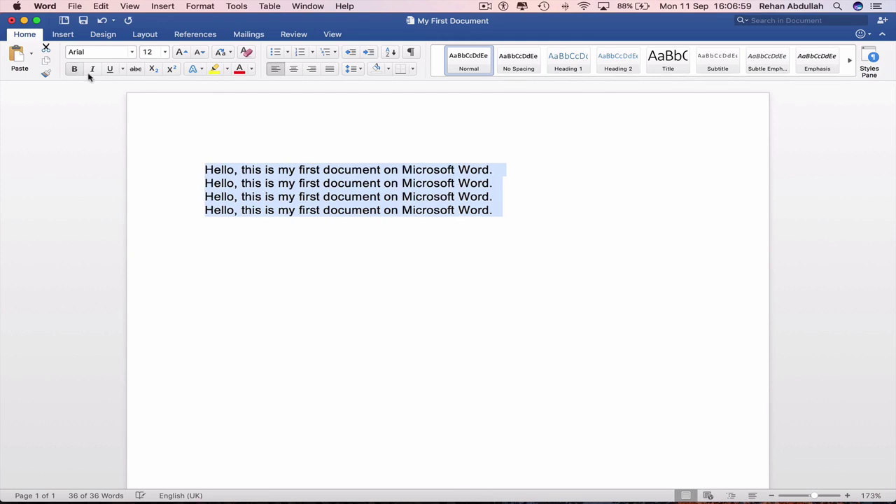
Try enlarging all the document text to font size 22 and return it to size 12.
{"action": "left_click_drag", "start_coordinate": [560, 237], "coordinate": [401, 210]}
{"action": "key", "text": "super+a"}
{"action": "left_click", "coordinate": [181, 53]}
{"action": "left_click", "coordinate": [181, 53]}
{"action": "left_click", "coordinate": [181, 52]}
{"action": "left_click", "coordinate": [182, 53]}
{"action": "left_click", "coordinate": [182, 52]}
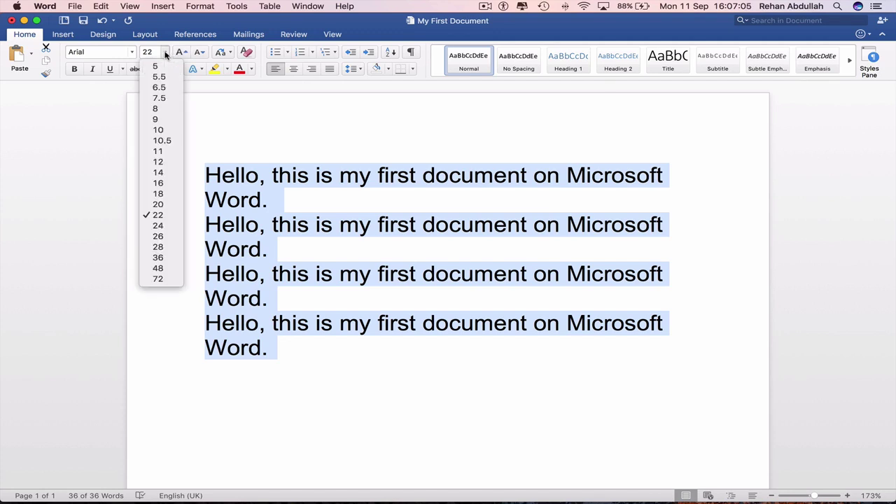
{"action": "left_click", "coordinate": [165, 52]}
{"action": "left_click", "coordinate": [160, 162]}
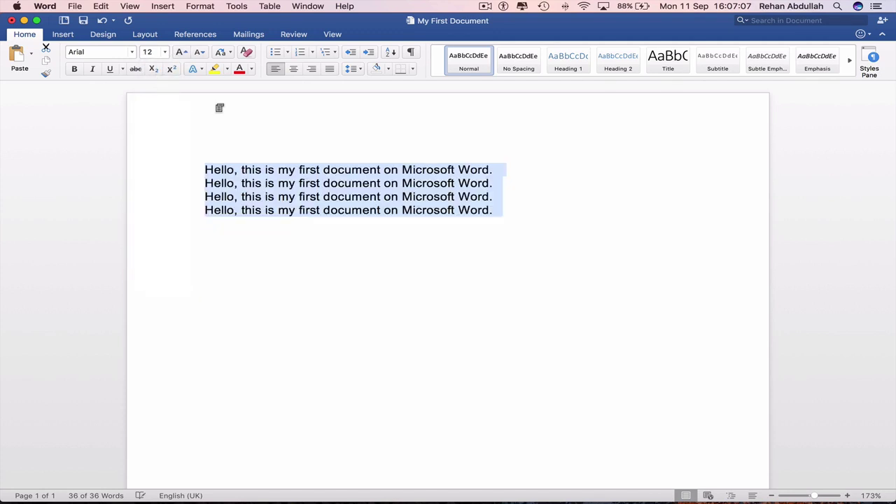
Colour the four sentences' text red and try a bright green and a red highlight on them.
{"action": "left_click", "coordinate": [238, 69]}
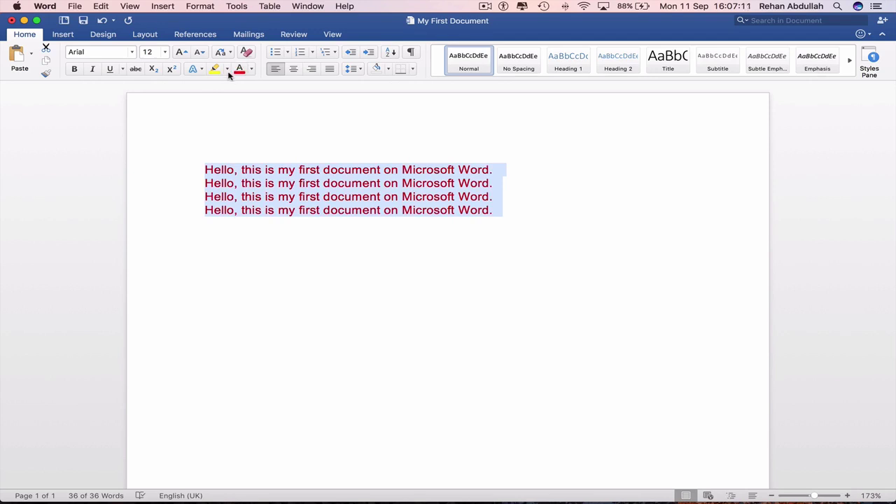
{"action": "left_click", "coordinate": [226, 70]}
{"action": "left_click", "coordinate": [236, 105]}
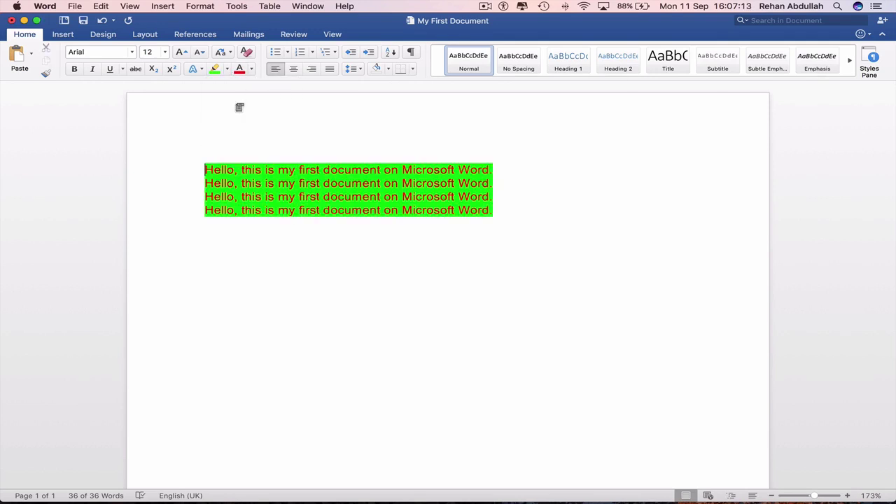
{"action": "left_click", "coordinate": [226, 70]}
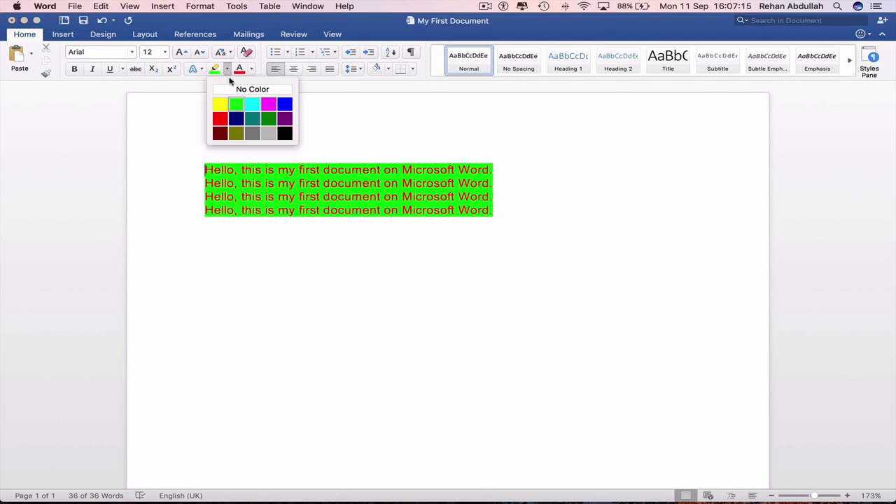
{"action": "left_click", "coordinate": [218, 117]}
Set the font colour of all four highlighted sentences to black.
{"action": "mouse_move", "coordinate": [494, 251]}
{"action": "left_mouse_down"}
{"action": "mouse_move", "coordinate": [306, 168]}
{"action": "mouse_move", "coordinate": [180, 142]}
{"action": "left_mouse_up"}
{"action": "left_click", "coordinate": [250, 73]}
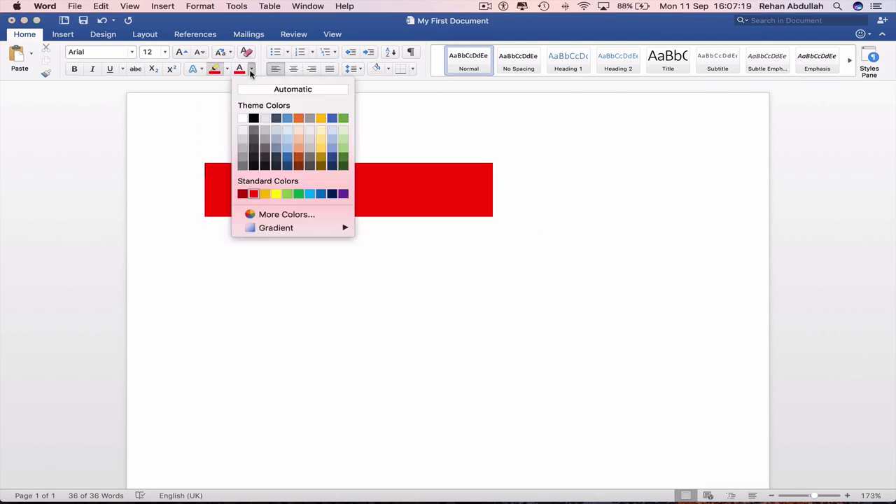
{"action": "left_click", "coordinate": [255, 119]}
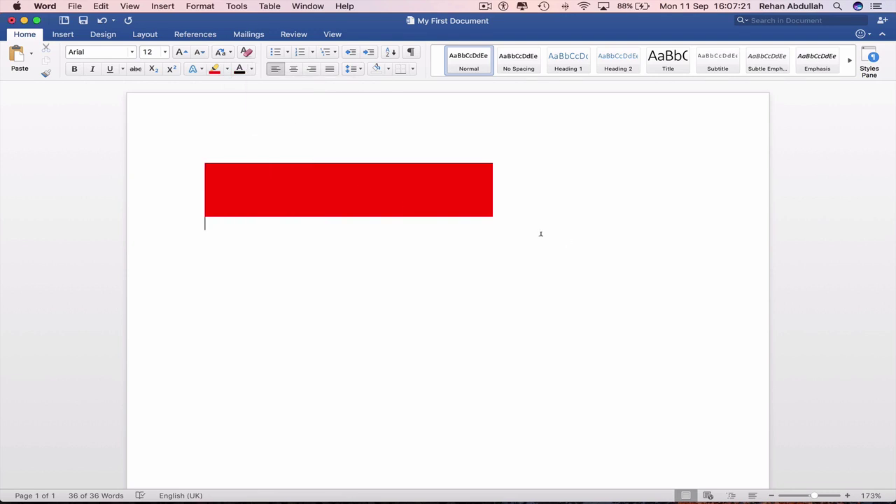
{"action": "left_click_drag", "start_coordinate": [482, 220], "coordinate": [186, 159]}
{"action": "left_click", "coordinate": [239, 68]}
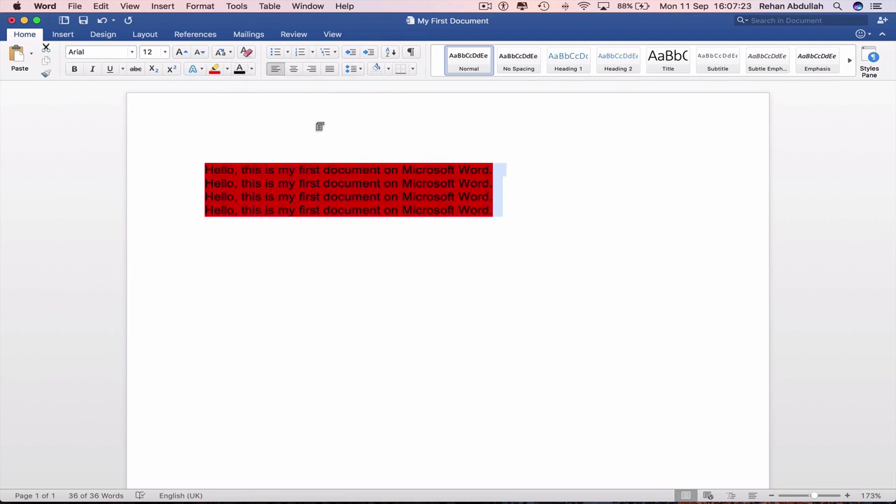
Remove the red highlight from the four sentences by setting it to No Color.
{"action": "left_click", "coordinate": [227, 69]}
{"action": "left_click", "coordinate": [229, 89]}
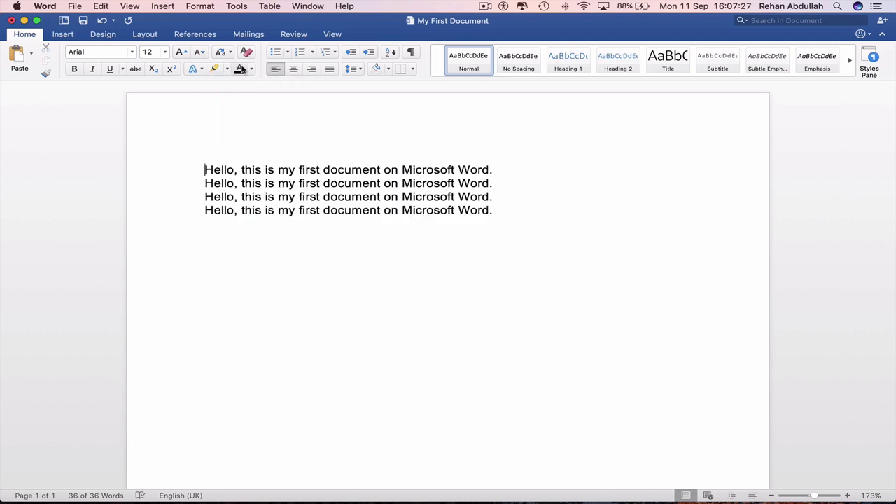
{"action": "left_click", "coordinate": [251, 68]}
{"action": "left_click", "coordinate": [188, 103]}
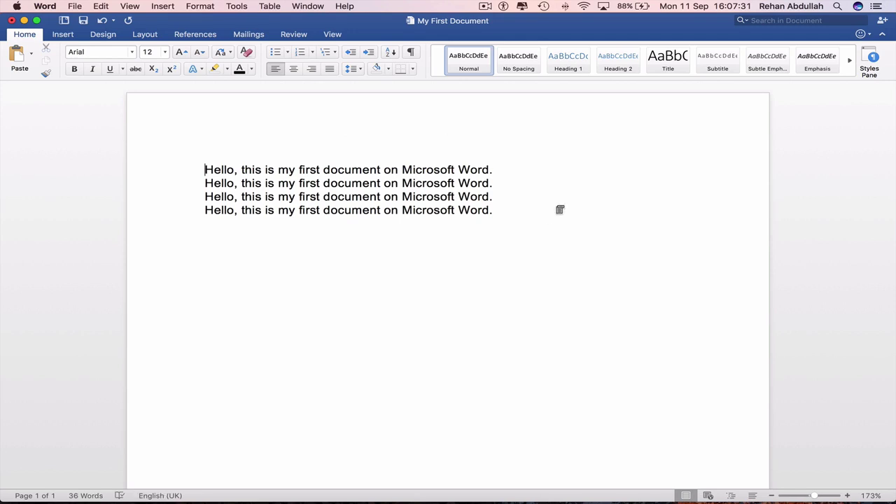
Try centre and right alignment on the four sentences and return them to left alignment.
{"action": "left_click_drag", "start_coordinate": [555, 206], "coordinate": [194, 154]}
{"action": "left_click", "coordinate": [292, 69]}
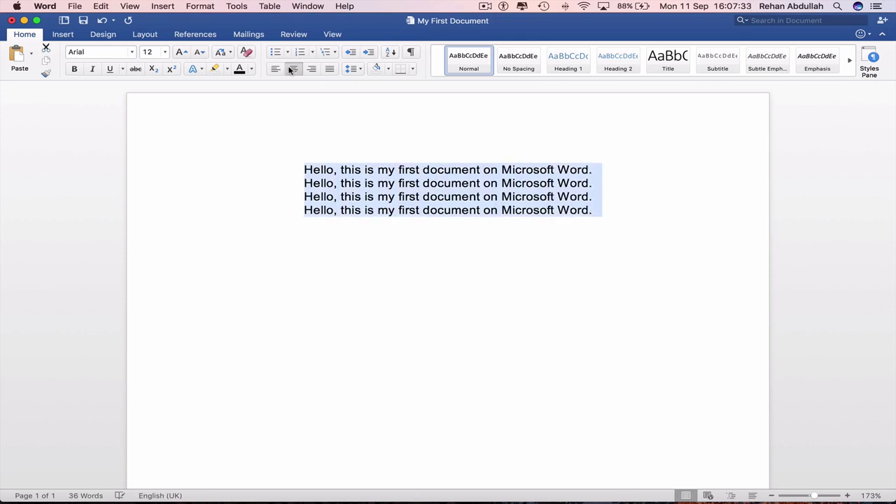
{"action": "left_click", "coordinate": [312, 69]}
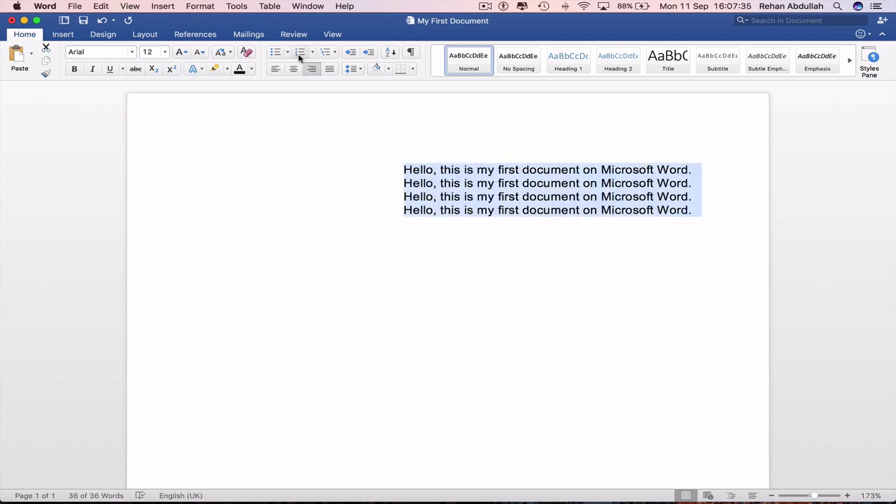
{"action": "left_click", "coordinate": [276, 69]}
Try bulleted and numbered list formatting on the four sentences and undo it.
{"action": "left_click", "coordinate": [275, 52]}
{"action": "left_click", "coordinate": [276, 52]}
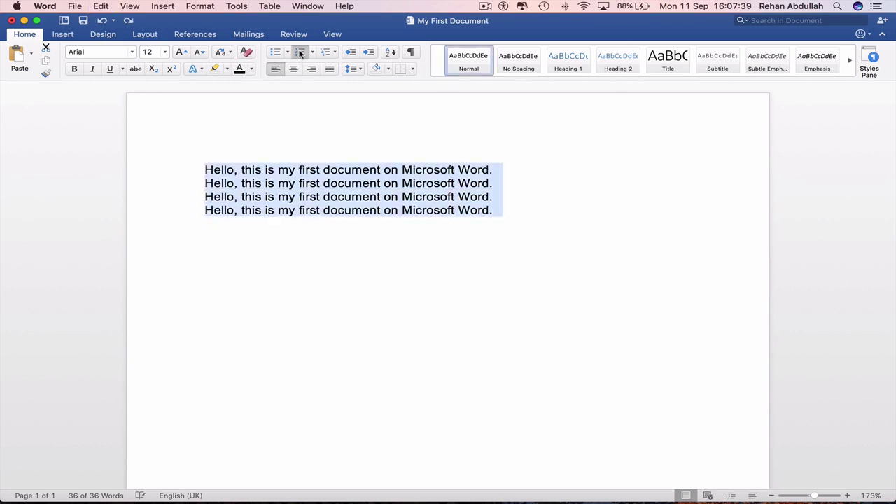
{"action": "left_click", "coordinate": [300, 52]}
{"action": "key", "text": "super+z"}
Try 1.5 line spacing on the four sentences and return it to 1.0.
{"action": "left_click", "coordinate": [351, 69]}
{"action": "left_click", "coordinate": [367, 115]}
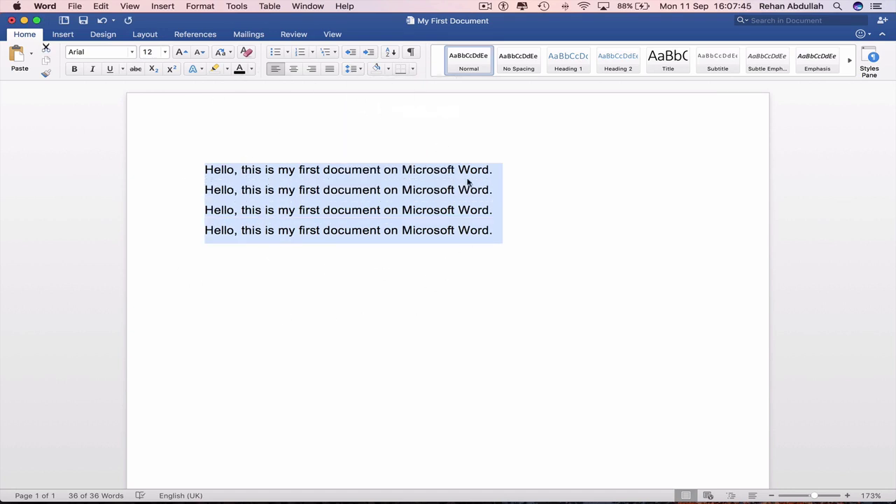
{"action": "left_click", "coordinate": [358, 129]}
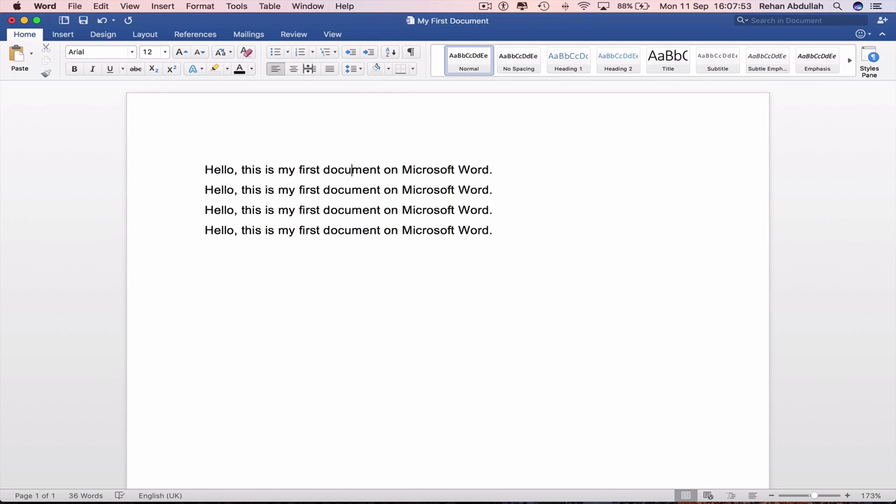
{"action": "left_click_drag", "start_coordinate": [528, 231], "coordinate": [208, 140]}
{"action": "left_click", "coordinate": [361, 68]}
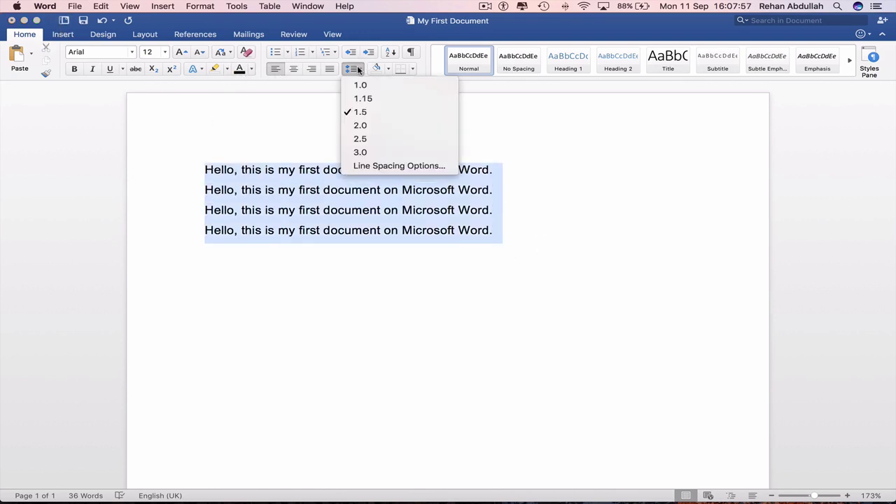
{"action": "left_click", "coordinate": [358, 85]}
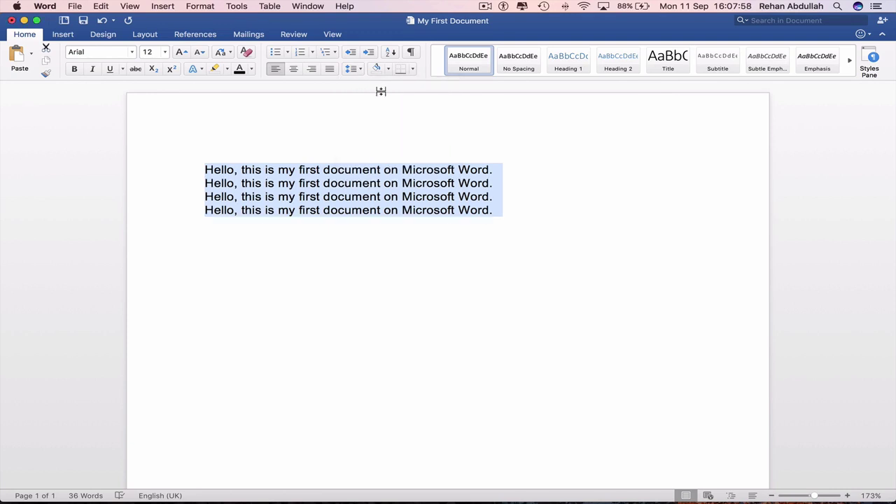
Look at the table insertion options without adding a table and place the insertion point below the last sentence.
{"action": "left_click", "coordinate": [63, 34]}
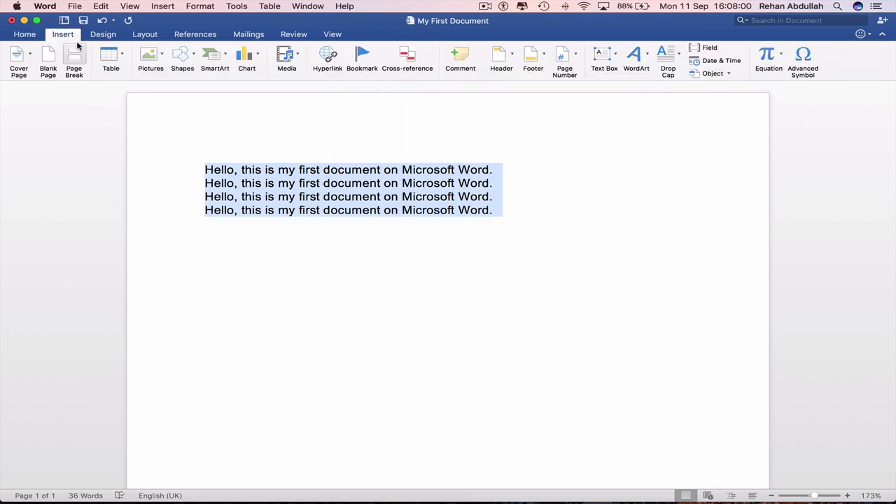
{"action": "left_click", "coordinate": [111, 56]}
{"action": "left_click", "coordinate": [425, 134]}
{"action": "left_click", "coordinate": [549, 217]}
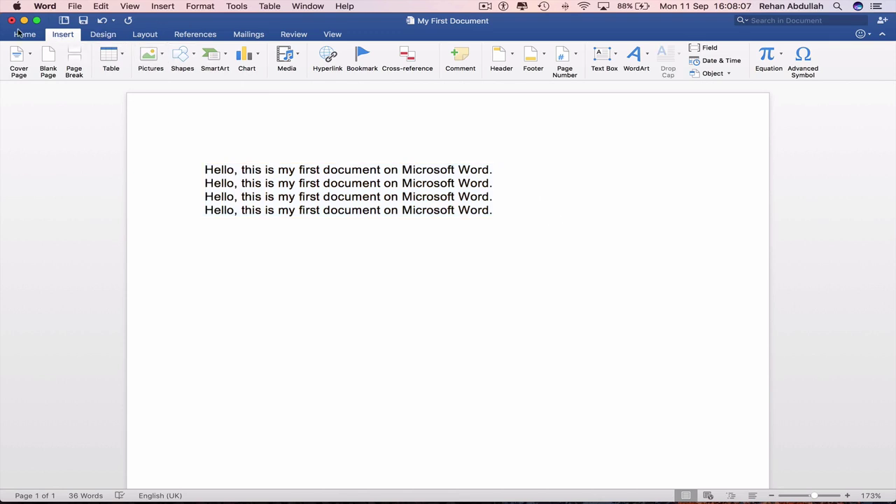
{"action": "left_click", "coordinate": [21, 34]}
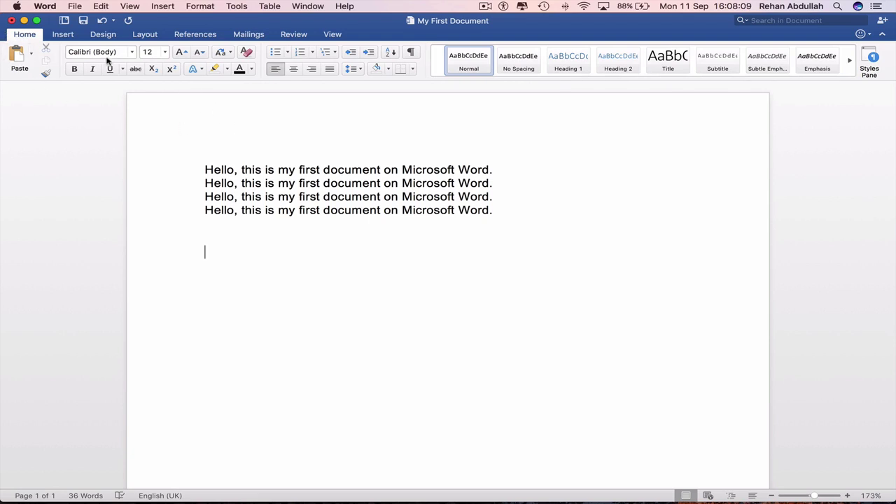
Insert three blank lines above the first sentence.
{"action": "left_click", "coordinate": [204, 170]}
{"action": "key", "text": "Return"}
{"action": "key", "text": "Return"}
{"action": "key", "text": "Return"}
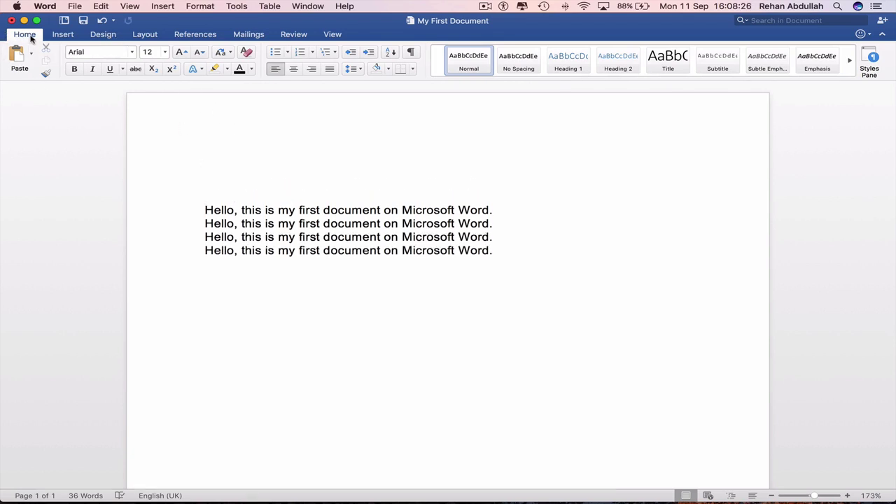
Search the application help for "word" to locate the WordArt command and insert a WordArt object into the document.
{"action": "left_click", "coordinate": [344, 5]}
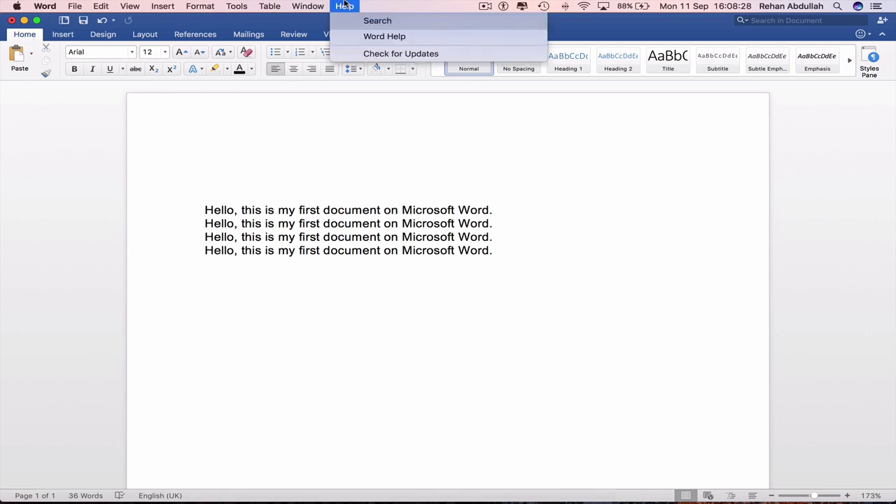
{"action": "type", "text": "word"}
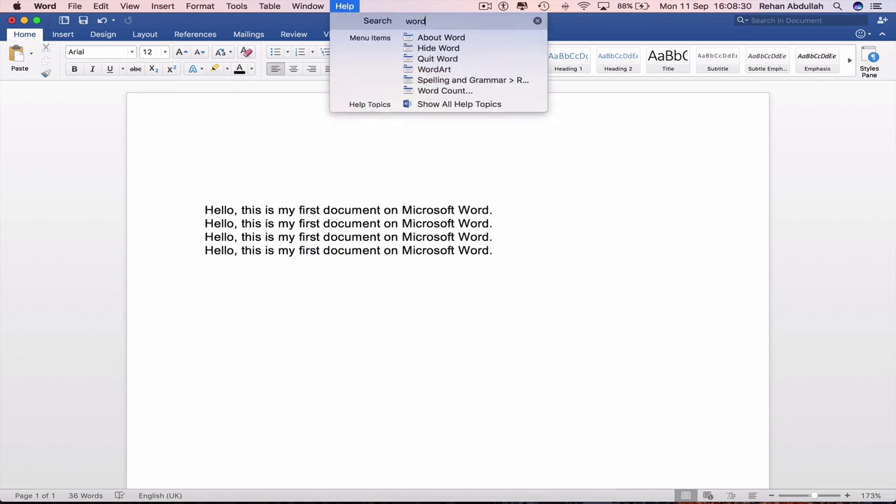
{"action": "mouse_move", "coordinate": [432, 70]}
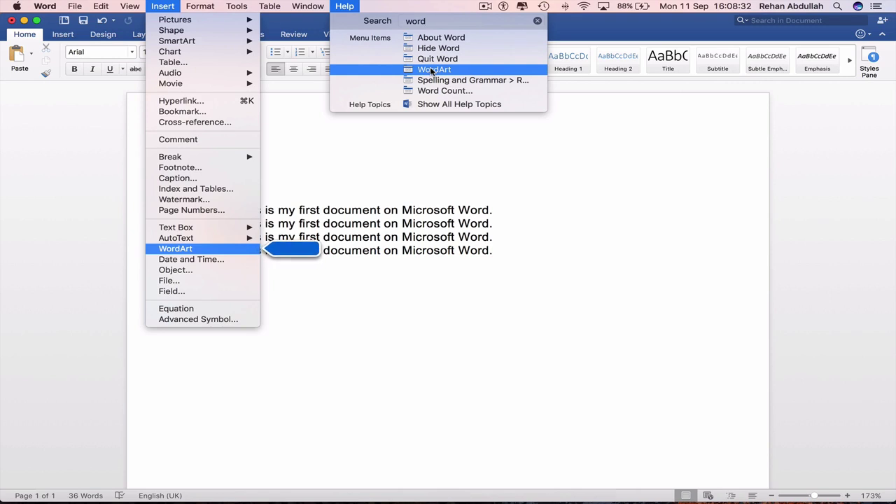
{"action": "mouse_move", "coordinate": [200, 231]}
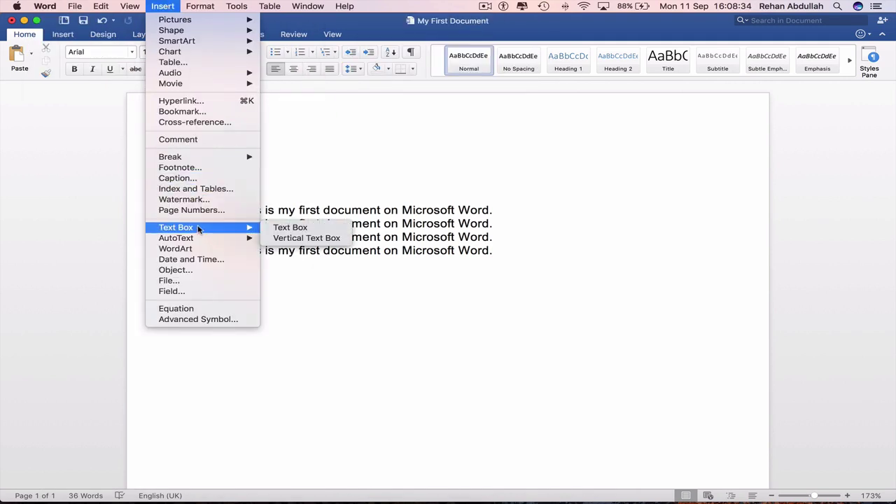
{"action": "left_click", "coordinate": [176, 249]}
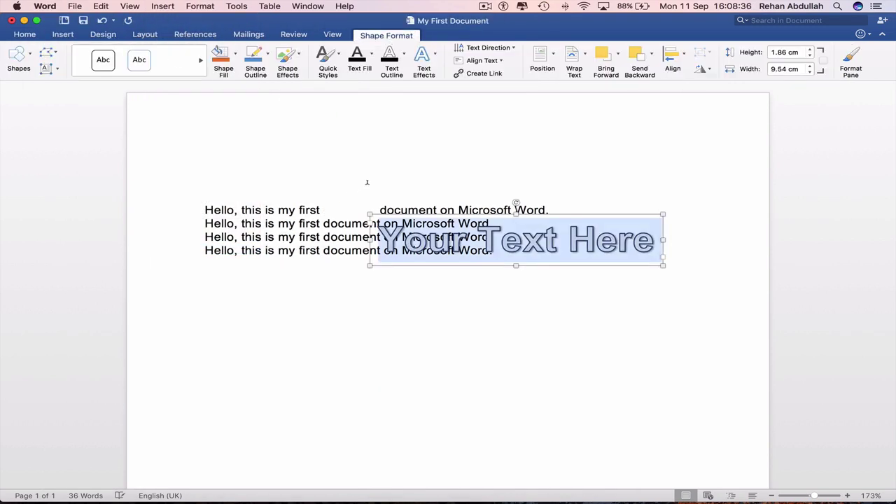
Position the WordArt above the sentences and add two blank lines before the first sentence to make room for it.
{"action": "left_click_drag", "start_coordinate": [582, 213], "coordinate": [538, 111]}
{"action": "left_click", "coordinate": [194, 212]}
{"action": "left_click", "coordinate": [206, 211]}
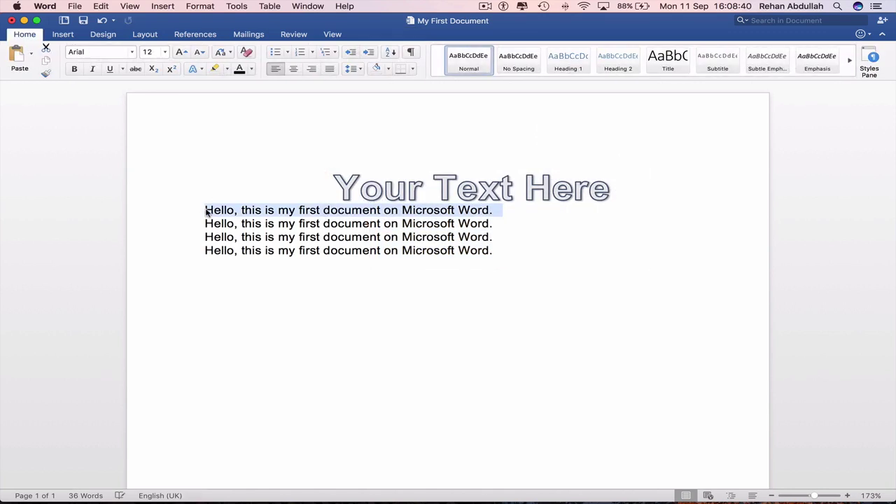
{"action": "key", "text": "Return"}
{"action": "key", "text": "Return"}
{"action": "left_click", "coordinate": [483, 163]}
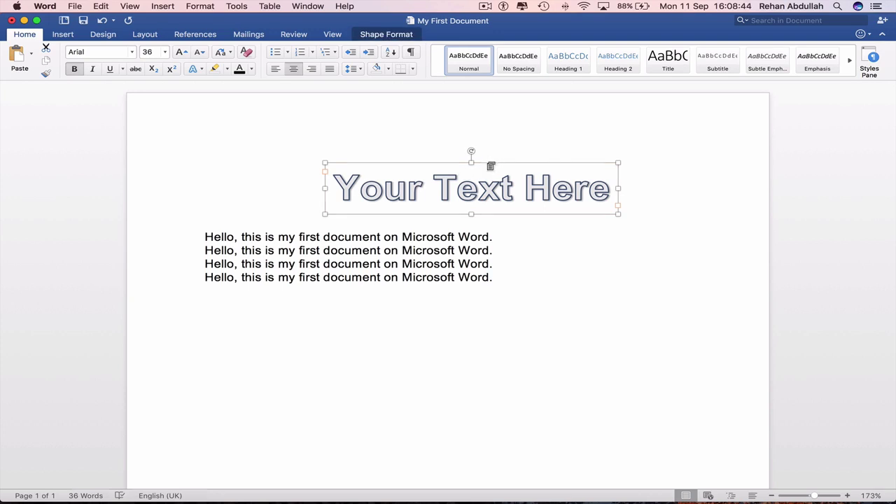
{"action": "left_click_drag", "start_coordinate": [486, 163], "coordinate": [457, 162]}
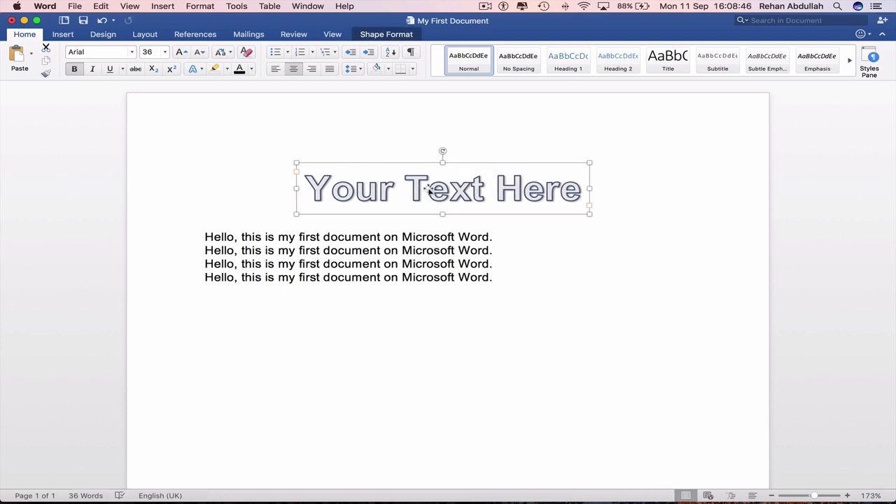
Replace the WordArt placeholder text with "My First Ever Document" and centre the object across the page above the sentences.
{"action": "triple_click", "coordinate": [427, 189]}
{"action": "type", "text": "My"}
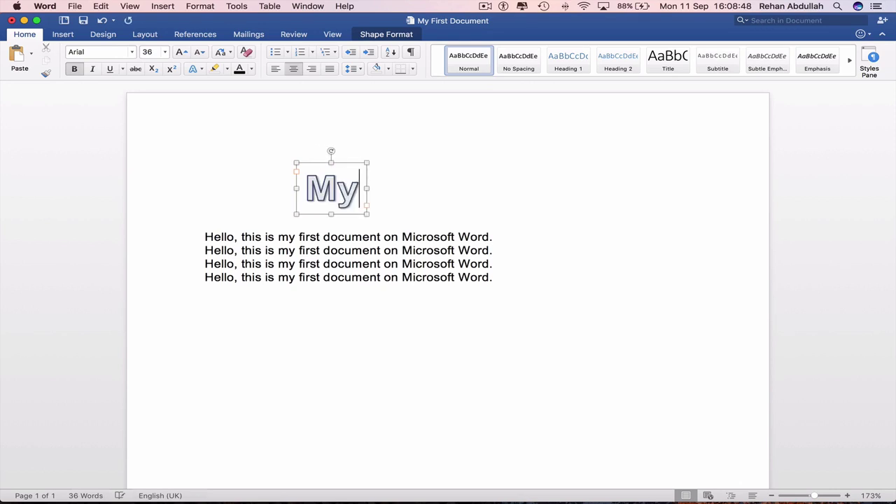
{"action": "type", "text": " First Eve"}
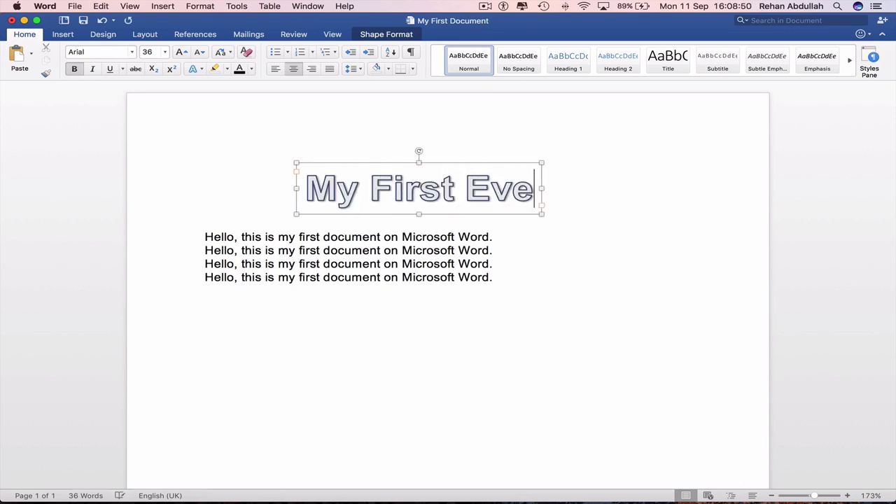
{"action": "type", "text": "r Document"}
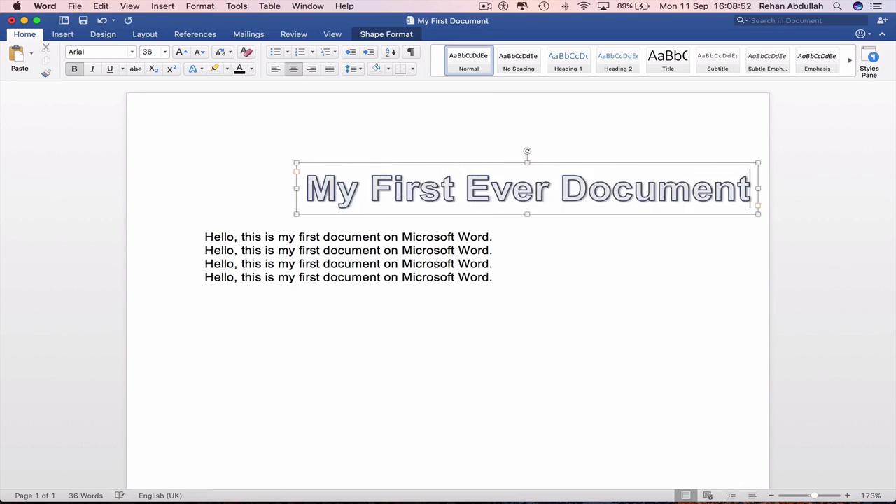
{"action": "left_click", "coordinate": [413, 139]}
{"action": "left_click", "coordinate": [444, 163]}
{"action": "left_click_drag", "start_coordinate": [444, 164], "coordinate": [363, 169]}
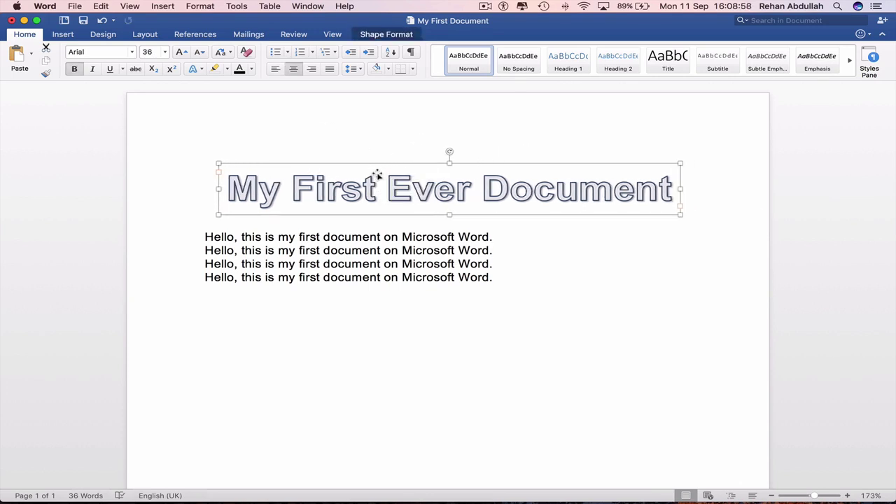
Open the shape formatting options for the WordArt title and add a shadow by adjusting the shadow transparency.
{"action": "double_click", "coordinate": [442, 166]}
{"action": "double_click", "coordinate": [441, 163]}
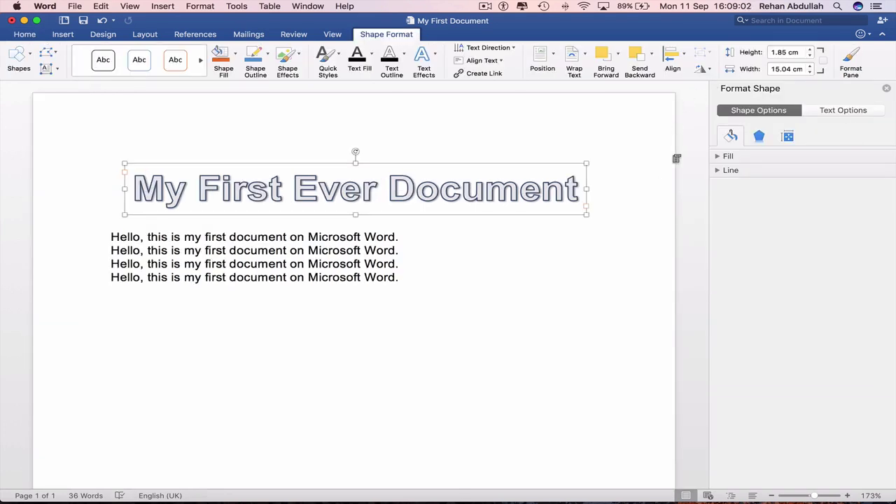
{"action": "left_click", "coordinate": [759, 137]}
{"action": "left_click", "coordinate": [728, 158]}
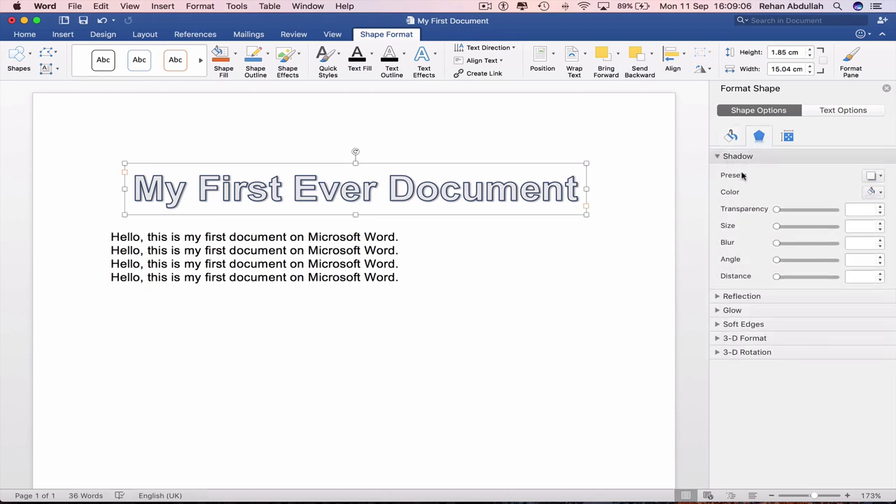
{"action": "left_click_drag", "start_coordinate": [777, 210], "coordinate": [799, 209]}
Try a solid fill behind the WordArt title and replace it with the default dotted pattern fill.
{"action": "left_click", "coordinate": [732, 137]}
{"action": "left_click", "coordinate": [719, 157]}
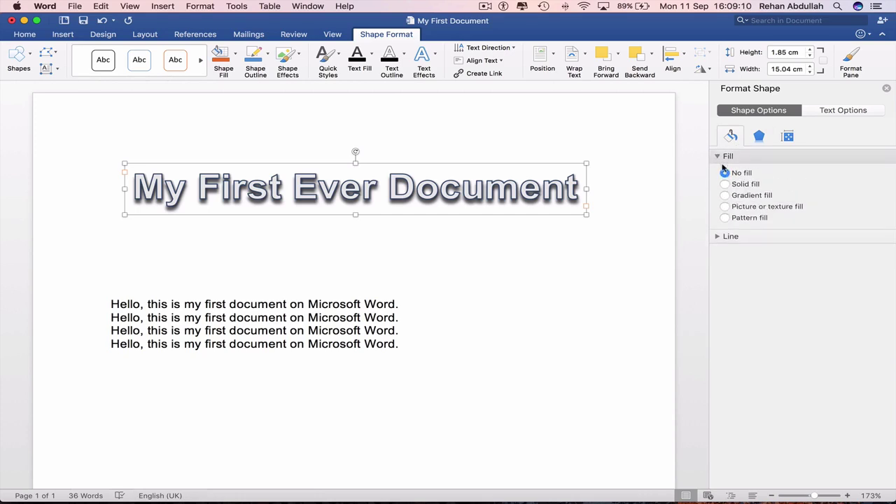
{"action": "left_click", "coordinate": [726, 184]}
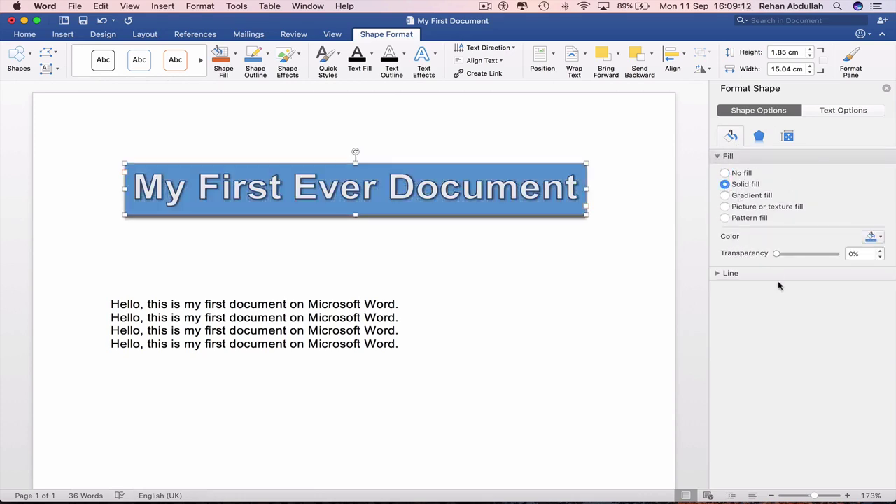
{"action": "mouse_move", "coordinate": [779, 254]}
{"action": "left_mouse_down"}
{"action": "mouse_move", "coordinate": [818, 255]}
{"action": "mouse_move", "coordinate": [770, 257]}
{"action": "left_mouse_up"}
{"action": "left_click", "coordinate": [726, 218]}
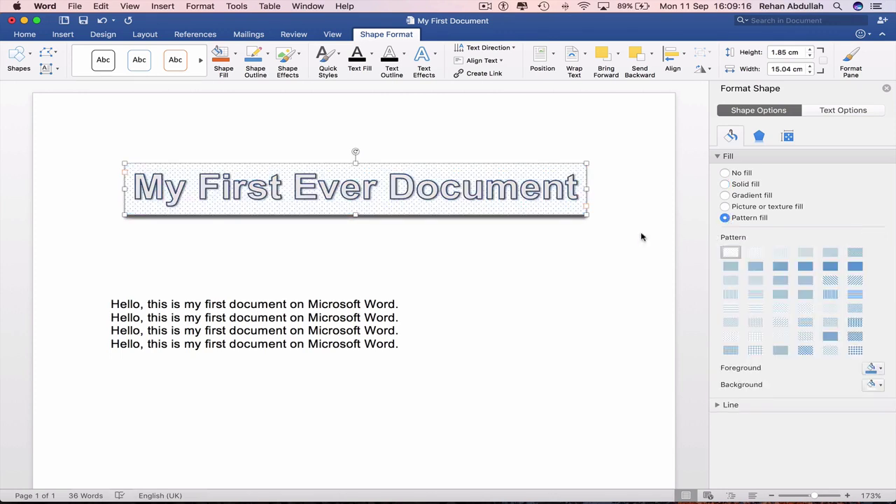
{"action": "left_click", "coordinate": [557, 250]}
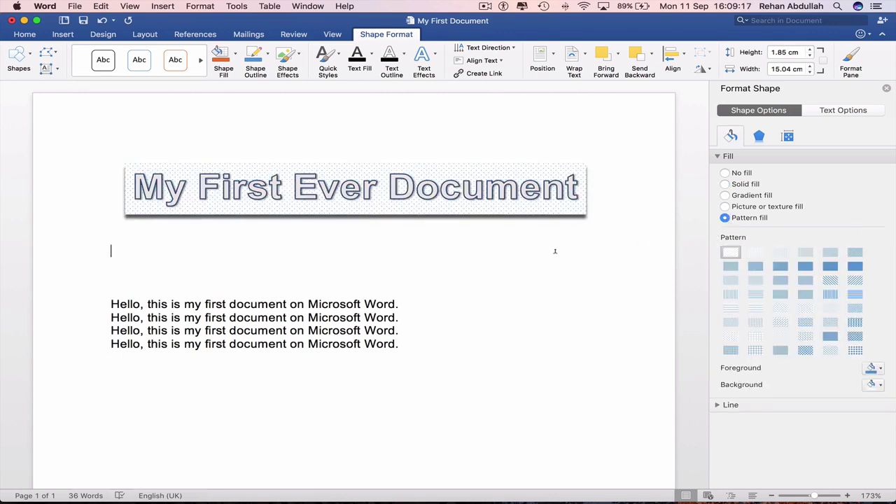
Give the WordArt title's text a solid fill in standard red.
{"action": "left_click", "coordinate": [535, 181]}
{"action": "left_click", "coordinate": [726, 173]}
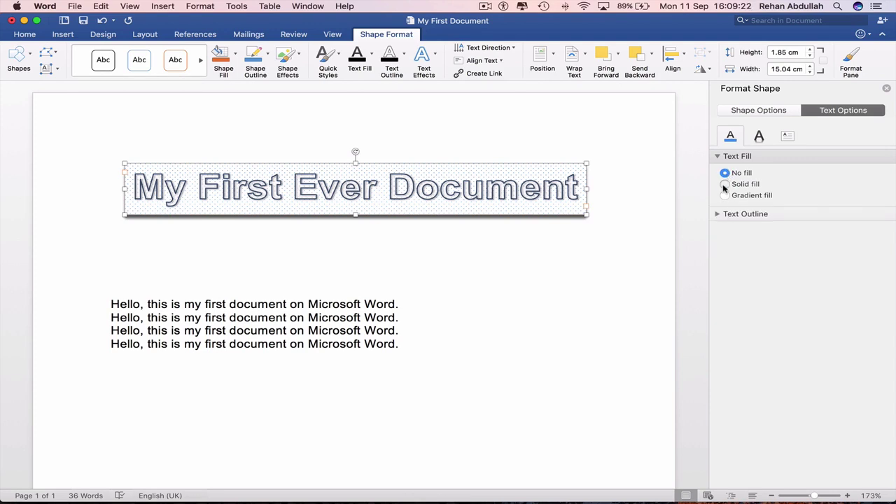
{"action": "left_click", "coordinate": [725, 185]}
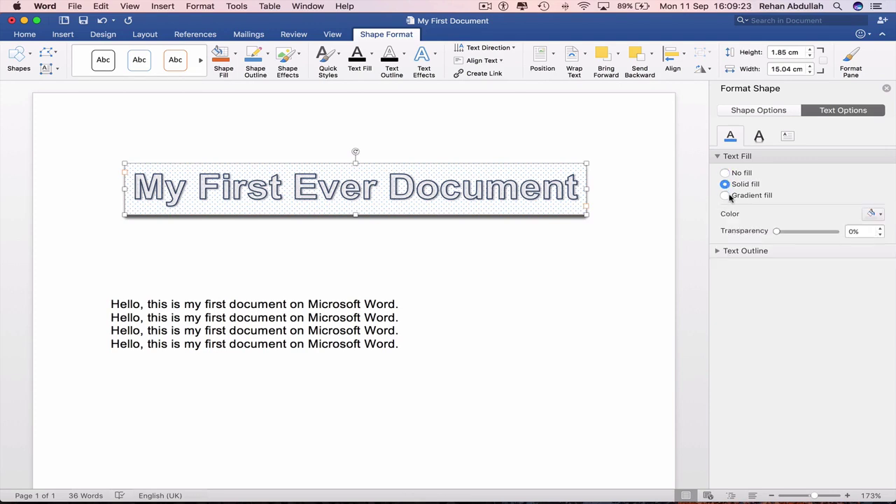
{"action": "left_click", "coordinate": [871, 213]}
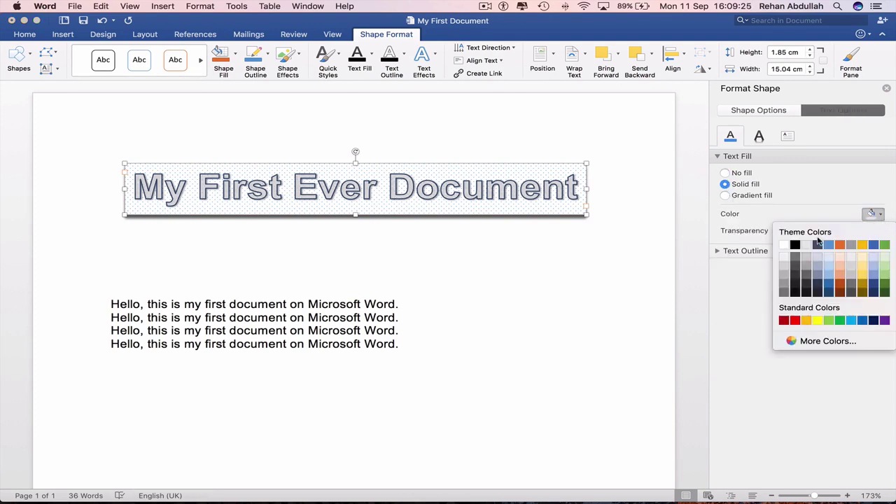
{"action": "left_click", "coordinate": [795, 320]}
{"action": "left_click", "coordinate": [605, 259]}
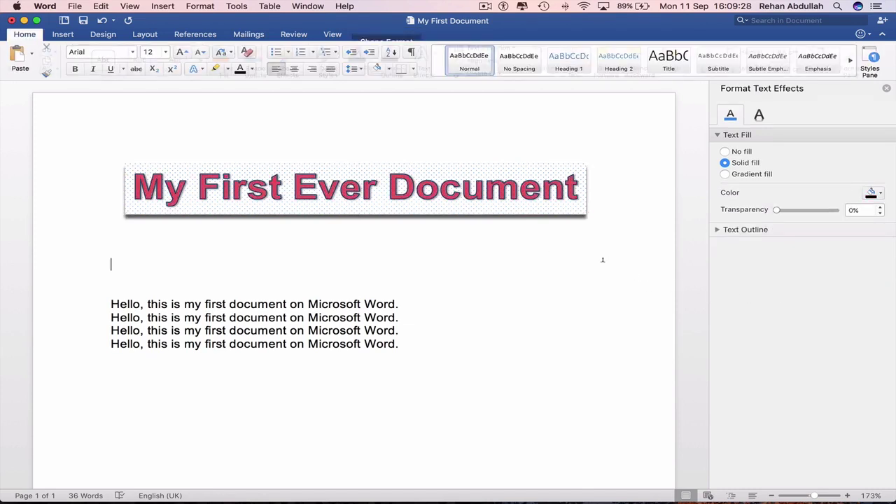
Close the formatting pane and delete two of the blank lines above the first sentence.
{"action": "left_click", "coordinate": [886, 89]}
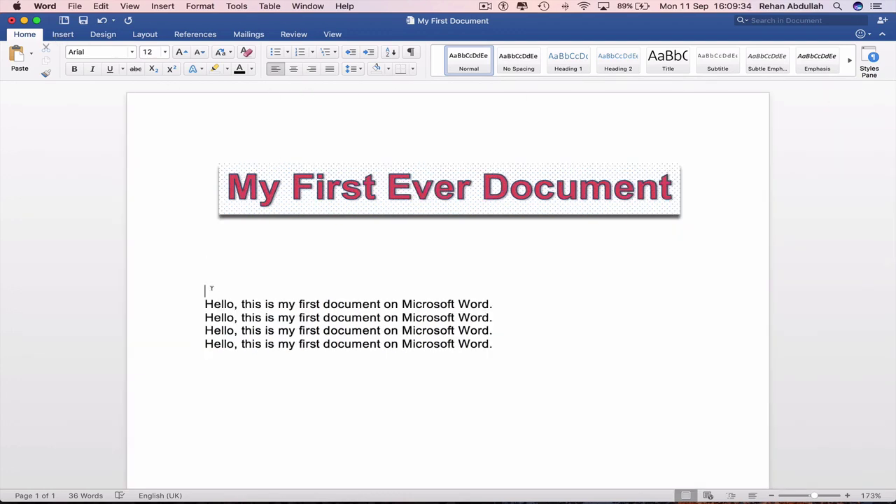
{"action": "key", "text": "BackSpace"}
{"action": "key", "text": "BackSpace"}
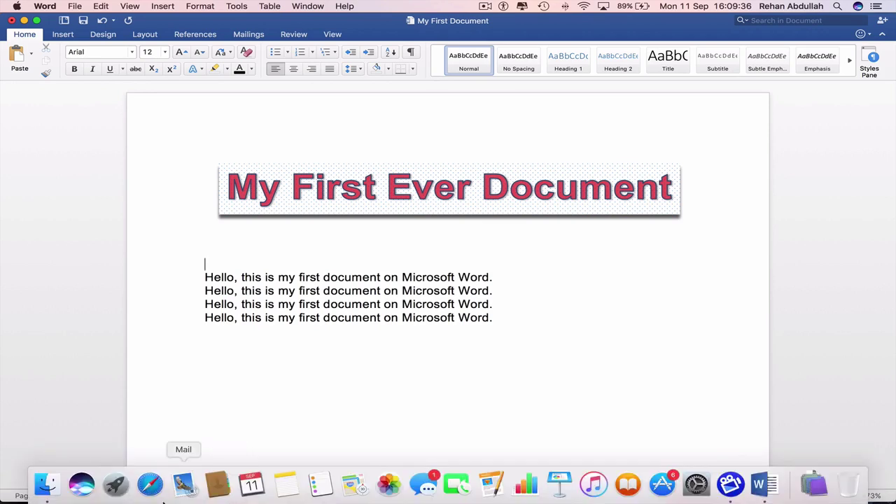
Switch to Safari, search Google for "wikipedia" and open the English Wikipedia main page.
{"action": "left_click", "coordinate": [150, 486]}
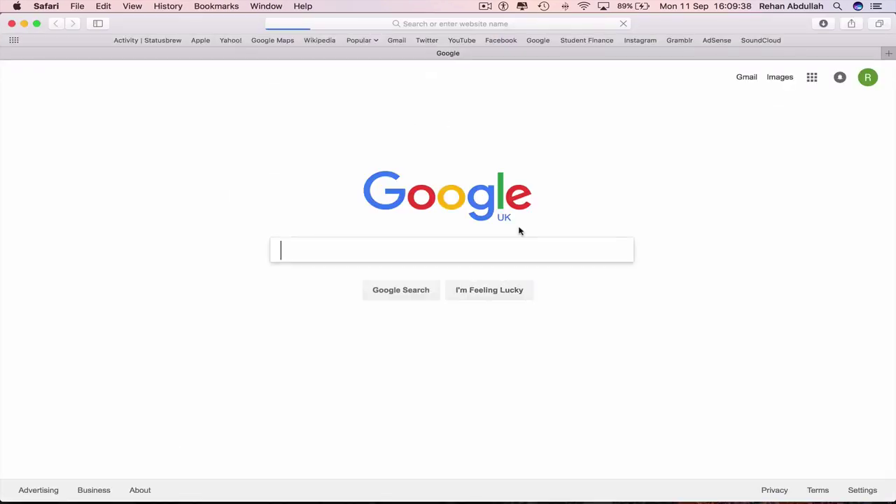
{"action": "type", "text": "wiki"}
{"action": "key", "text": "Down"}
{"action": "key", "text": "Return"}
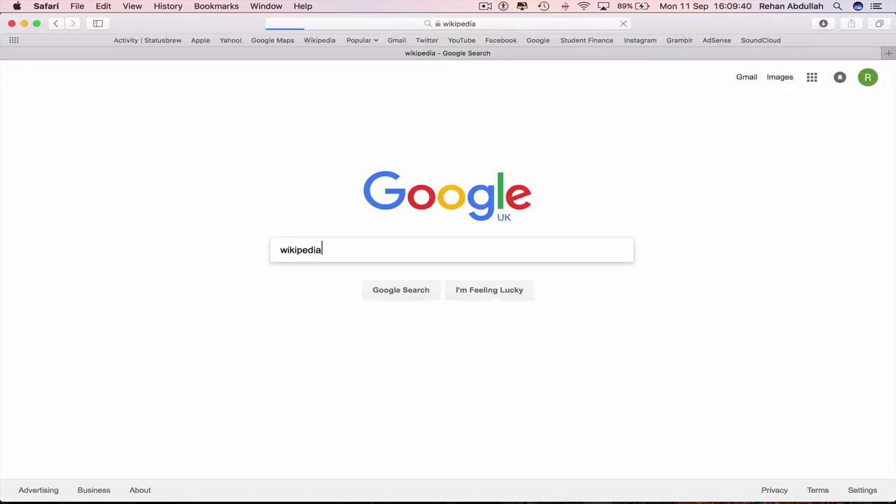
{"action": "left_click", "coordinate": [142, 166]}
Copy today's featured article text, through the line about the Canadian campaign of 1775, and return to the Word document.
{"action": "scroll", "coordinate": [160, 192], "scroll_direction": "down", "scroll_amount": 2}
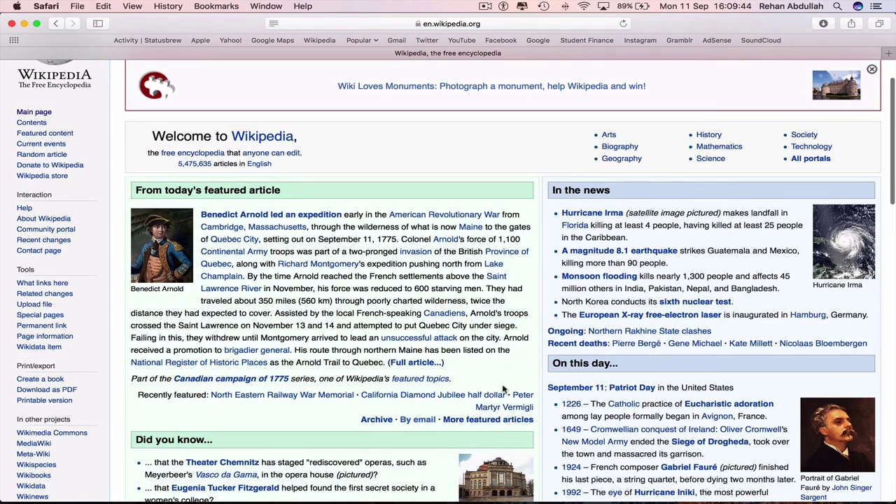
{"action": "left_click_drag", "start_coordinate": [199, 216], "coordinate": [451, 376]}
{"action": "key", "text": "super+c"}
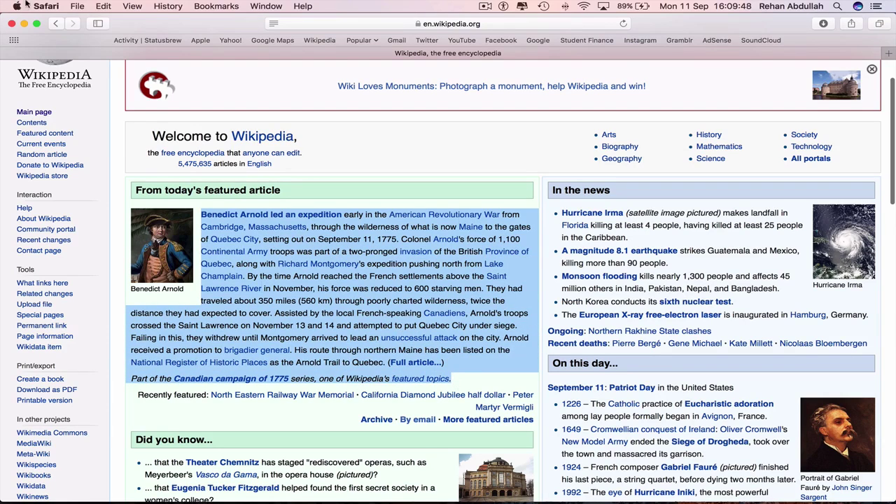
{"action": "left_click", "coordinate": [46, 5]}
{"action": "left_click", "coordinate": [63, 112]}
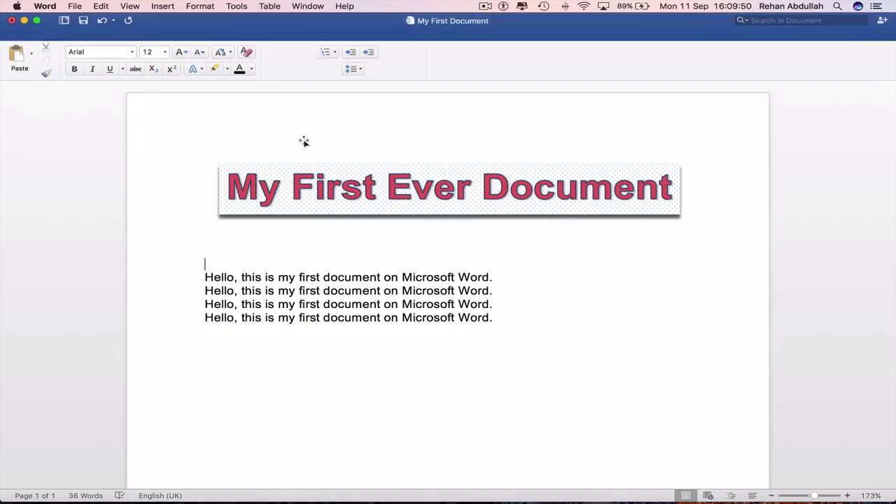
Paste the copied article text below the last sentence and delete its final line about the Canadian campaign of 1775 series.
{"action": "left_click", "coordinate": [811, 497]}
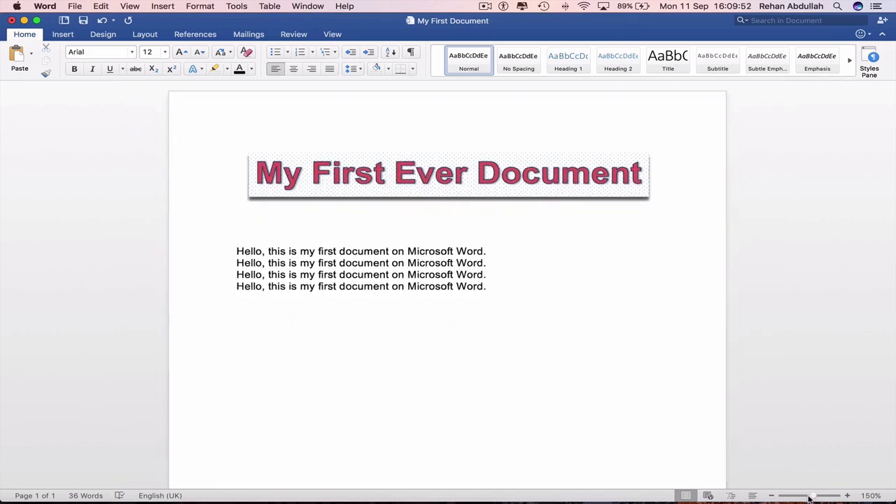
{"action": "key", "text": "super+End"}
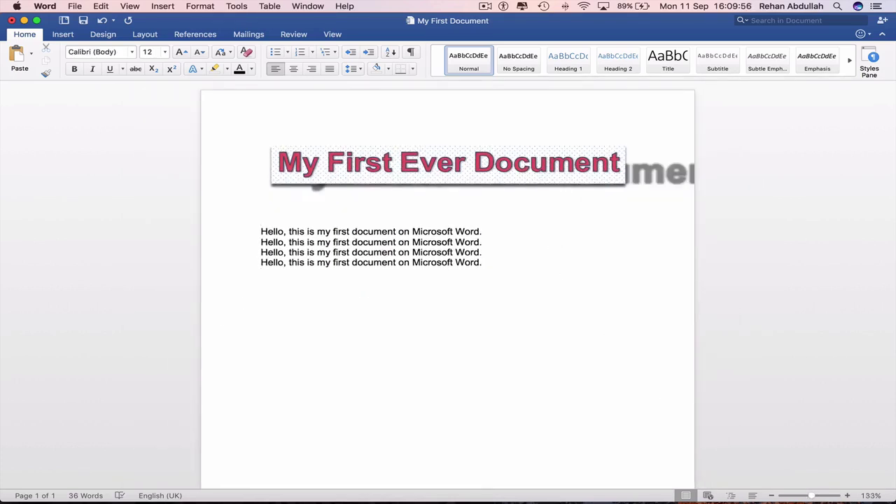
{"action": "key", "text": "super+v"}
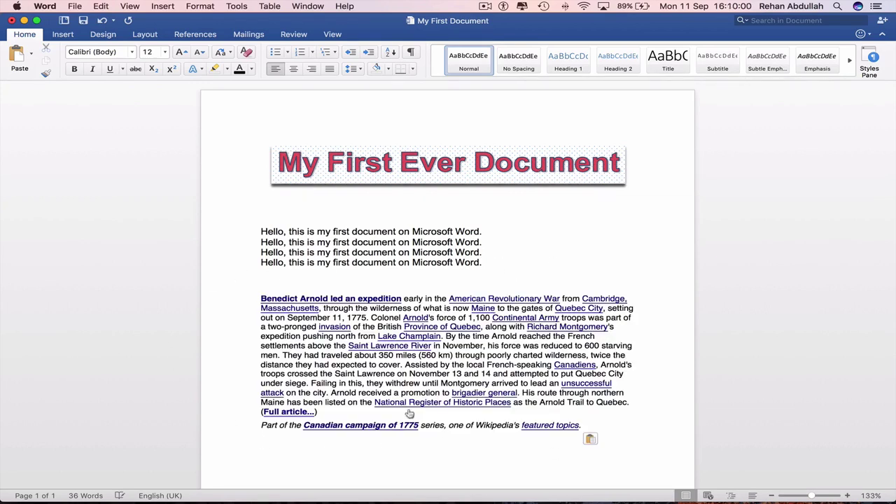
{"action": "scroll", "coordinate": [412, 400], "scroll_direction": "down", "scroll_amount": 2}
{"action": "left_click_drag", "start_coordinate": [587, 400], "coordinate": [245, 400]}
{"action": "key", "text": "BackSpace"}
Remove the bold, italic and underline formatting from the whole pasted Benedict Arnold paragraph.
{"action": "left_click_drag", "start_coordinate": [324, 387], "coordinate": [243, 281]}
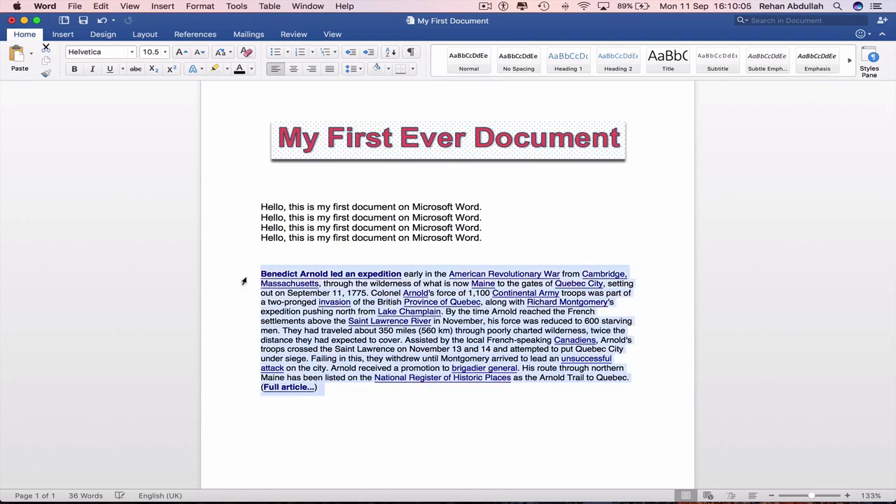
{"action": "left_click", "coordinate": [75, 70]}
{"action": "left_click", "coordinate": [75, 69]}
{"action": "left_click", "coordinate": [75, 69]}
{"action": "left_click", "coordinate": [93, 70]}
{"action": "left_click", "coordinate": [92, 69]}
{"action": "left_click", "coordinate": [110, 69]}
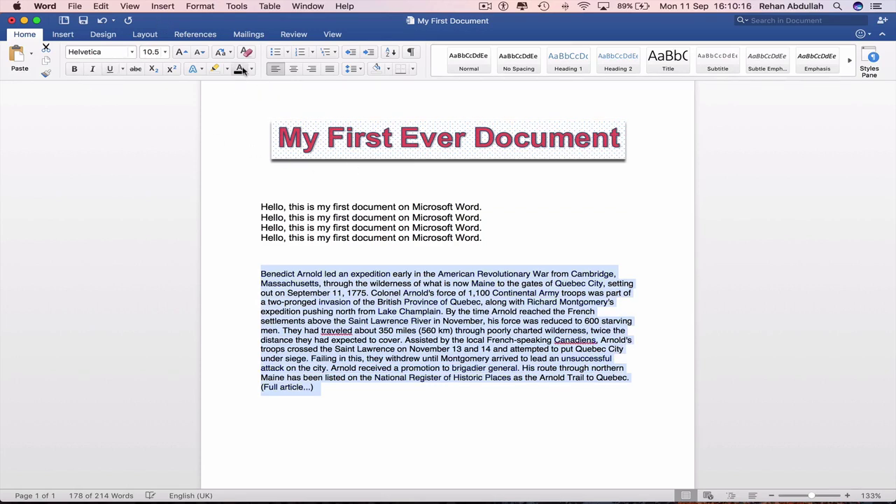
Set the font of the whole pasted Benedict Arnold paragraph to Arial.
{"action": "left_click", "coordinate": [96, 54]}
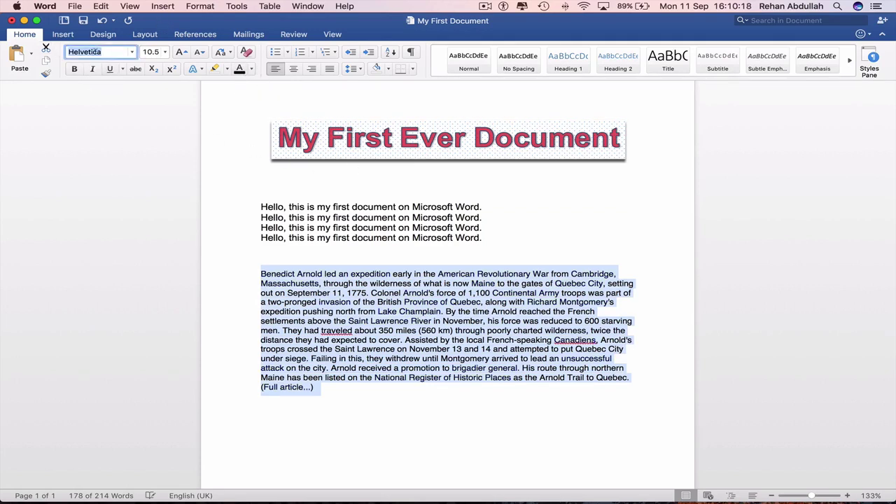
{"action": "type", "text": "Arial"}
{"action": "key", "text": "Return"}
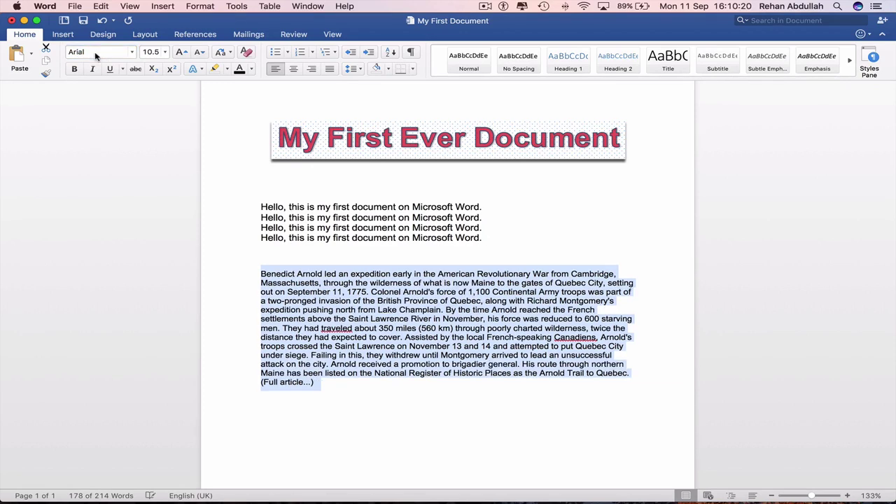
{"action": "left_click", "coordinate": [434, 406]}
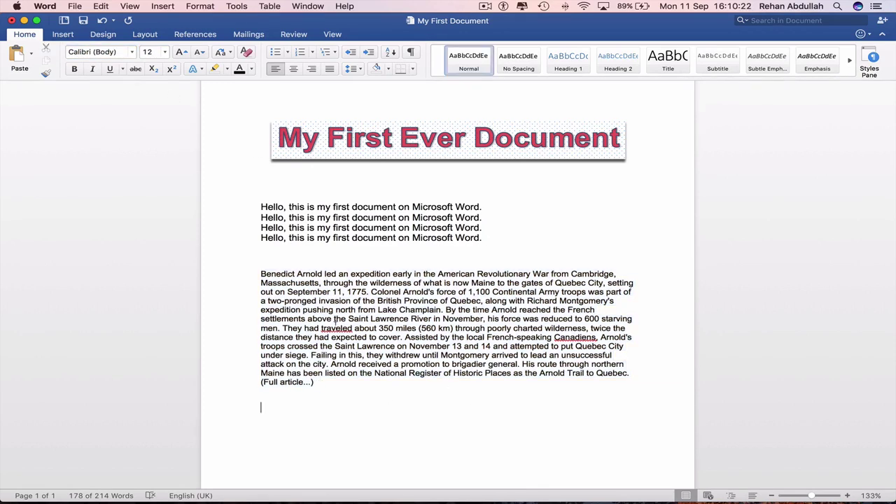
Correct the spelling of "traveled" to "travelled" and dismiss the spelling flag on "Canadiens" in the pasted paragraph.
{"action": "right_click", "coordinate": [337, 329]}
{"action": "left_click", "coordinate": [386, 336]}
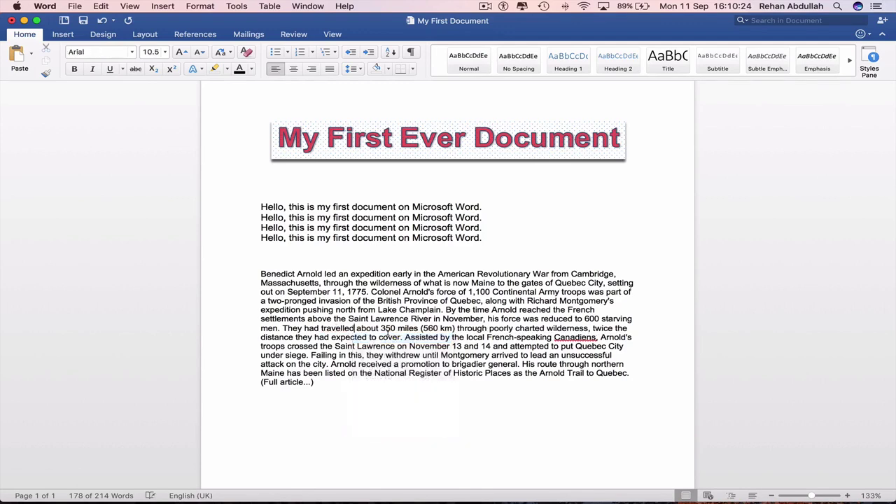
{"action": "right_click", "coordinate": [572, 340]}
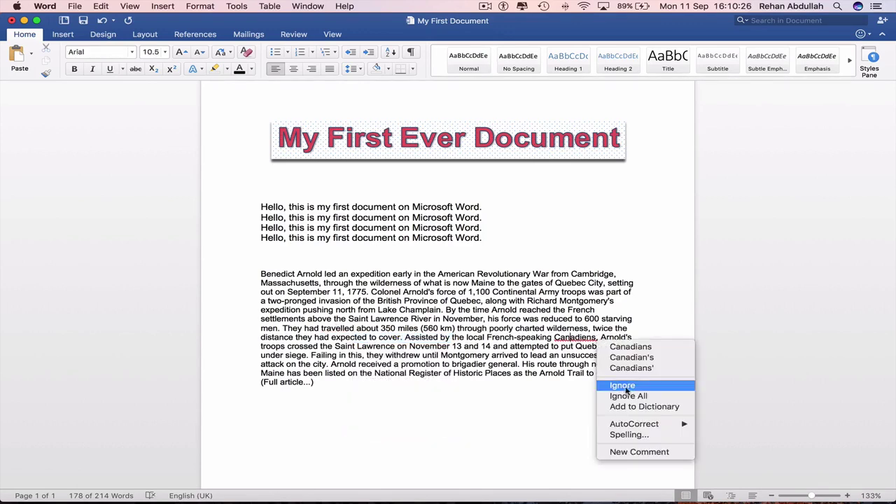
{"action": "left_click", "coordinate": [637, 406]}
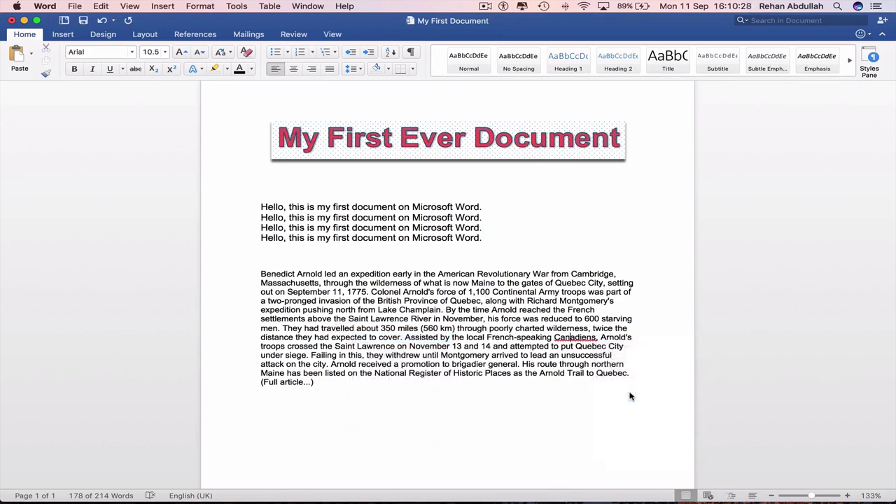
Delete "(Full article...)" at the paragraph's end and the four "Hello, this is my first document" lines with their surrounding blank lines.
{"action": "left_click_drag", "start_coordinate": [352, 386], "coordinate": [254, 386]}
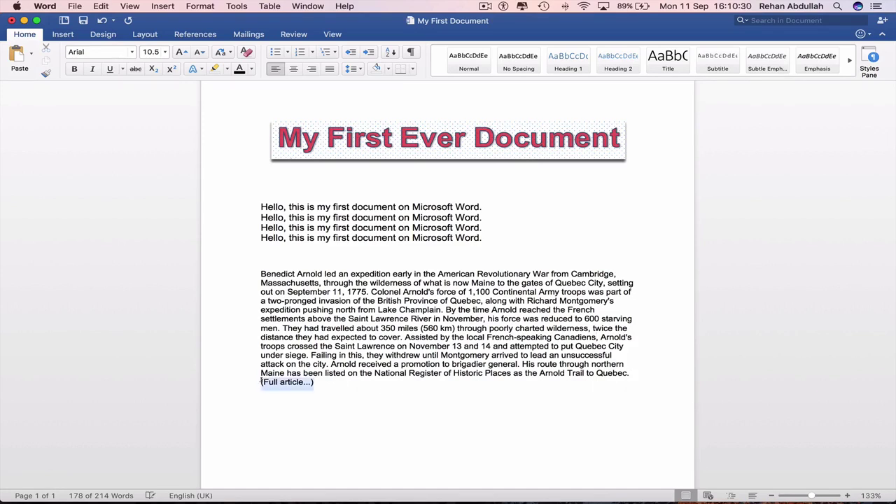
{"action": "key", "text": "BackSpace"}
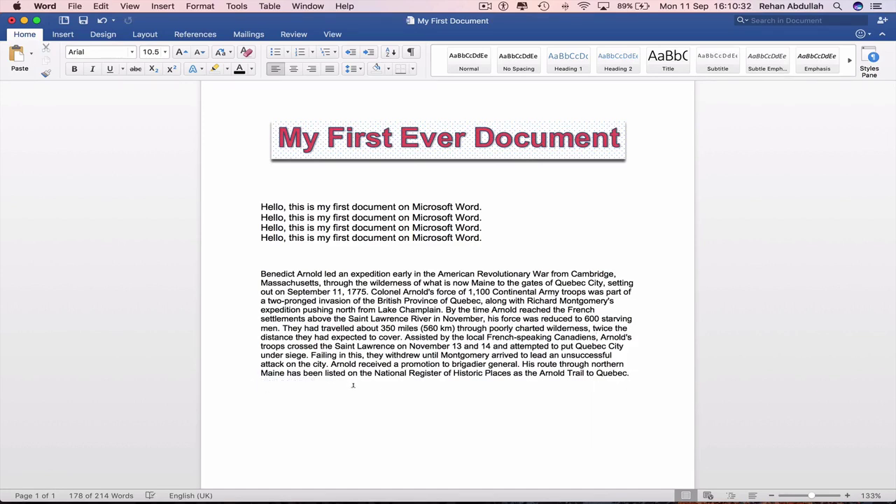
{"action": "left_click_drag", "start_coordinate": [490, 238], "coordinate": [238, 202]}
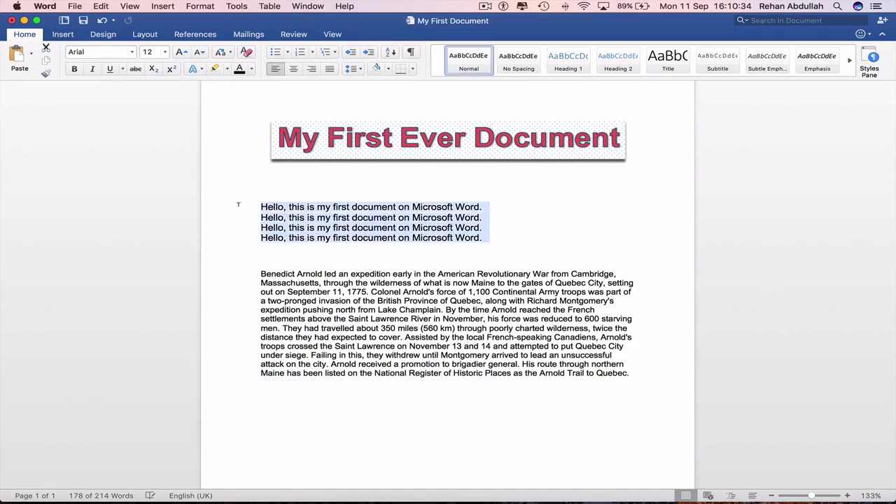
{"action": "key", "text": "BackSpace"}
{"action": "key", "text": "BackSpace"}
{"action": "key", "text": "BackSpace"}
{"action": "key", "text": "BackSpace"}
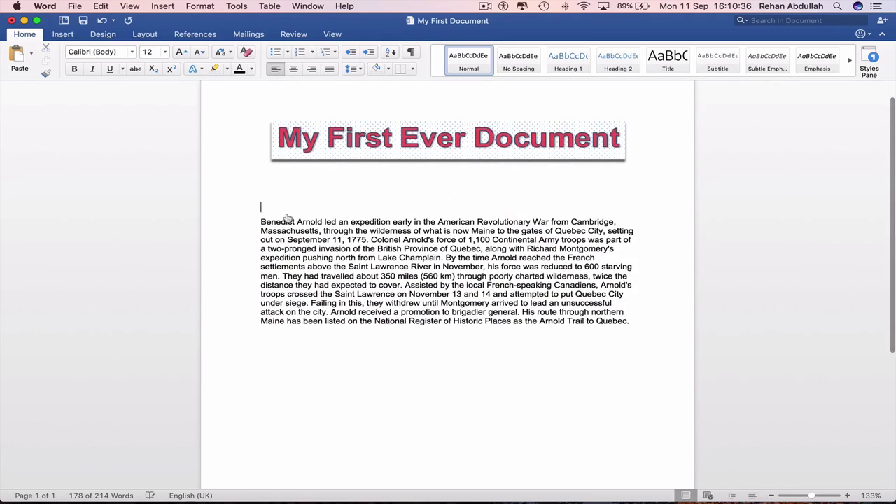
{"action": "key", "text": "BackSpace"}
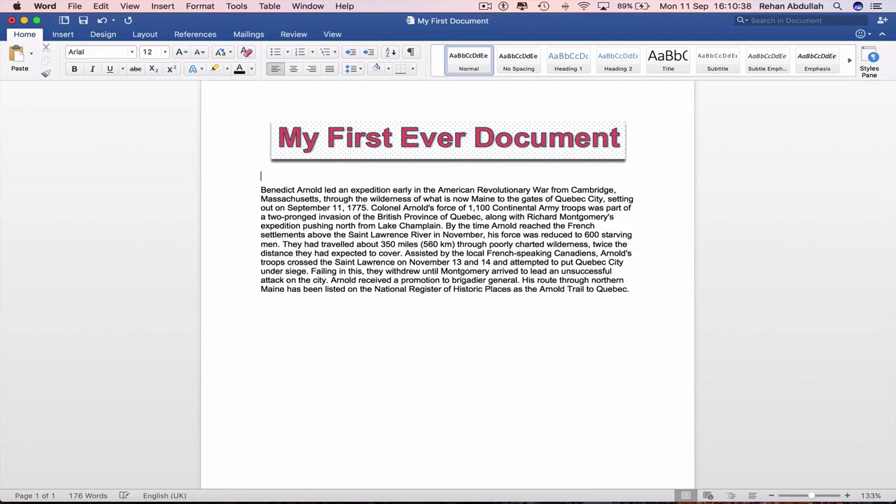
Cut the "My First Ever Document" WordArt title out of the document, pasting it back once and cutting it again.
{"action": "scroll", "coordinate": [394, 208], "scroll_direction": "up", "scroll_amount": 3}
{"action": "left_click", "coordinate": [396, 170]}
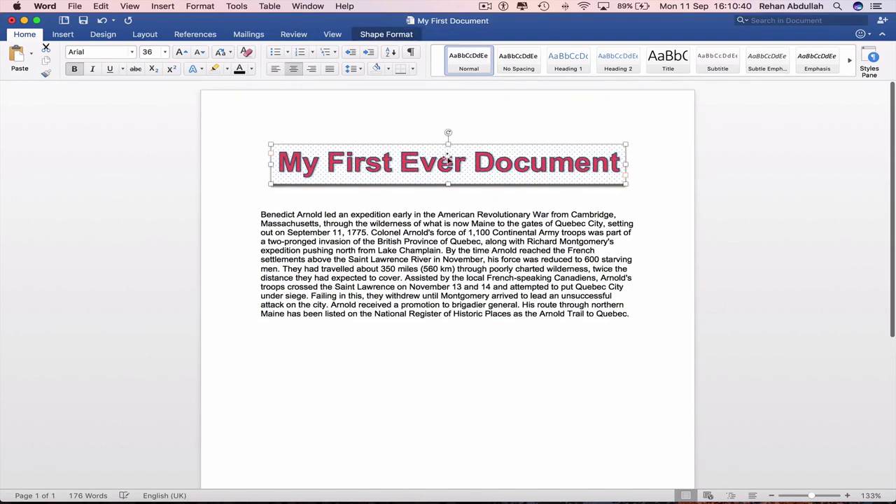
{"action": "left_click", "coordinate": [424, 145]}
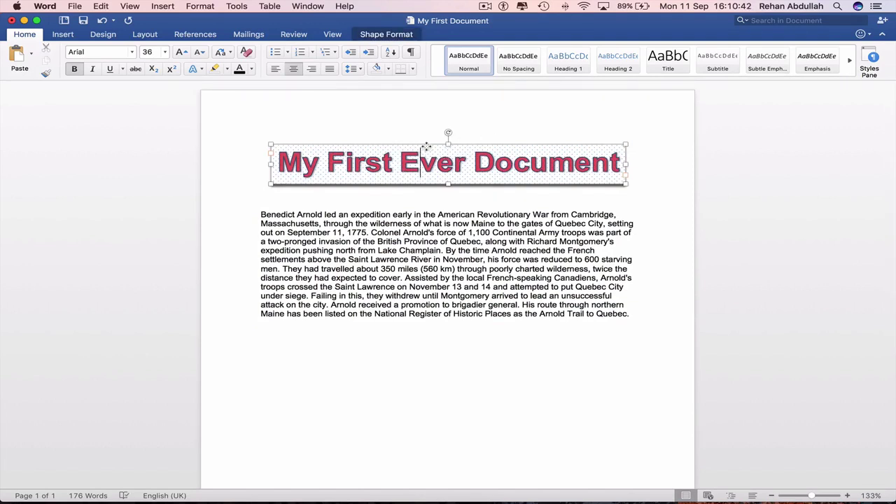
{"action": "right_click", "coordinate": [426, 146]}
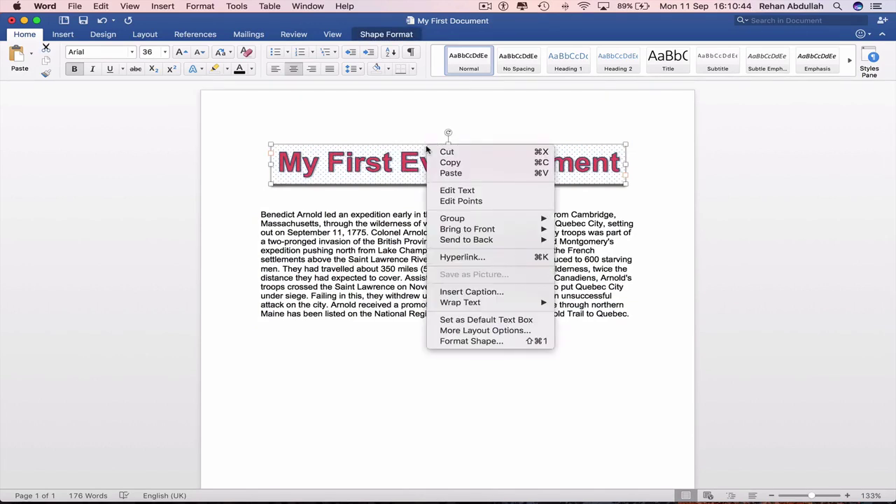
{"action": "left_click", "coordinate": [442, 152]}
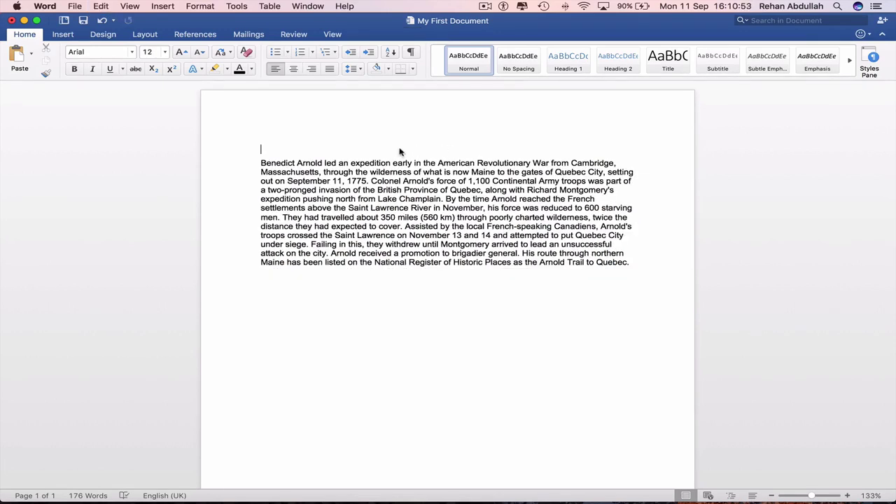
{"action": "key", "text": "super+v"}
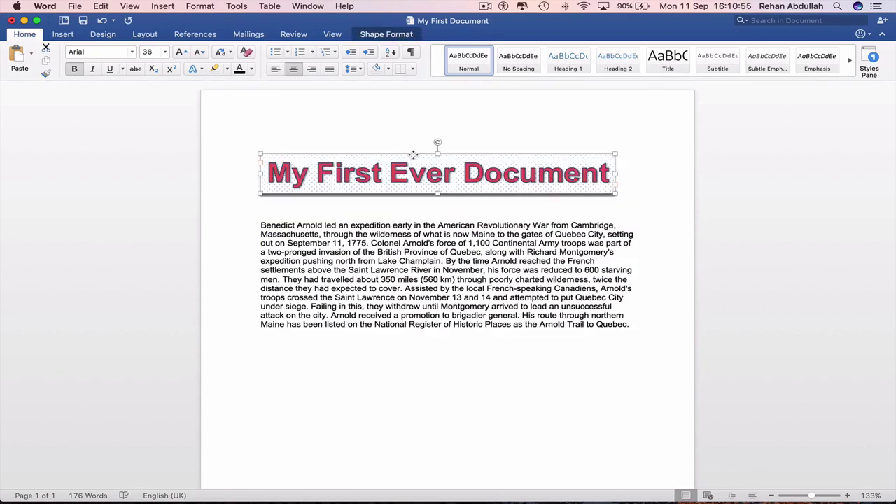
{"action": "key", "text": "super+x"}
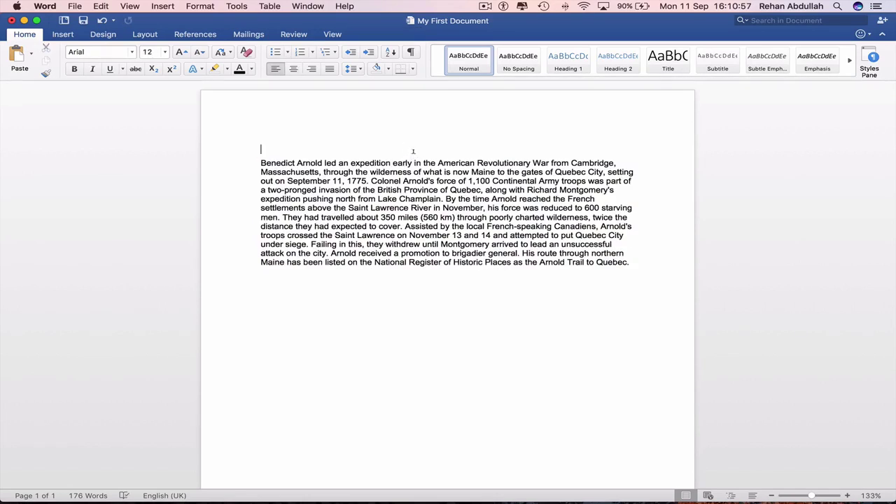
Enter the plain text title "My First Ever Word Document" above the paragraph, with blank lines separating the two.
{"action": "key", "text": "Return"}
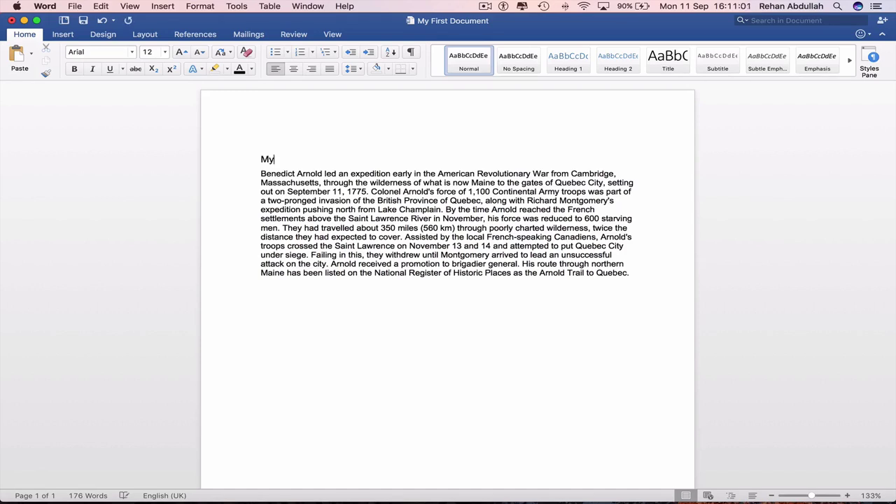
{"action": "key", "text": "Delete"}
{"action": "key", "text": "BackSpace"}
{"action": "type", "text": "r"}
{"action": "key", "text": "Return"}
{"action": "key", "text": "BackSpace"}
{"action": "key", "text": "BackSpace"}
{"action": "type", "text": "irst Ever Word Documen"}
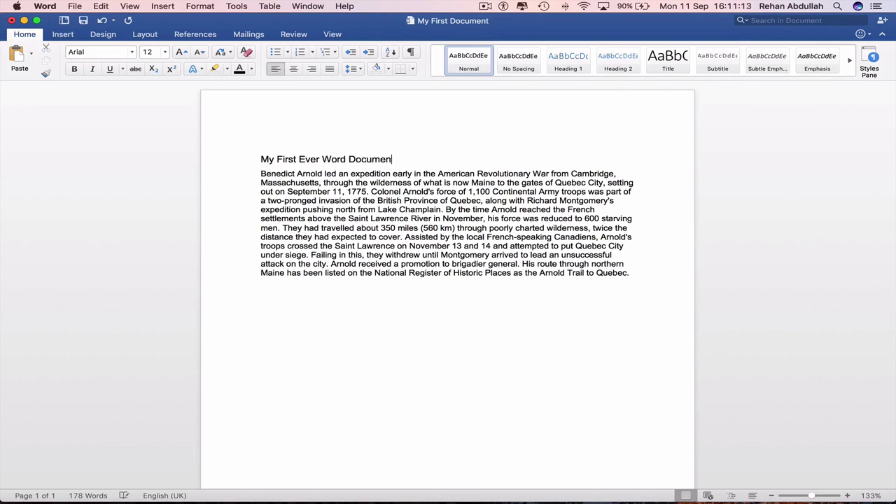
{"action": "type", "text": "t"}
{"action": "key", "text": "Return"}
{"action": "key", "text": "Return"}
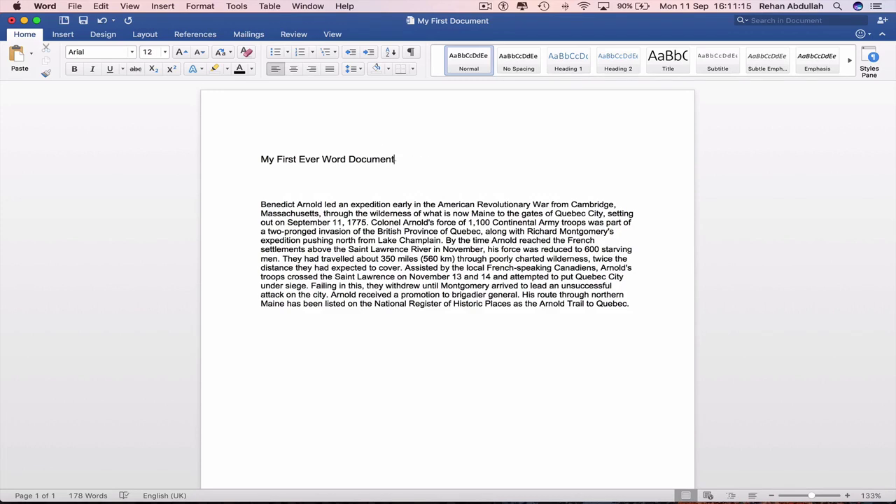
Select the new title line and enlarge its font size to 24.
{"action": "key", "text": "shift+Up"}
{"action": "left_click", "coordinate": [180, 53]}
{"action": "left_click", "coordinate": [181, 53]}
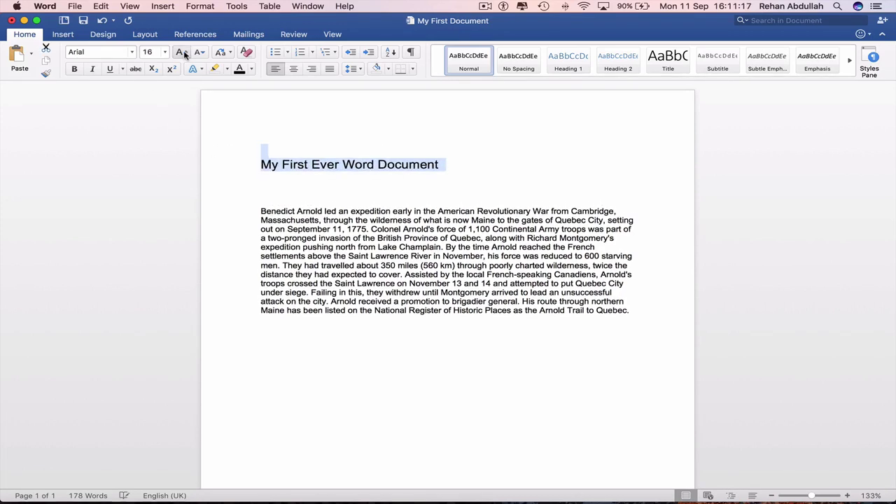
{"action": "left_click", "coordinate": [180, 53]}
{"action": "left_click", "coordinate": [181, 54]}
{"action": "left_click", "coordinate": [180, 53]}
{"action": "left_click", "coordinate": [180, 53]}
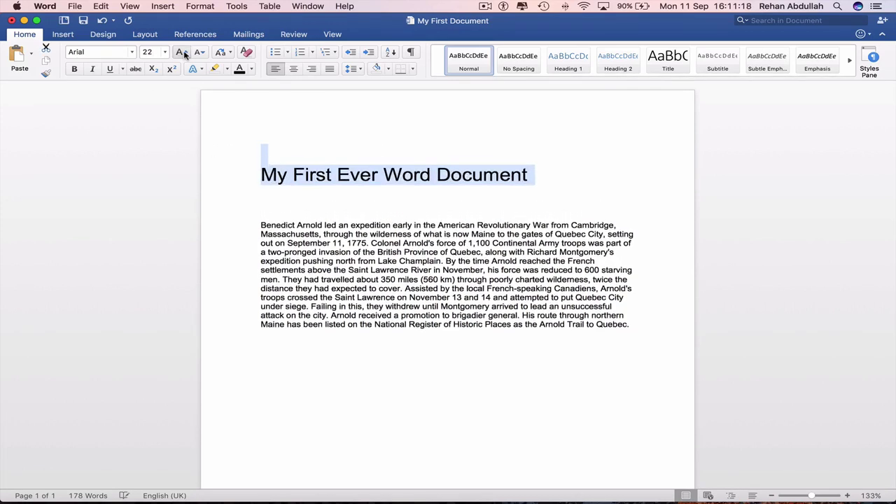
Make the title bold, centred and underlined, and remove one blank line below it.
{"action": "left_click", "coordinate": [74, 69]}
{"action": "left_click", "coordinate": [293, 68]}
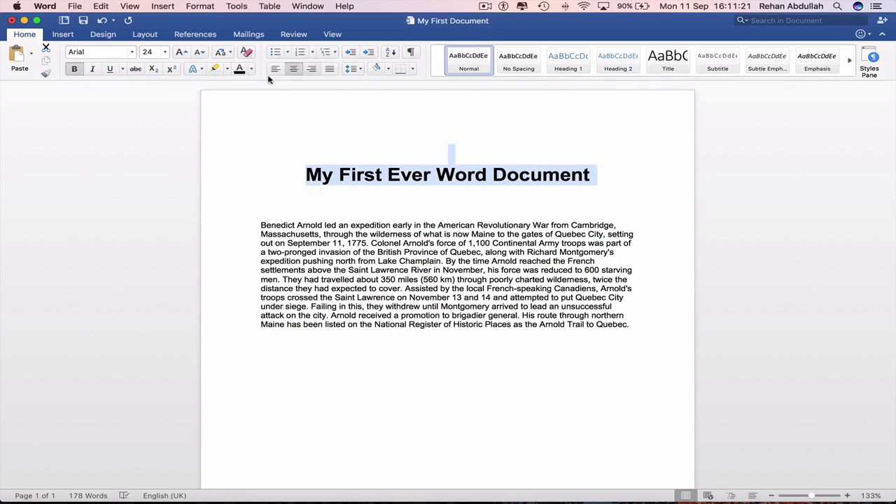
{"action": "left_click", "coordinate": [110, 69]}
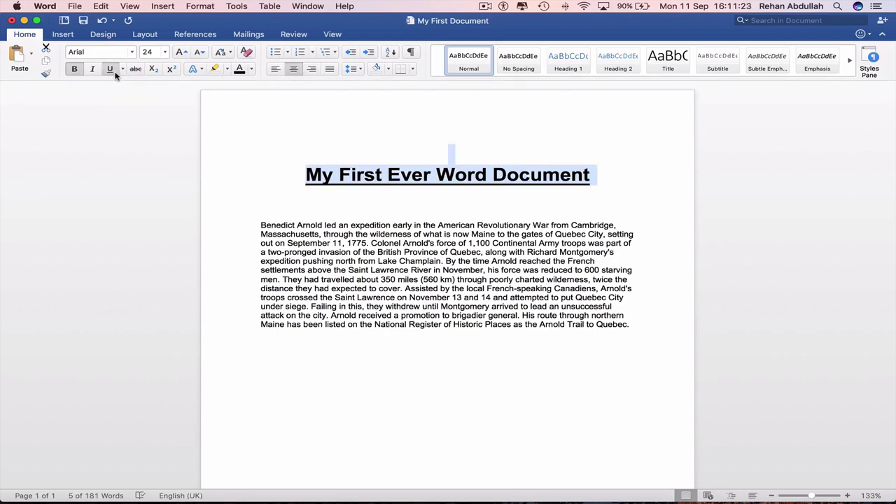
{"action": "left_click", "coordinate": [315, 206]}
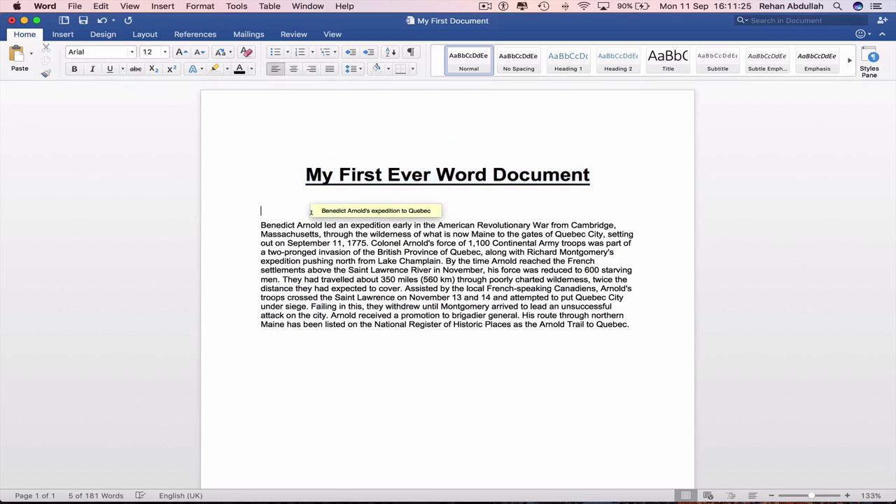
{"action": "key", "text": "BackSpace"}
Place the insertion point below the article paragraph, and search Google for "sky photo" in Safari.
{"action": "scroll", "coordinate": [392, 326], "scroll_direction": "down", "scroll_amount": 2}
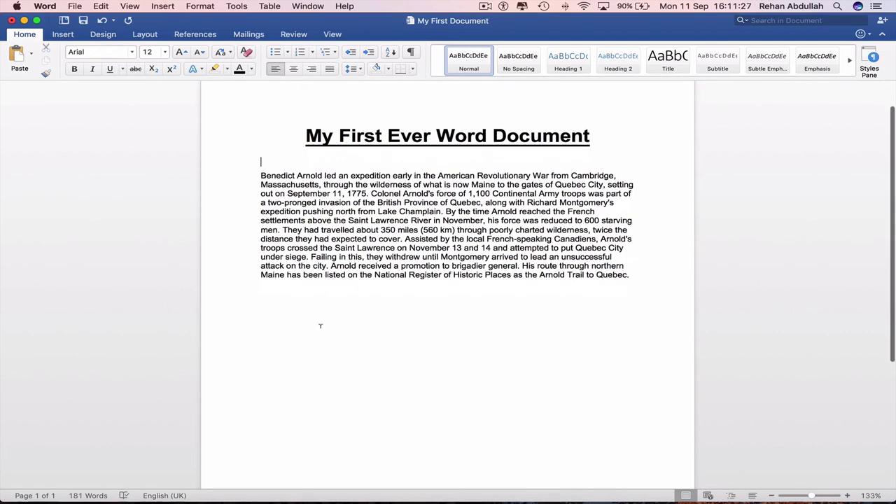
{"action": "double_click", "coordinate": [313, 301]}
{"action": "mouse_move", "coordinate": [216, 487]}
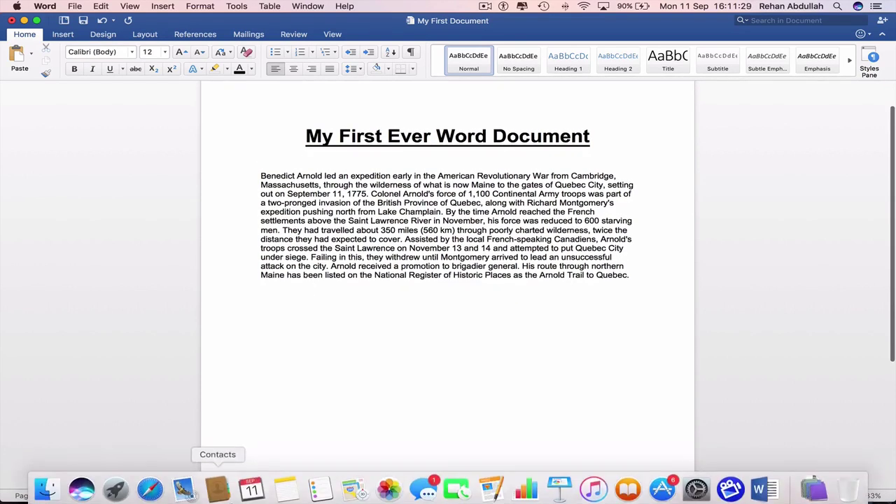
{"action": "left_click", "coordinate": [148, 490]}
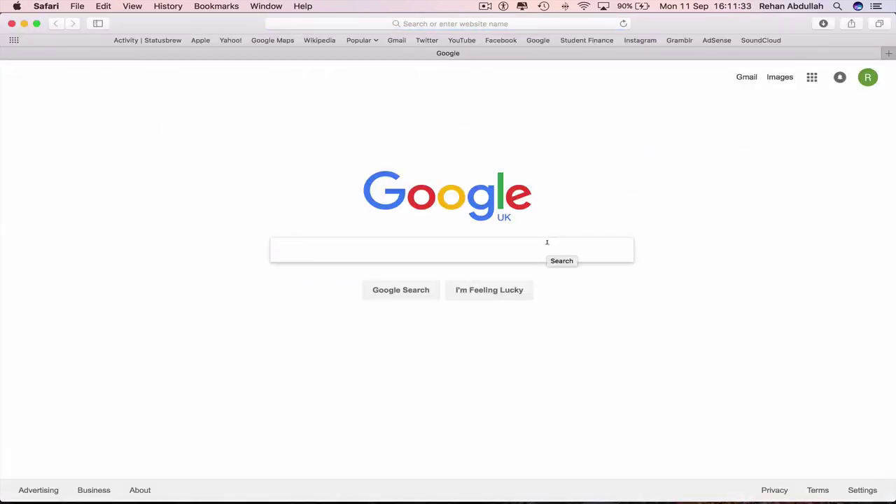
{"action": "type", "text": "sky pgo"}
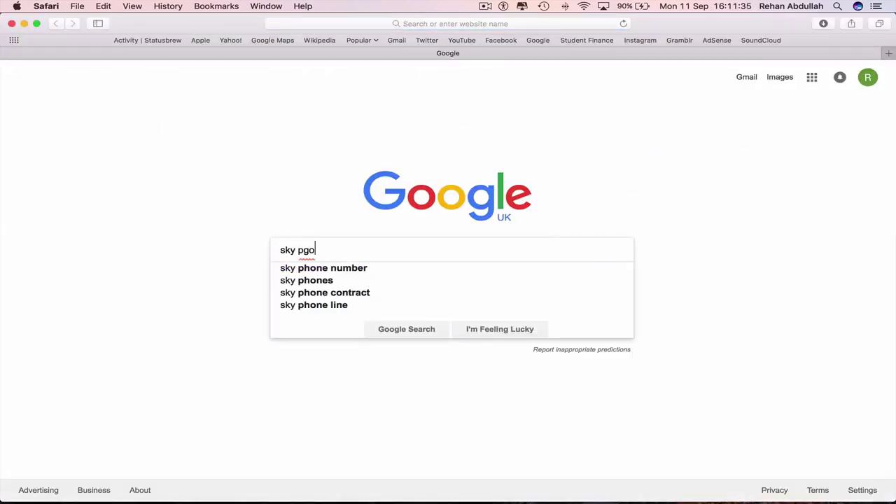
{"action": "key", "text": "BackSpace"}
{"action": "key", "text": "BackSpace"}
{"action": "type", "text": "hoto"}
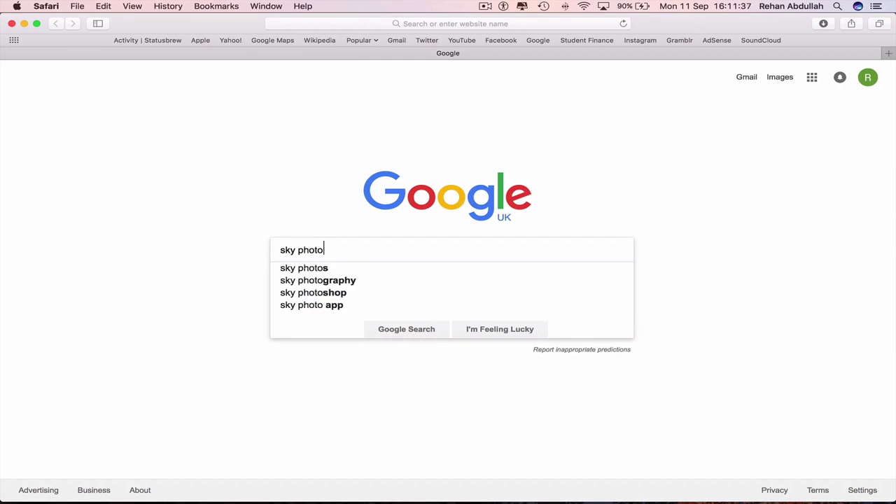
{"action": "key", "text": "Return"}
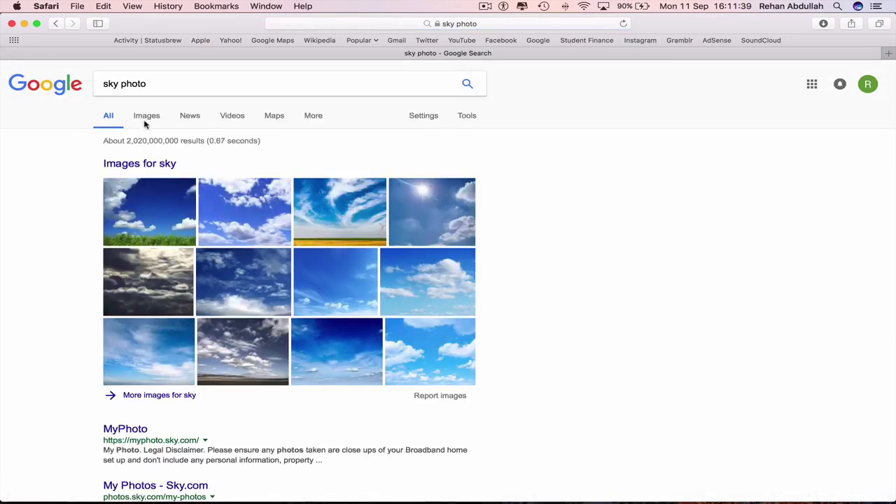
Save the first sky picture from the Google image results to the Desktop as sky.jpg, and quit Safari.
{"action": "left_click", "coordinate": [147, 117]}
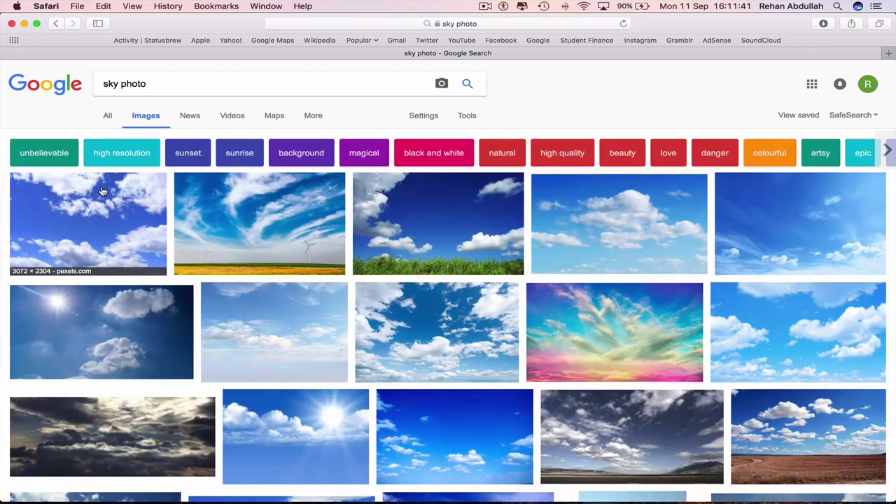
{"action": "left_click", "coordinate": [154, 222]}
{"action": "right_click", "coordinate": [273, 195]}
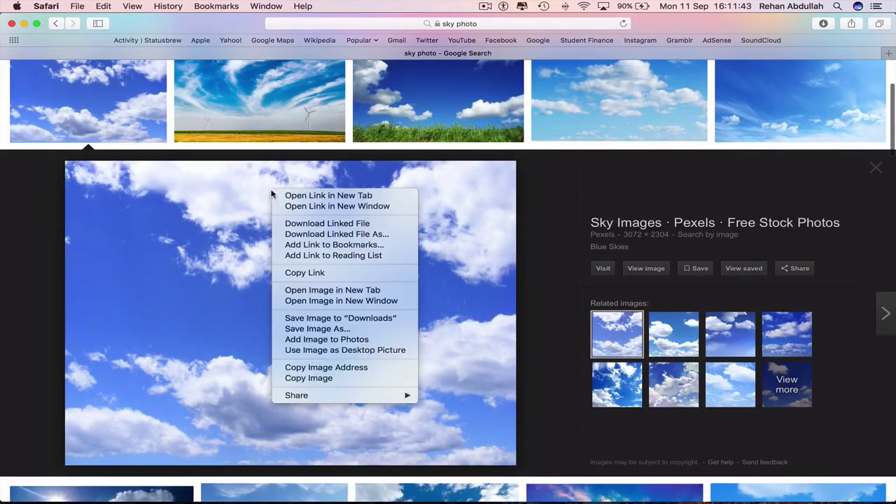
{"action": "left_click", "coordinate": [339, 329]}
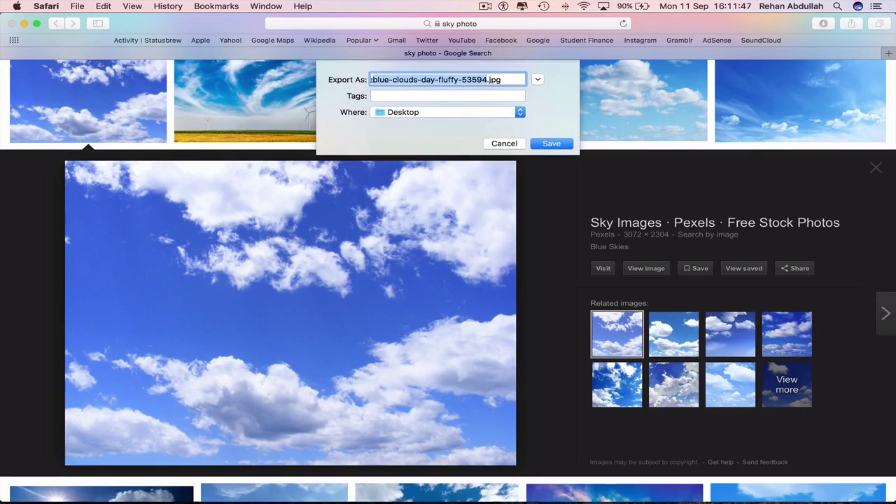
{"action": "type", "text": "sky"}
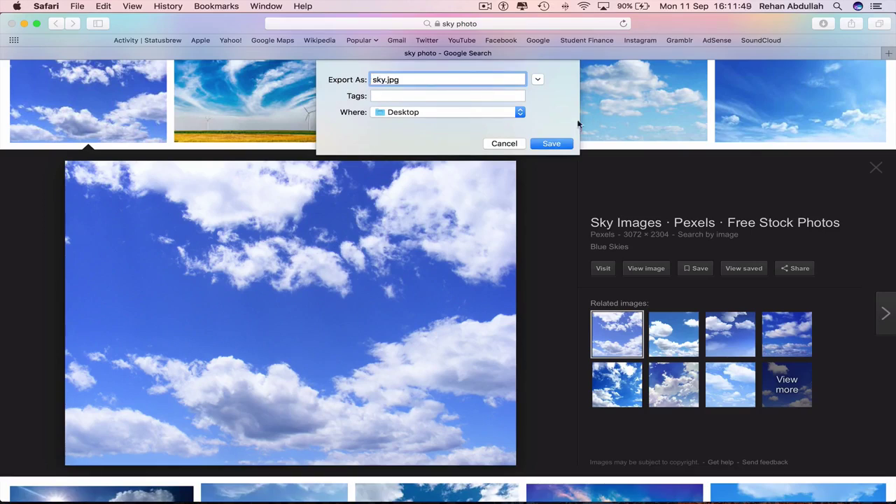
{"action": "left_click", "coordinate": [551, 143]}
{"action": "left_click", "coordinate": [46, 5]}
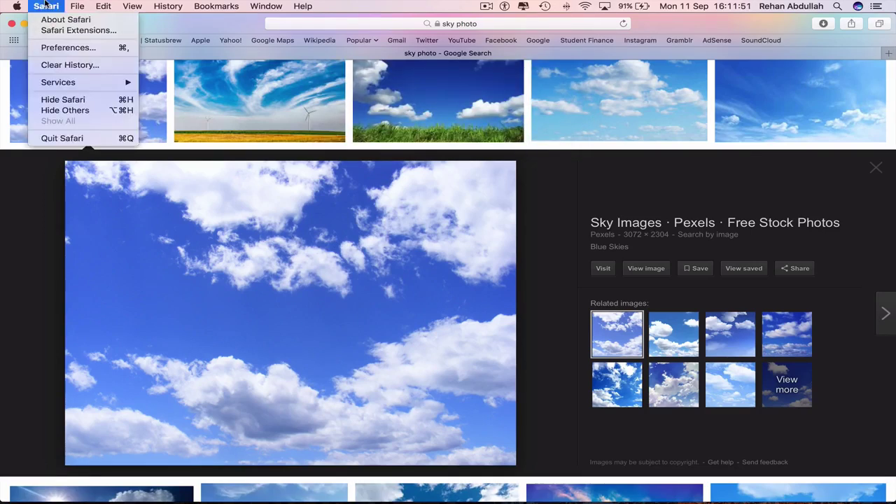
{"action": "left_click", "coordinate": [66, 138]}
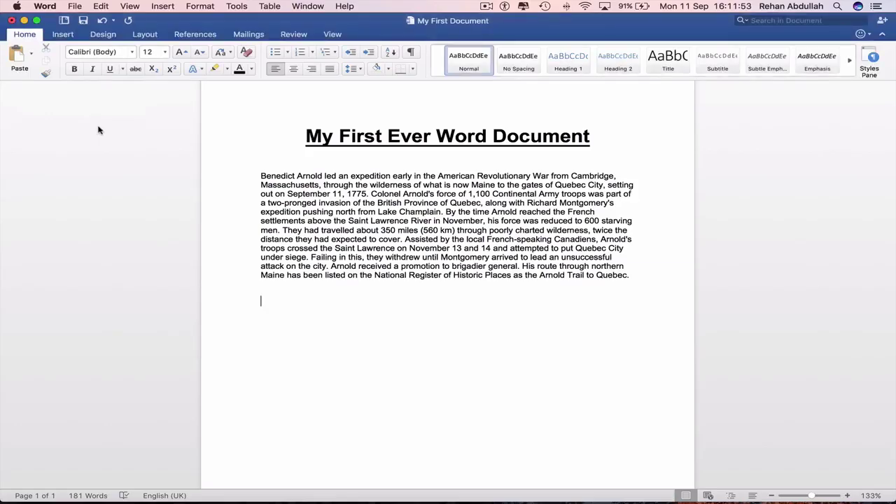
Insert sky.jpg from the Desktop below the article paragraph, narrowing the document window to reach the file and restoring its full width.
{"action": "left_click_drag", "start_coordinate": [893, 191], "coordinate": [590, 210]}
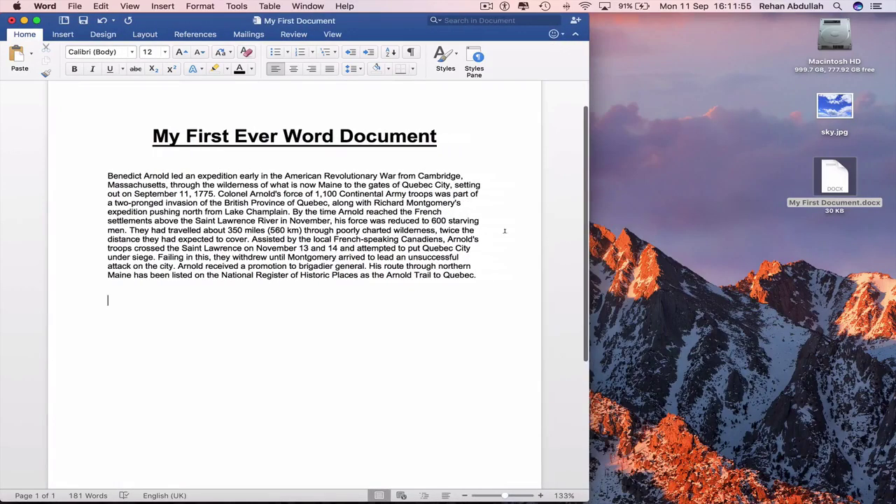
{"action": "scroll", "coordinate": [531, 227], "scroll_direction": "down", "scroll_amount": 1}
{"action": "left_click", "coordinate": [164, 6]}
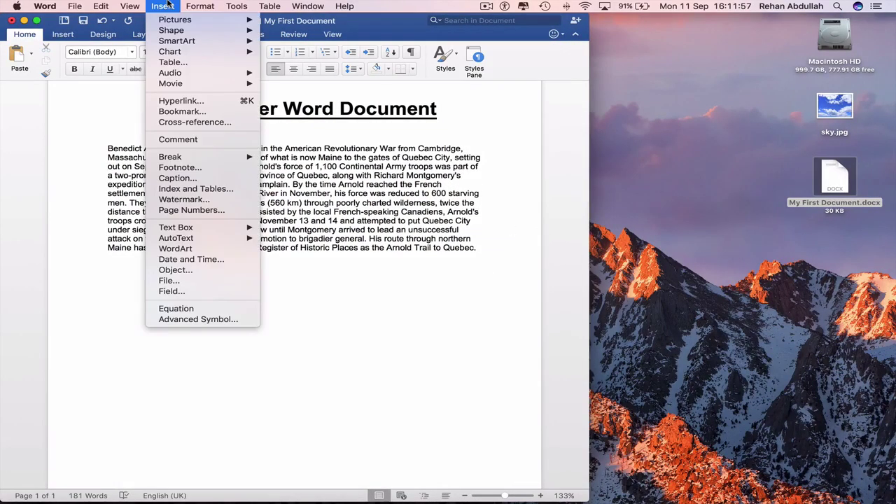
{"action": "key", "text": "Escape"}
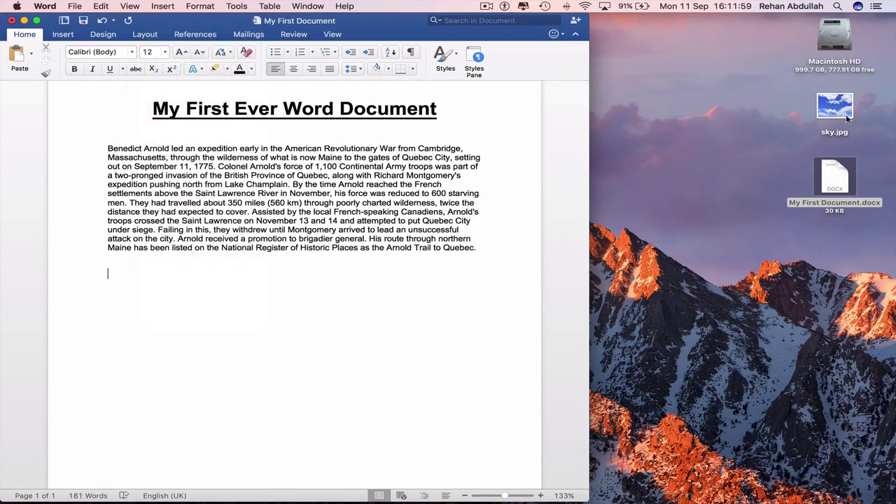
{"action": "left_click", "coordinate": [840, 105]}
{"action": "left_click_drag", "start_coordinate": [840, 105], "coordinate": [140, 294]}
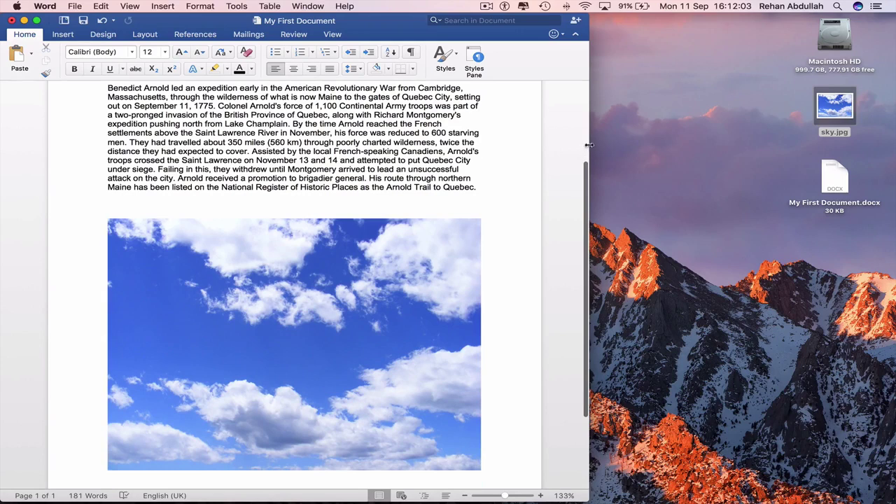
{"action": "left_click_drag", "start_coordinate": [589, 145], "coordinate": [893, 130]}
Open the sky picture's formatting options to examine the available effects, and close them again.
{"action": "left_click_drag", "start_coordinate": [811, 496], "coordinate": [804, 495]}
{"action": "left_click", "coordinate": [458, 328]}
{"action": "right_click", "coordinate": [456, 285]}
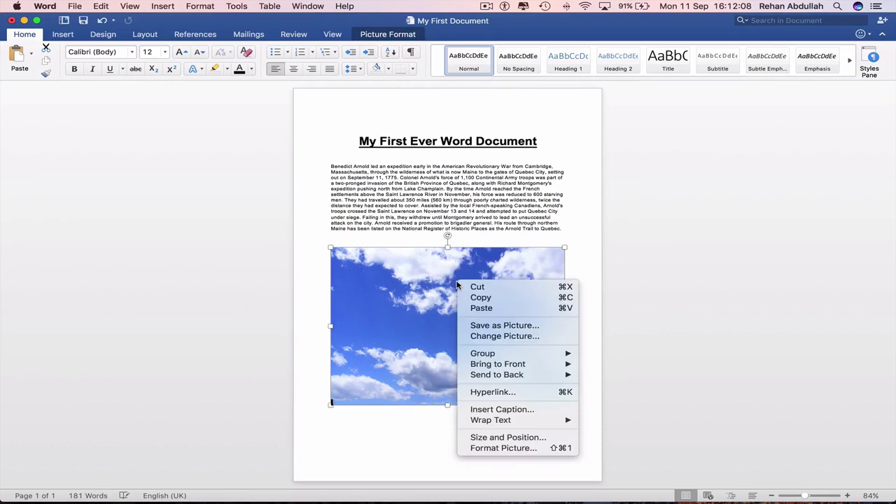
{"action": "left_click", "coordinate": [485, 448]}
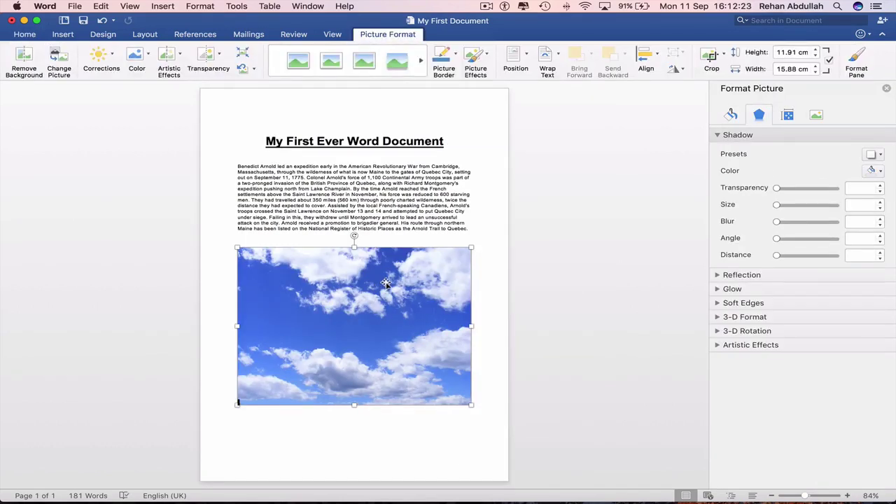
{"action": "left_click", "coordinate": [888, 90]}
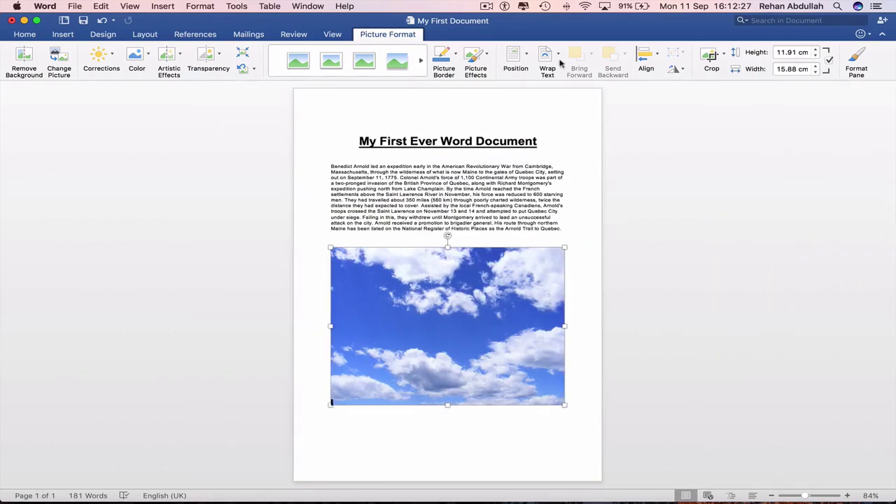
Set the sky picture's text wrapping to Tight, shrink it to about 6.77 by 9.03 cm, and move it to the right margin.
{"action": "left_click", "coordinate": [549, 56]}
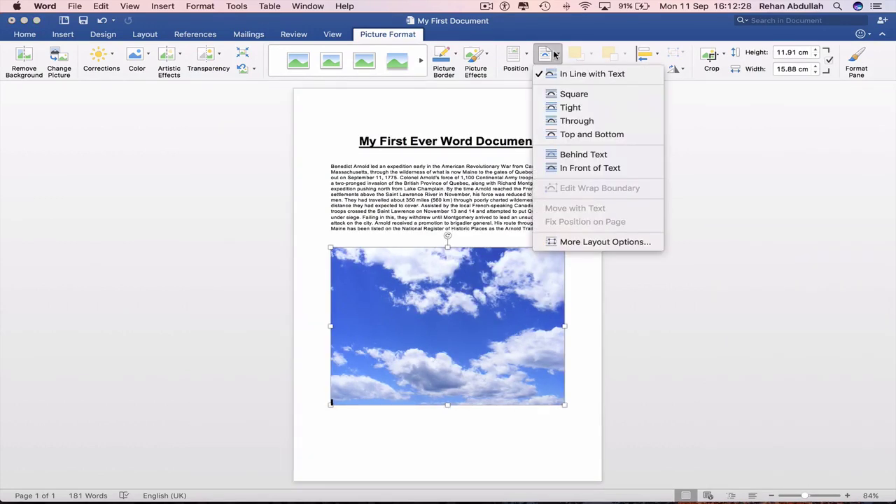
{"action": "left_click", "coordinate": [556, 96]}
{"action": "left_click", "coordinate": [549, 56]}
{"action": "left_click", "coordinate": [559, 108]}
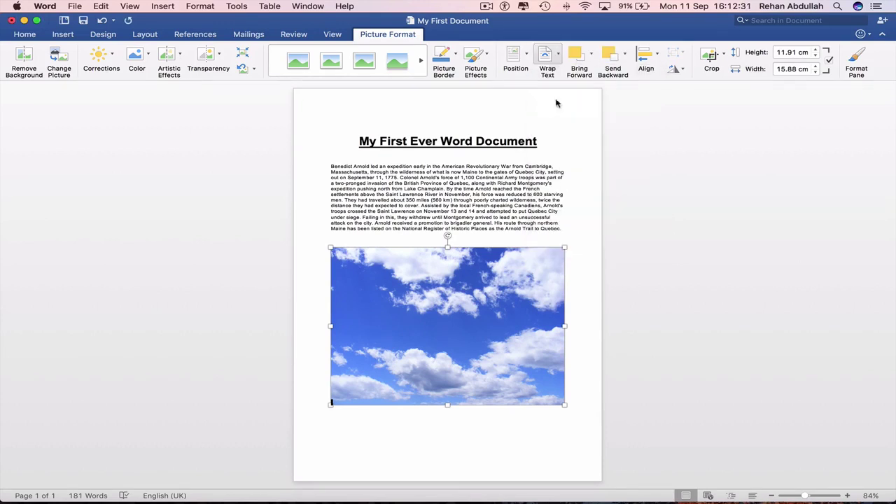
{"action": "left_click_drag", "start_coordinate": [565, 405], "coordinate": [464, 336]}
{"action": "left_click_drag", "start_coordinate": [426, 277], "coordinate": [516, 281]}
Paste a second copy of the sky picture, and shrink and arrange both pictures side by side below the paragraph.
{"action": "key", "text": "super+v"}
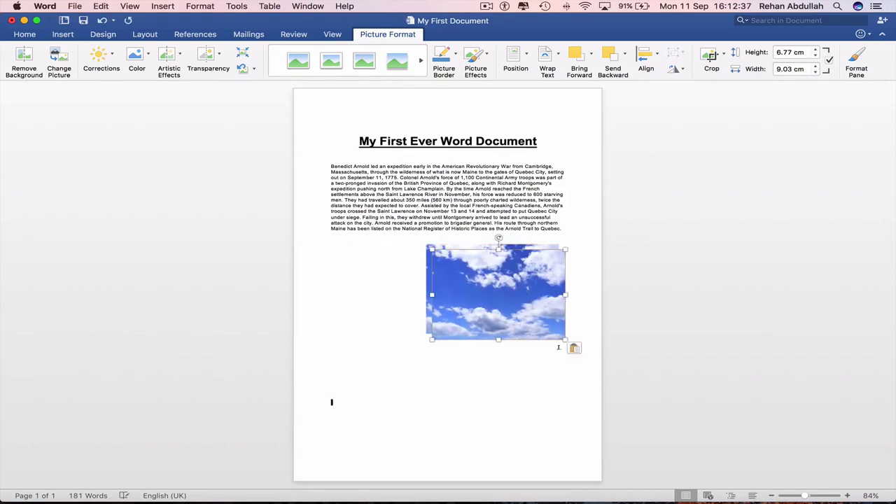
{"action": "left_click_drag", "start_coordinate": [564, 339], "coordinate": [363, 273]}
{"action": "left_click", "coordinate": [525, 285]}
{"action": "left_click_drag", "start_coordinate": [558, 336], "coordinate": [527, 315]}
{"action": "left_click_drag", "start_coordinate": [490, 294], "coordinate": [518, 299]}
{"action": "left_click", "coordinate": [373, 279]}
{"action": "left_click_drag", "start_coordinate": [389, 285], "coordinate": [430, 312]}
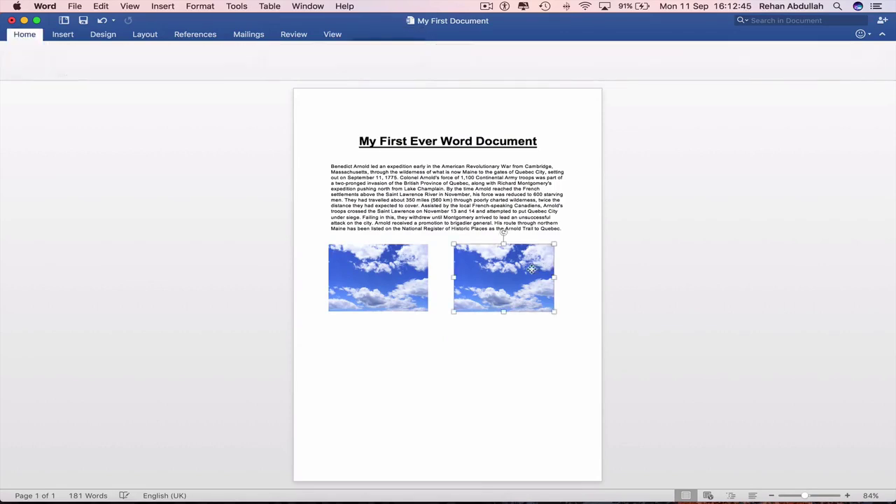
{"action": "left_click_drag", "start_coordinate": [533, 268], "coordinate": [518, 267]}
{"action": "left_click", "coordinate": [513, 347]}
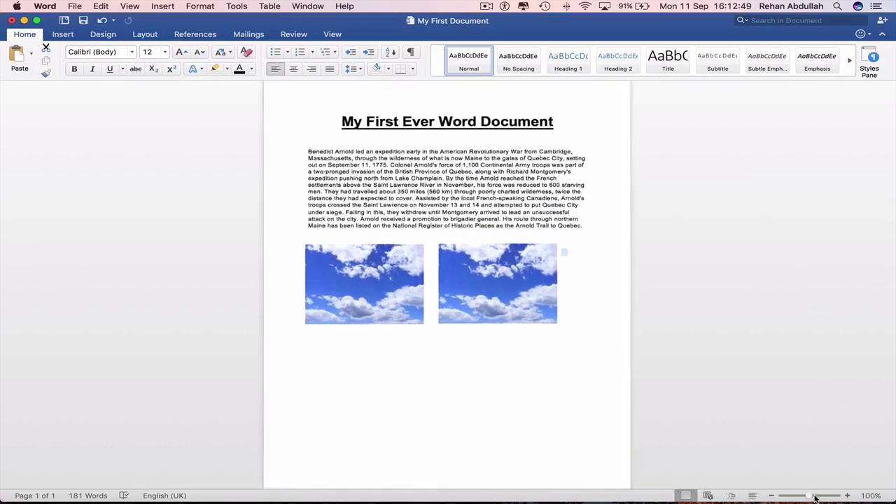
{"action": "left_click_drag", "start_coordinate": [808, 497], "coordinate": [817, 497]}
{"action": "left_click_drag", "start_coordinate": [539, 363], "coordinate": [537, 358]}
{"action": "left_click", "coordinate": [528, 441]}
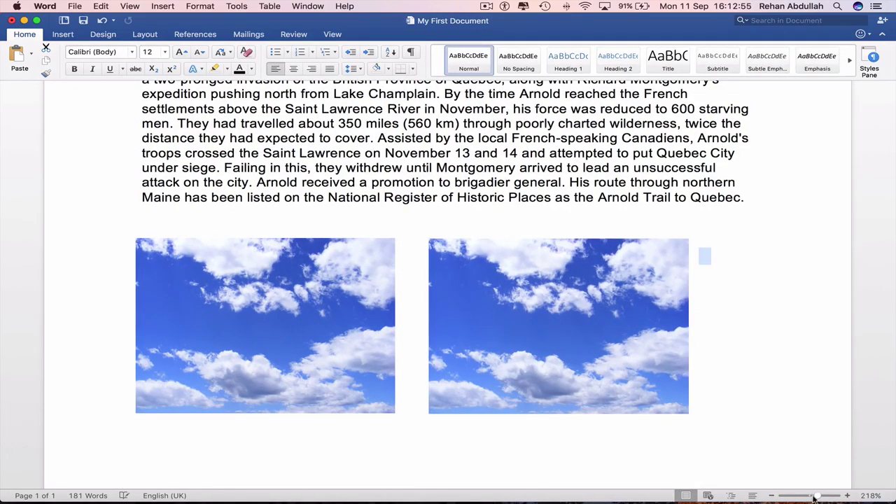
{"action": "left_click_drag", "start_coordinate": [816, 497], "coordinate": [806, 497]}
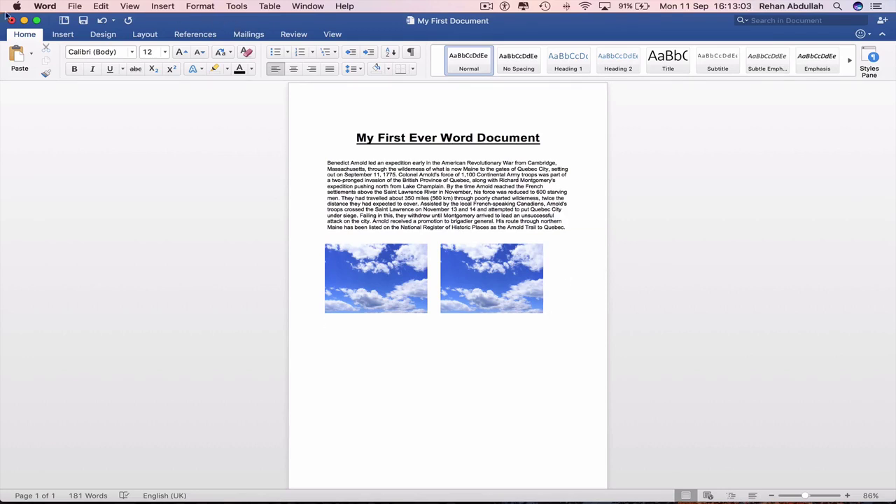
Insert a table of two columns and two rows below the pictures, and heighten both rows with an extra blank line.
{"action": "left_click", "coordinate": [63, 34]}
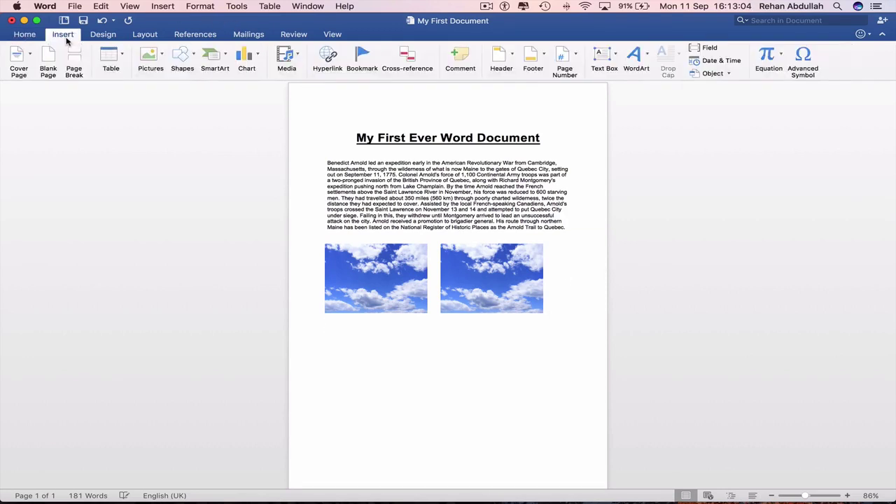
{"action": "left_click", "coordinate": [112, 50]}
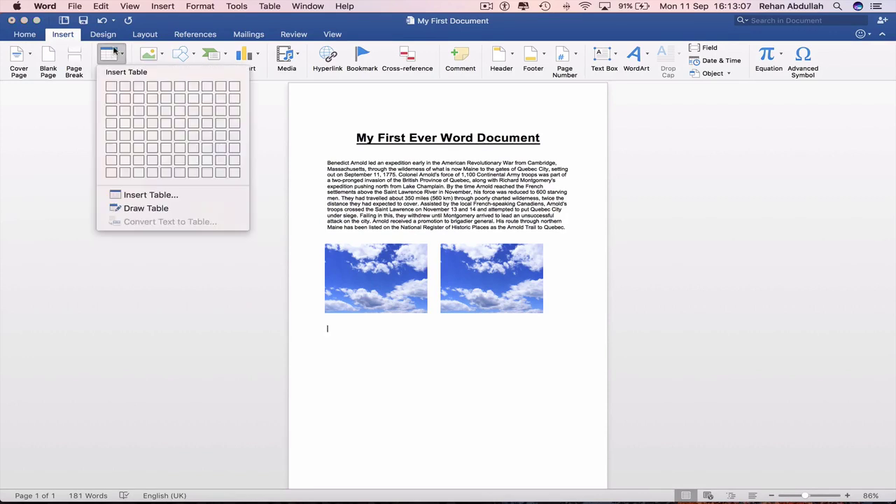
{"action": "left_click", "coordinate": [126, 105]}
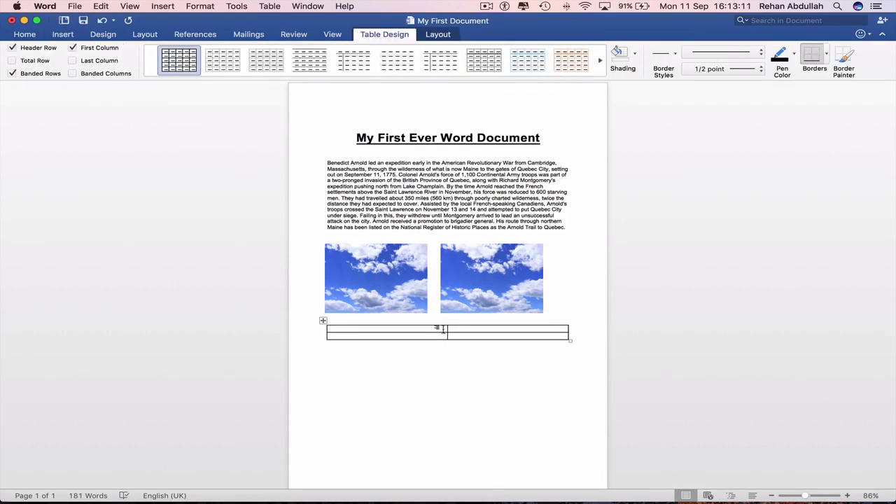
{"action": "key", "text": "Return"}
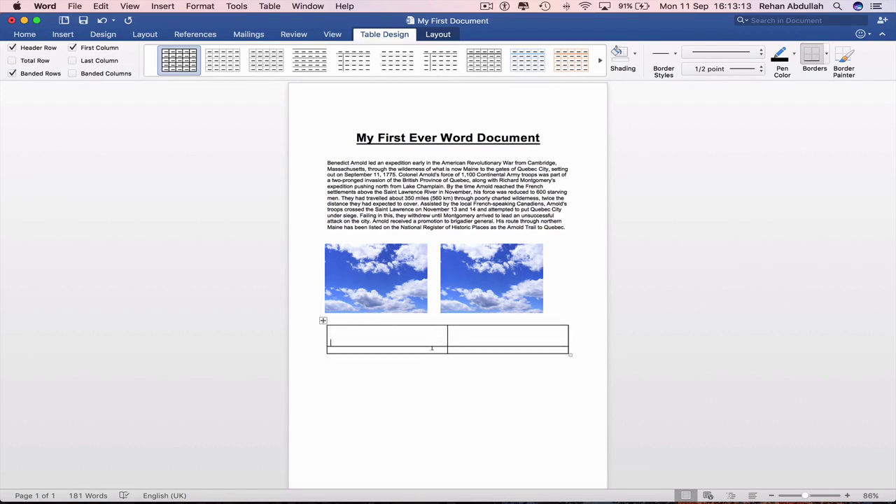
{"action": "left_click_drag", "start_coordinate": [432, 350], "coordinate": [392, 334]}
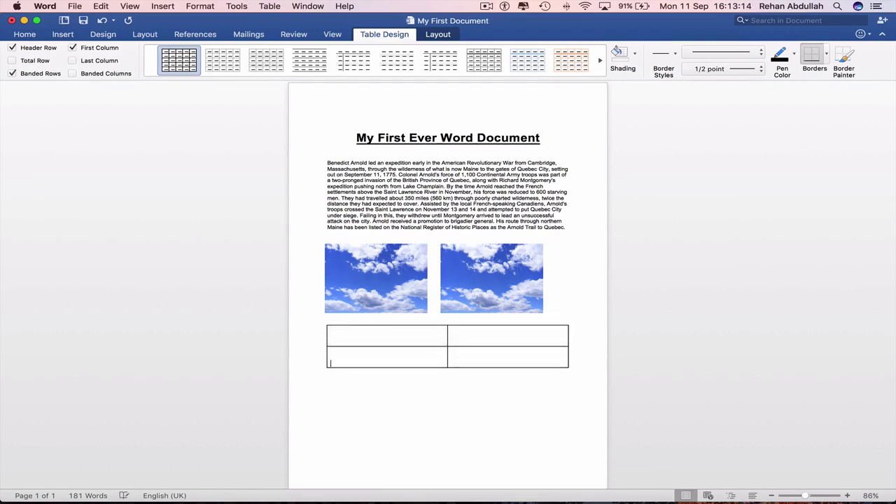
Try switching off All Borders for the table's first column, and undo the border change.
{"action": "left_click", "coordinate": [826, 54]}
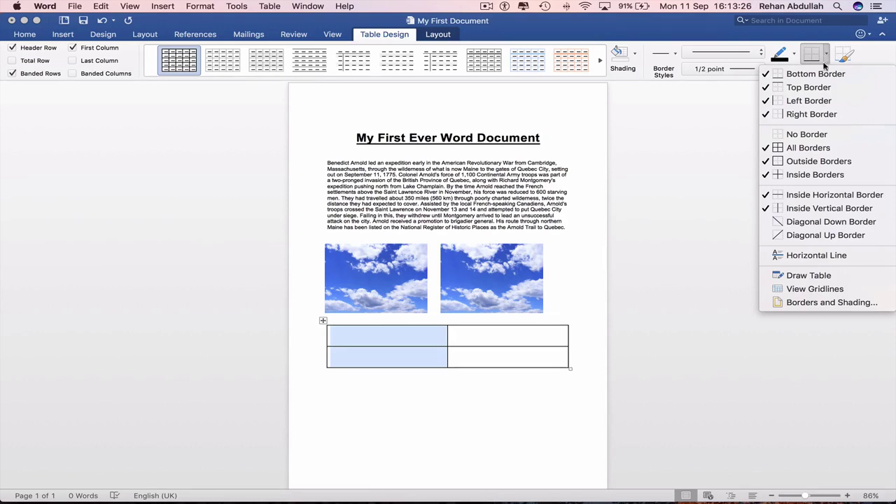
{"action": "left_click", "coordinate": [791, 148]}
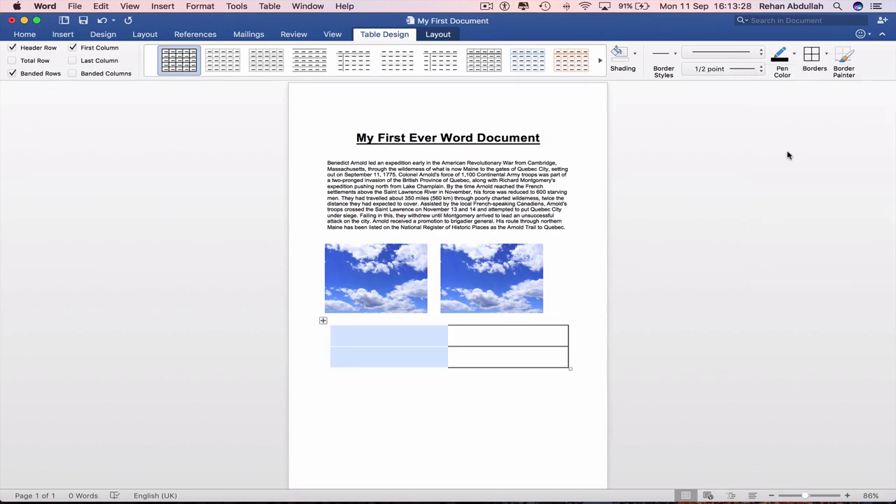
{"action": "key", "text": "super+z"}
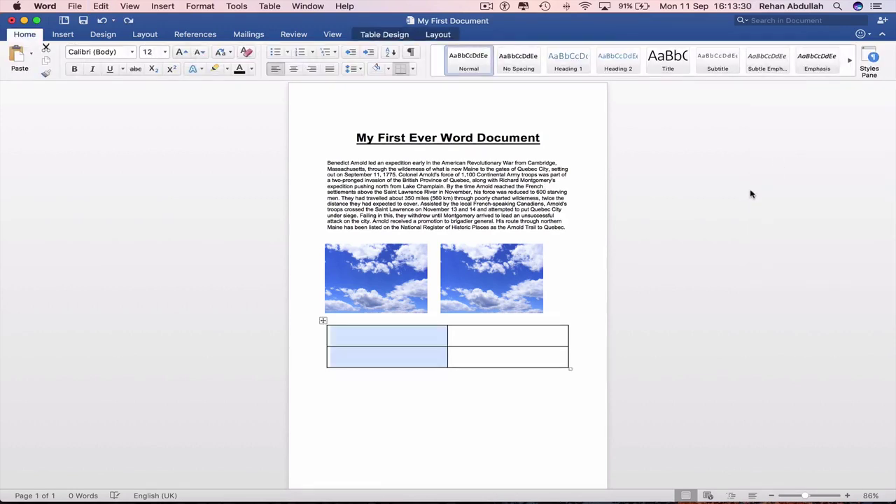
Enter a Name row with the person's full name and an Age row with 23, narrowing both table columns to fit.
{"action": "left_click", "coordinate": [371, 340]}
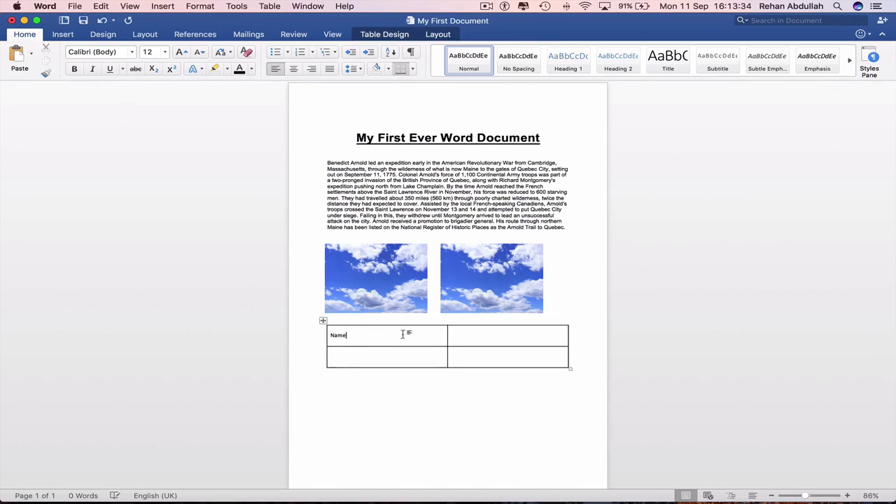
{"action": "left_click_drag", "start_coordinate": [447, 334], "coordinate": [367, 339]}
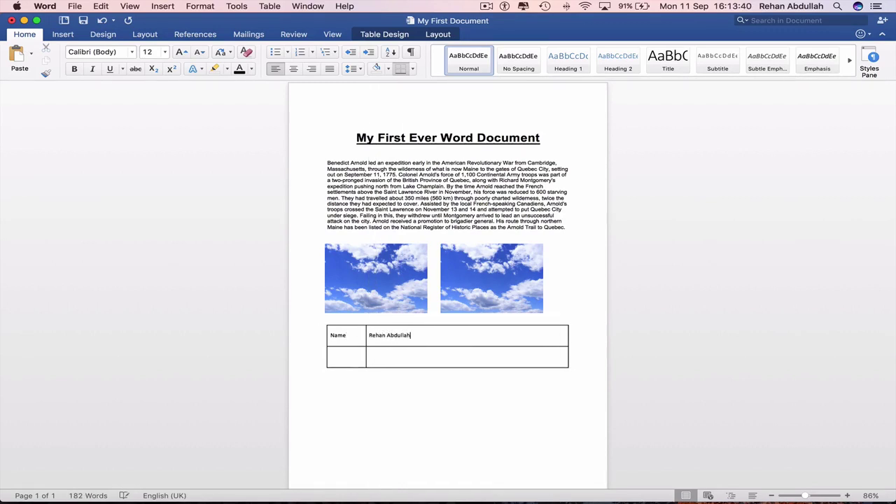
{"action": "scroll", "coordinate": [357, 324], "scroll_direction": "up", "scroll_amount": 1}
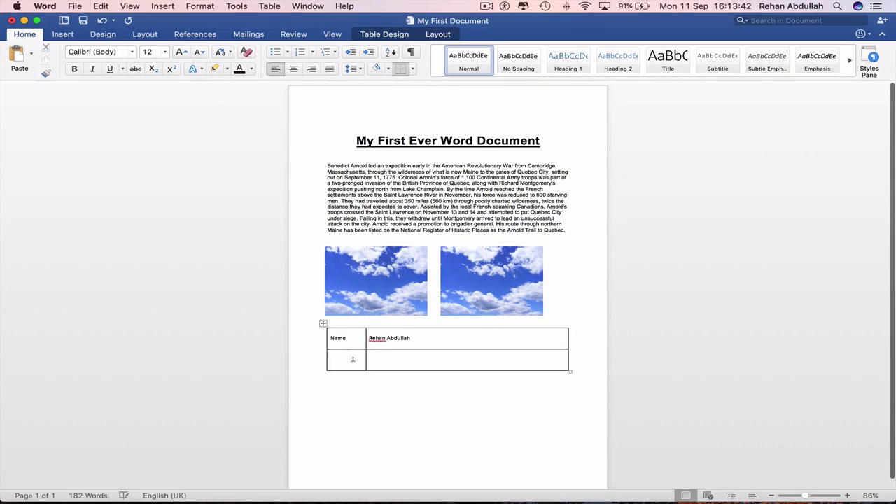
{"action": "left_click", "coordinate": [353, 359]}
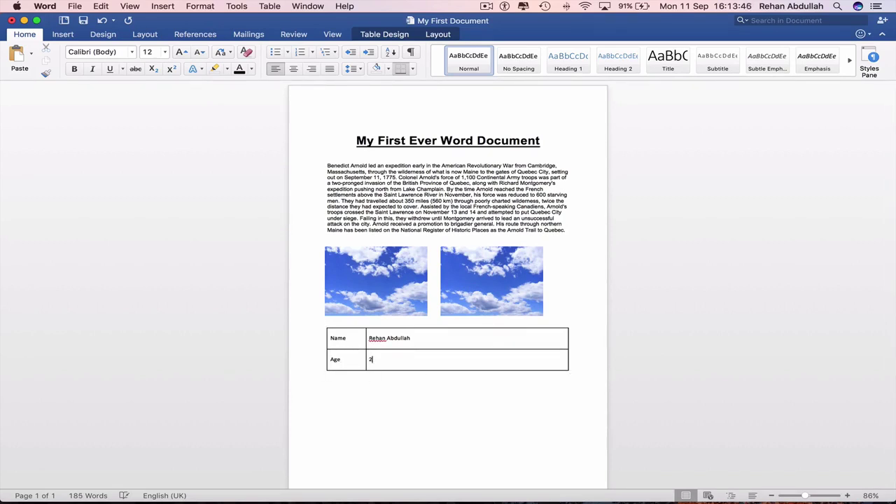
{"action": "left_click_drag", "start_coordinate": [568, 341], "coordinate": [426, 348]}
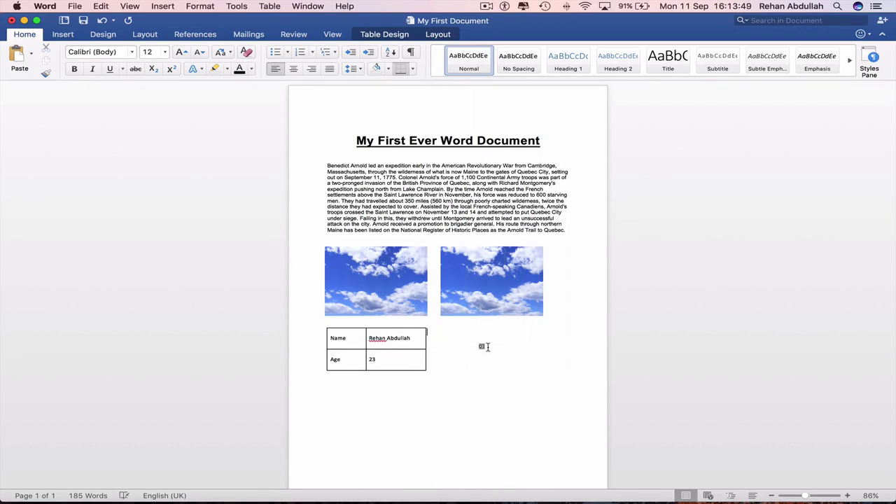
Draw a rectangle about 6.35 cm wide and 4.78 cm high beside the table, below the second sky picture.
{"action": "left_click", "coordinate": [476, 386]}
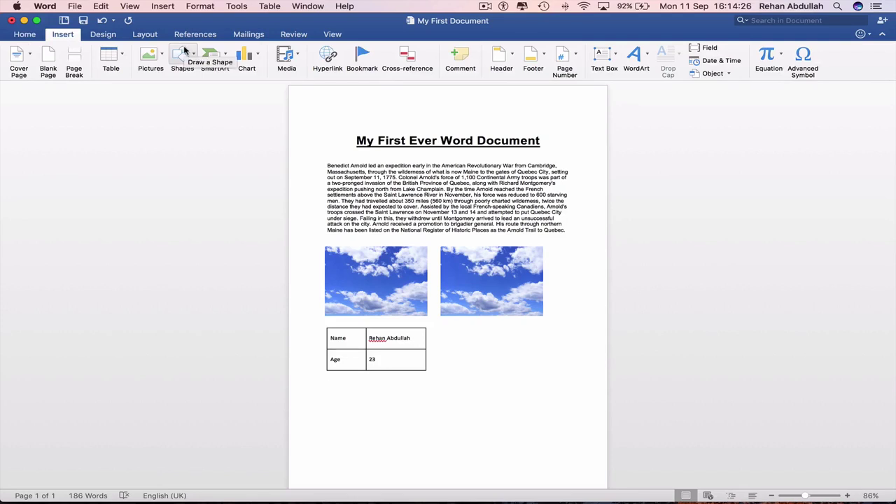
{"action": "left_click", "coordinate": [180, 54]}
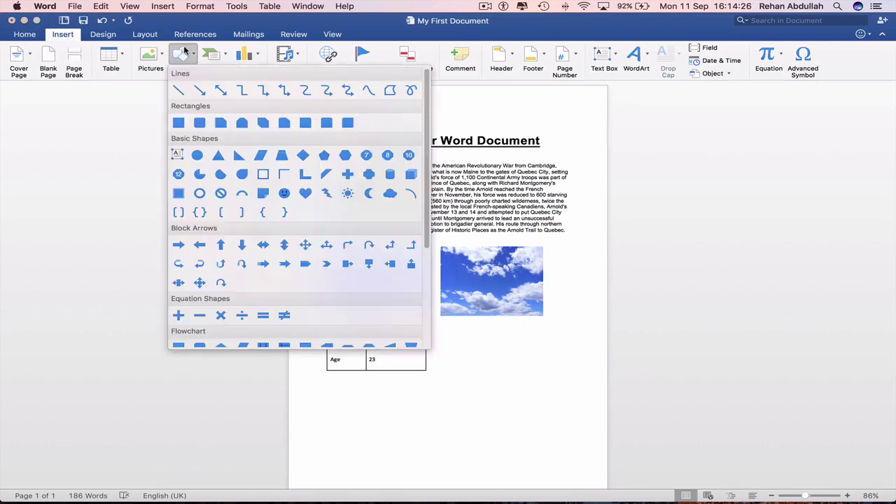
{"action": "left_click", "coordinate": [178, 122]}
{"action": "left_click_drag", "start_coordinate": [450, 328], "coordinate": [547, 393]}
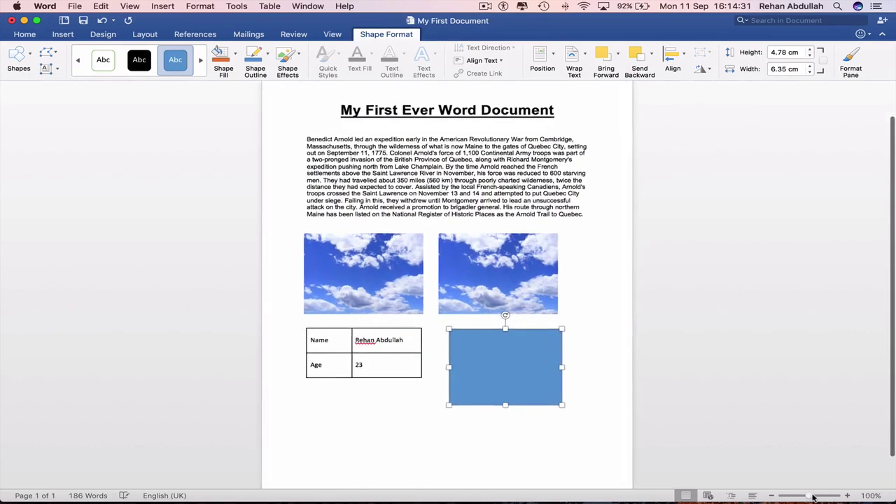
Change the rectangle's solid fill to a near-black theme color.
{"action": "left_click_drag", "start_coordinate": [808, 497], "coordinate": [815, 496]}
{"action": "left_click", "coordinate": [680, 303]}
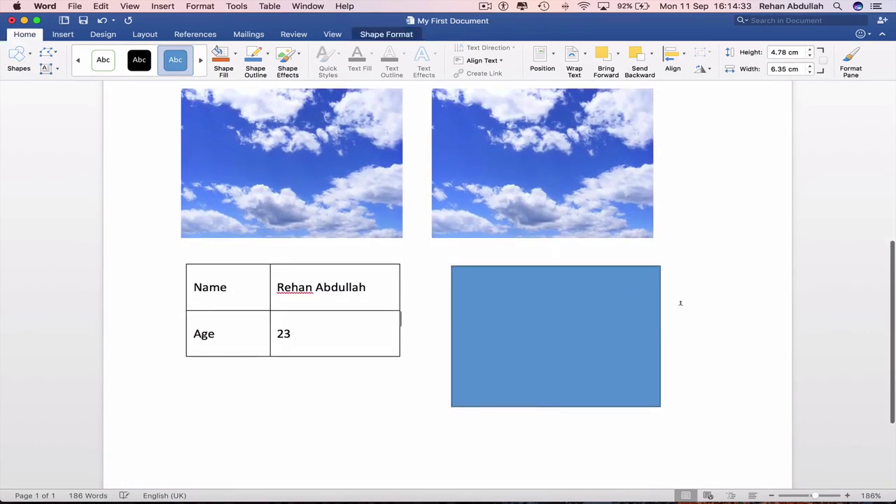
{"action": "double_click", "coordinate": [594, 274]}
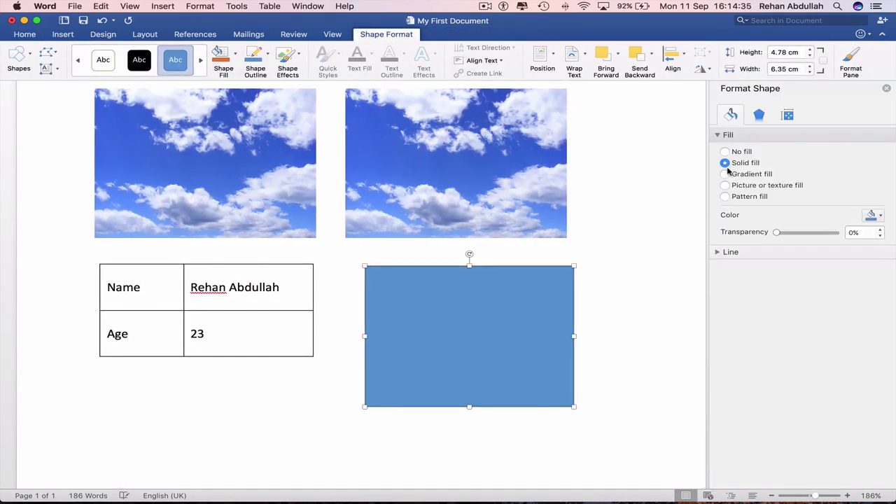
{"action": "left_click", "coordinate": [880, 216]}
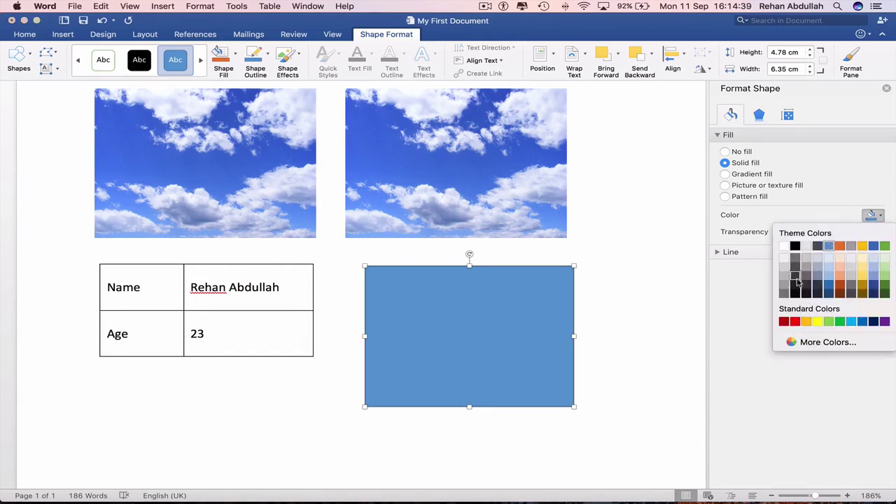
{"action": "left_click", "coordinate": [796, 283]}
{"action": "left_click", "coordinate": [574, 194]}
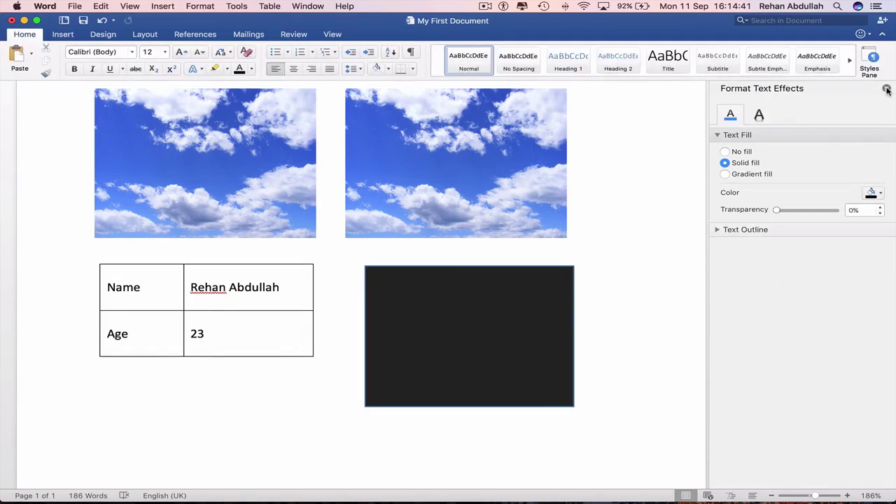
{"action": "left_click", "coordinate": [887, 88]}
Insert the built-in Austin cover page in front of the document.
{"action": "left_click", "coordinate": [805, 497]}
{"action": "left_click", "coordinate": [62, 36]}
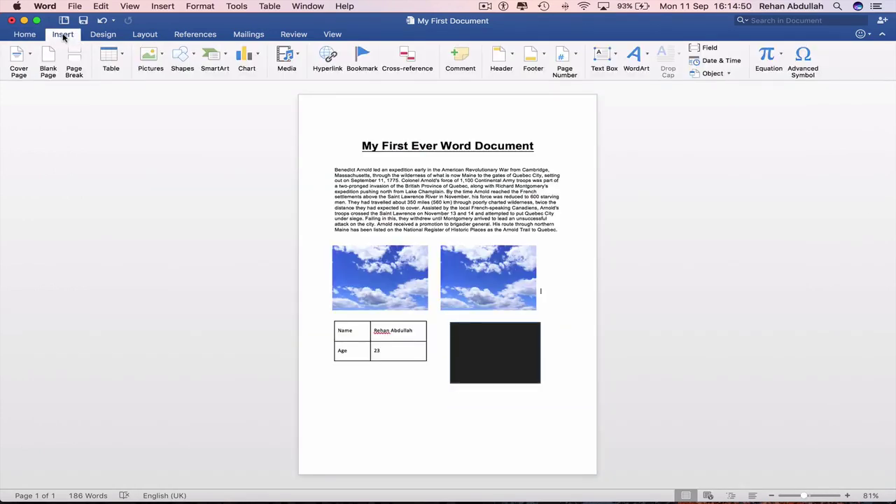
{"action": "left_click", "coordinate": [19, 59]}
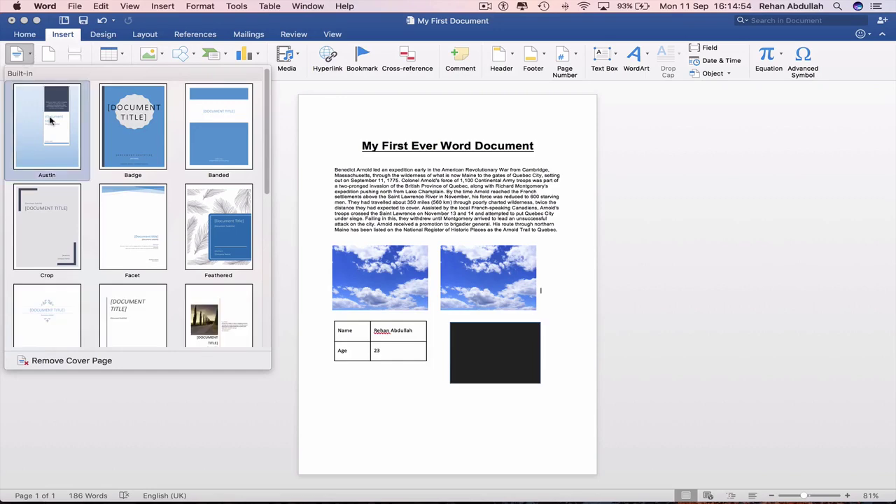
{"action": "left_click", "coordinate": [55, 130]}
{"action": "scroll", "coordinate": [416, 285], "scroll_direction": "down", "scroll_amount": 8}
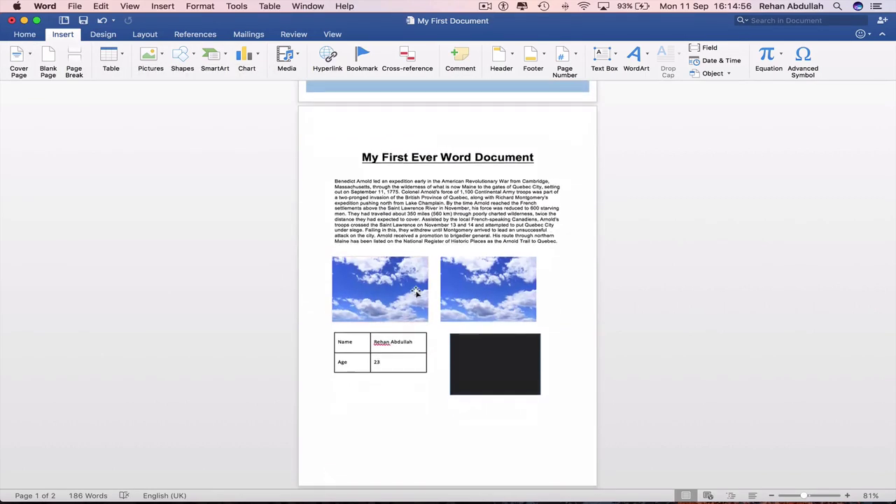
{"action": "scroll", "coordinate": [419, 293], "scroll_direction": "up", "scroll_amount": 5}
{"action": "scroll", "coordinate": [419, 294], "scroll_direction": "up", "scroll_amount": 3}
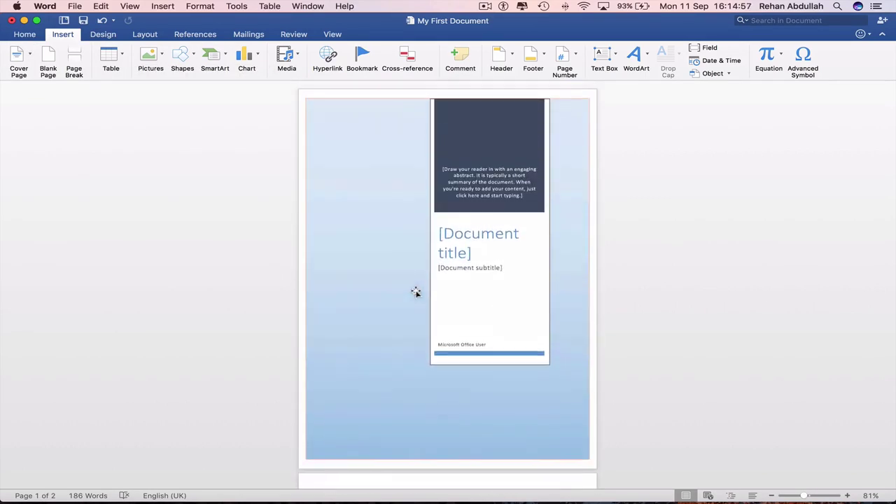
Replace the cover page's document title placeholder with "My First Ever Document".
{"action": "left_click", "coordinate": [813, 497]}
{"action": "scroll", "coordinate": [686, 390], "scroll_direction": "down", "scroll_amount": 1}
{"action": "scroll", "coordinate": [644, 342], "scroll_direction": "down", "scroll_amount": 2}
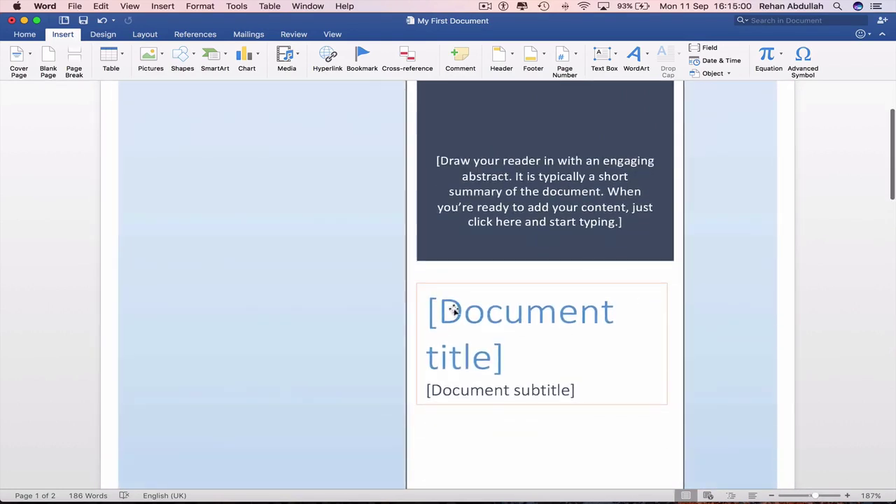
{"action": "left_click", "coordinate": [455, 308]}
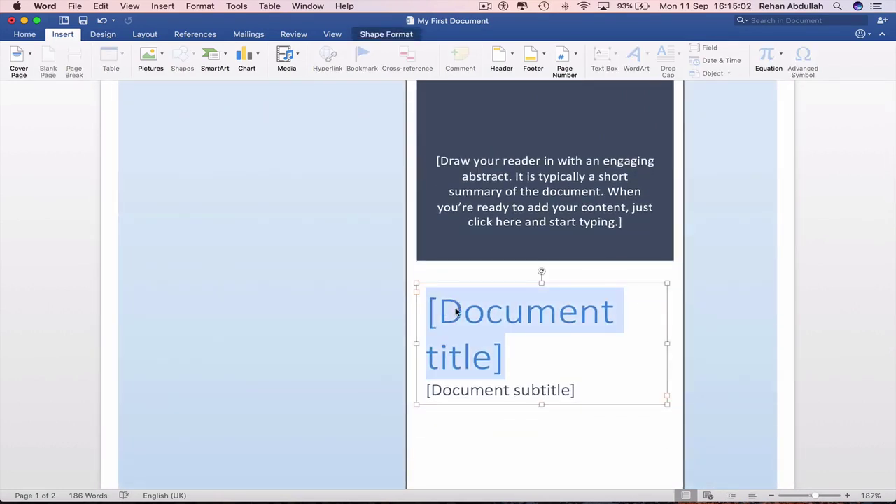
{"action": "key", "text": "BackSpace"}
{"action": "type", "text": "My Fi"}
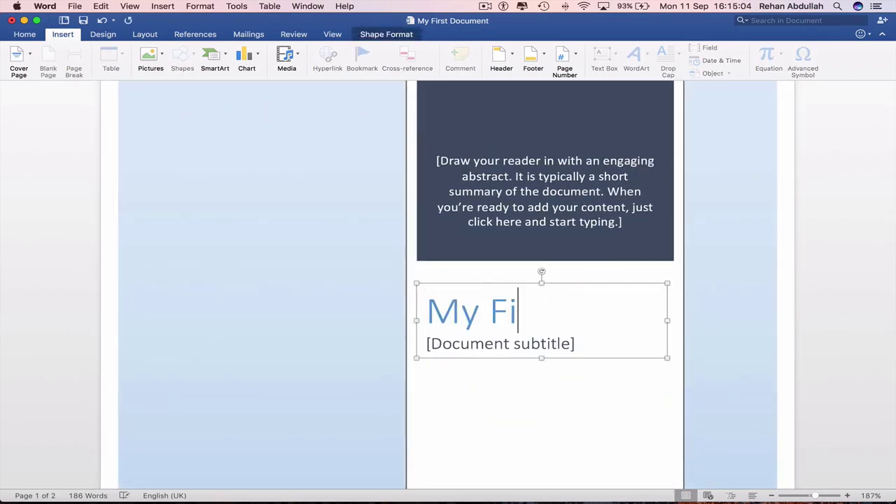
{"action": "type", "text": "rst Ever Docu"}
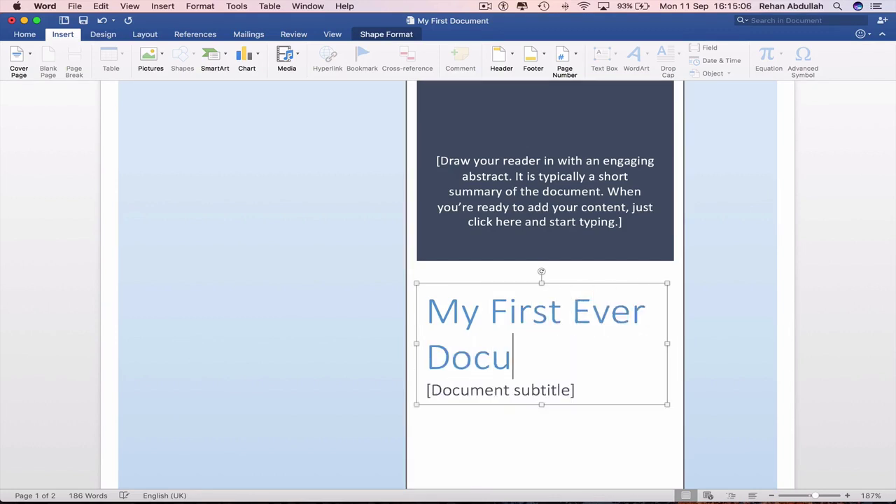
{"action": "type", "text": "ment"}
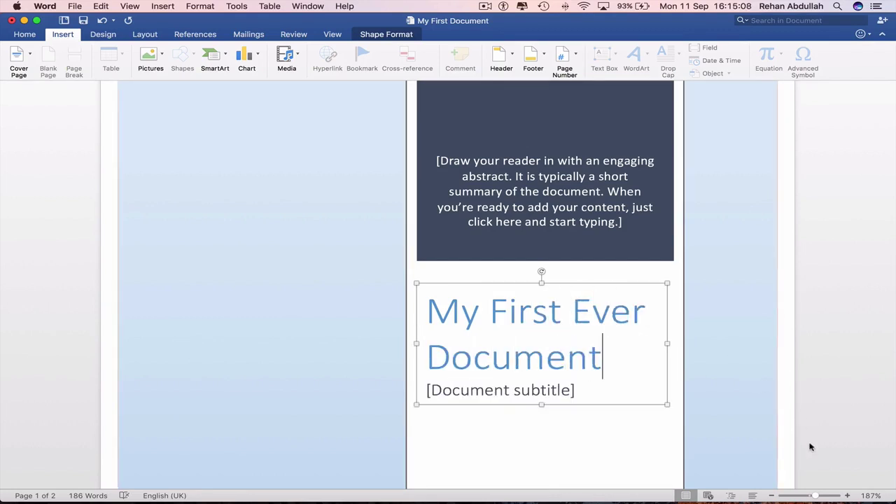
Clear the subtitle placeholder on the cover page and replace the author text with the person's full name.
{"action": "left_click_drag", "start_coordinate": [814, 495], "coordinate": [807, 496]}
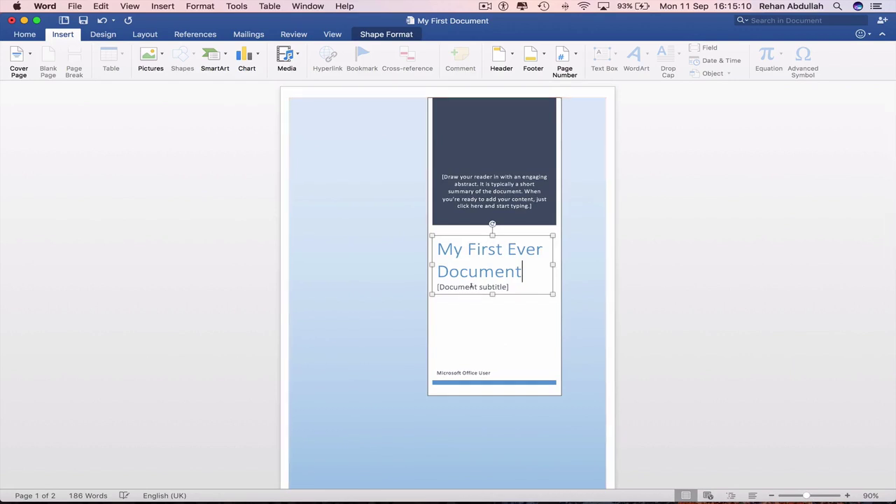
{"action": "left_click", "coordinate": [481, 286]}
{"action": "key", "text": "Delete"}
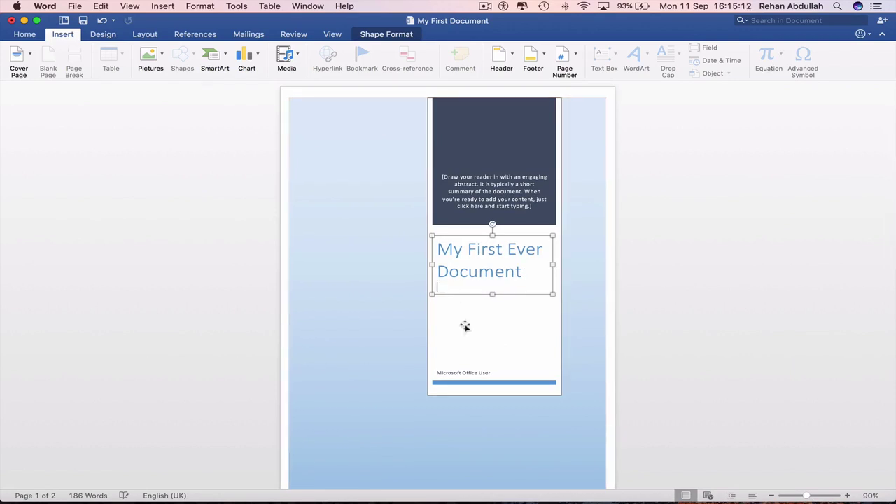
{"action": "left_click", "coordinate": [475, 372]}
{"action": "left_click", "coordinate": [482, 374]}
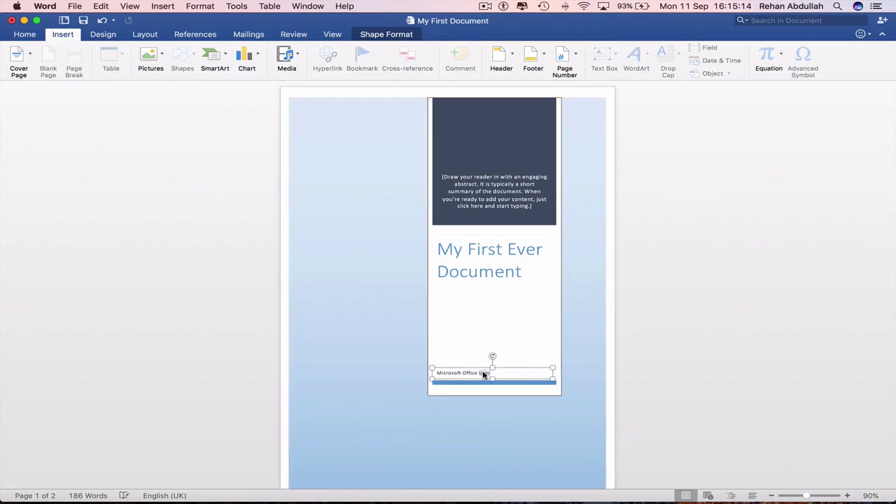
{"action": "key", "text": "BackSpace"}
{"action": "key", "text": "BackSpace"}
{"action": "key", "text": "BackSpace"}
{"action": "key", "text": "BackSpace"}
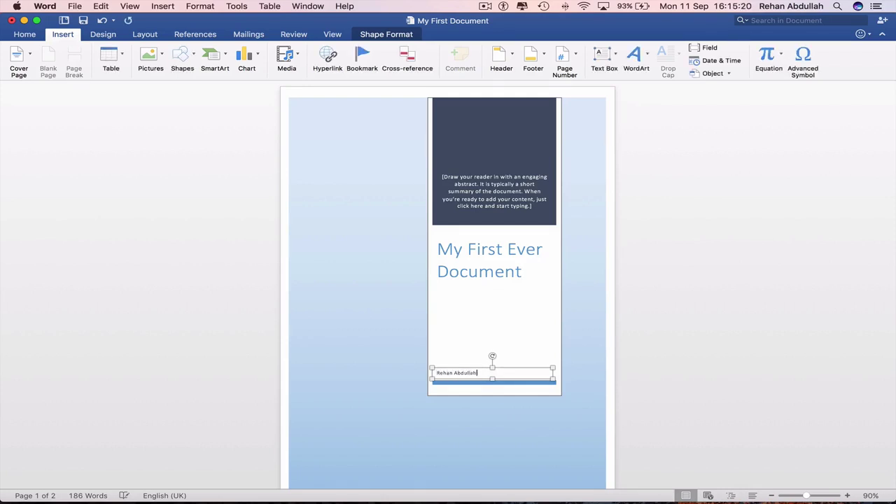
Try clearing the abstract placeholder in the cover page's dark block.
{"action": "left_click", "coordinate": [812, 499]}
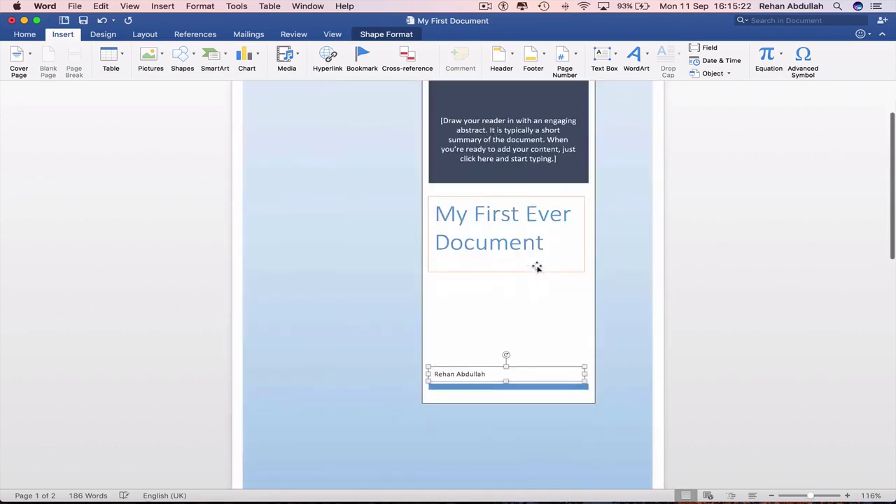
{"action": "left_click", "coordinate": [525, 232]}
{"action": "left_click", "coordinate": [525, 176]}
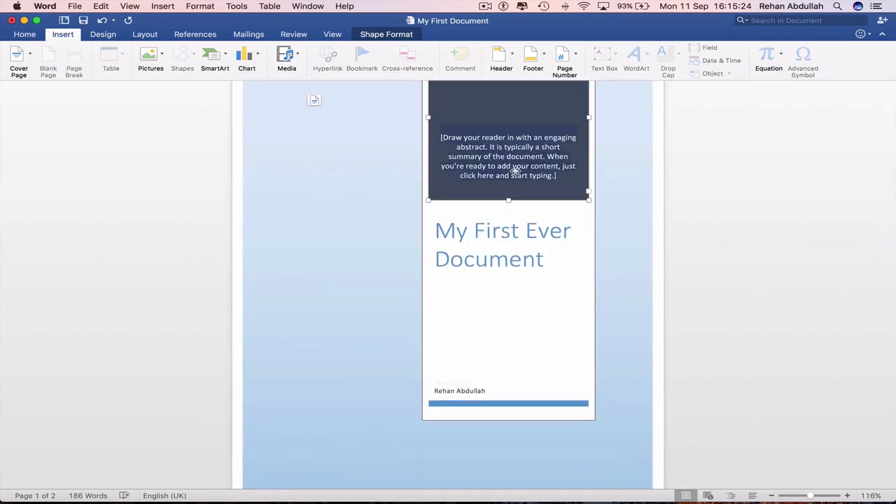
{"action": "key", "text": "BackSpace"}
{"action": "scroll", "coordinate": [761, 358], "scroll_direction": "down", "scroll_amount": 4}
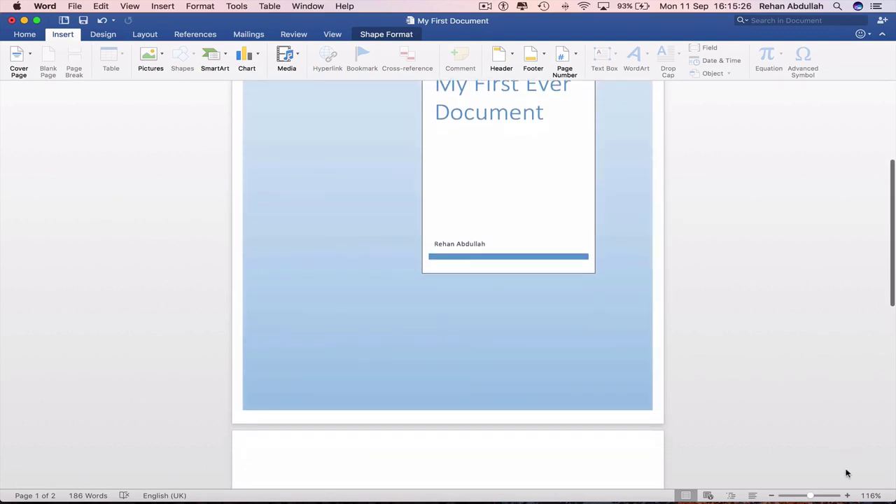
Switch to the Multiple Pages view to show the cover page and the text page side by side.
{"action": "left_click", "coordinate": [802, 495]}
{"action": "left_click_drag", "start_coordinate": [802, 496], "coordinate": [804, 498]}
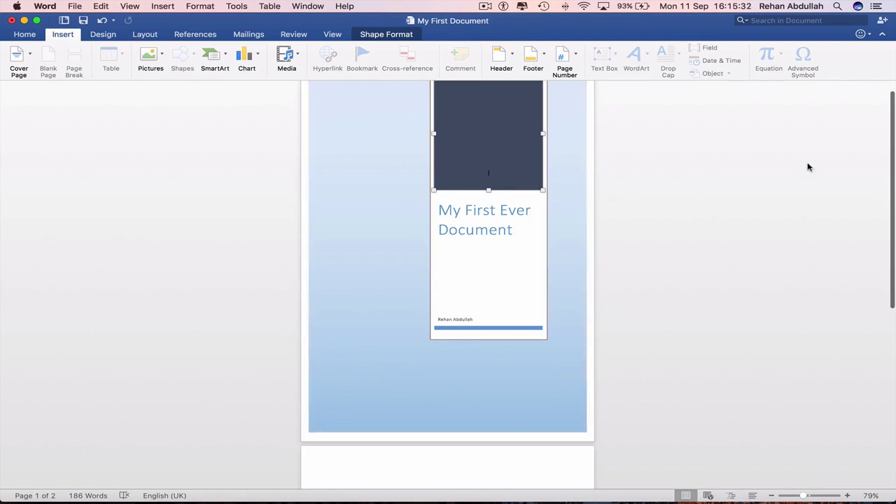
{"action": "left_click", "coordinate": [332, 39]}
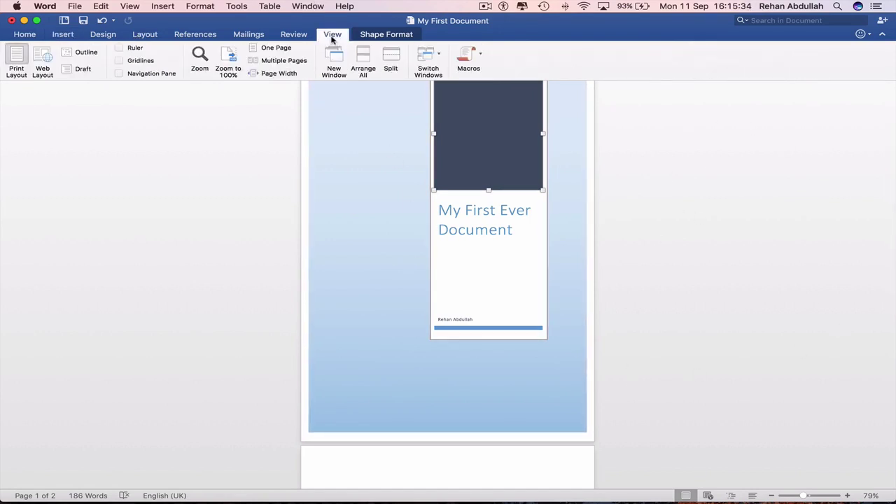
{"action": "left_click", "coordinate": [273, 60]}
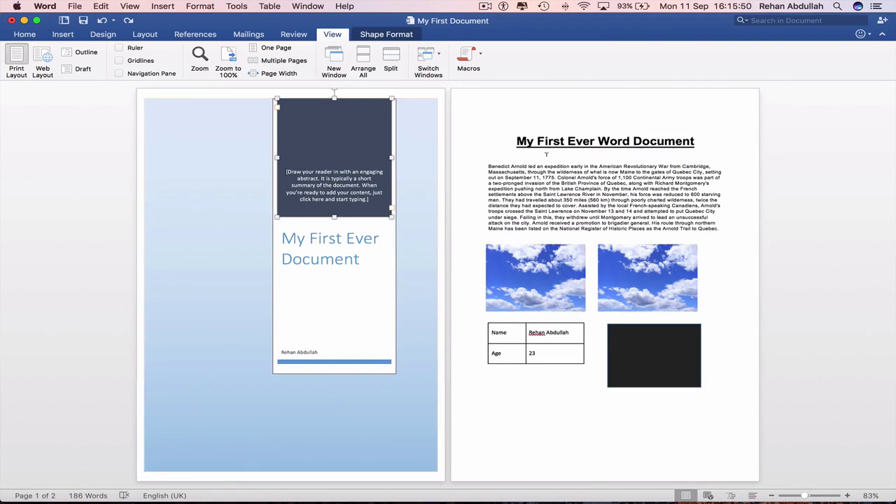
{"action": "left_click", "coordinate": [846, 170]}
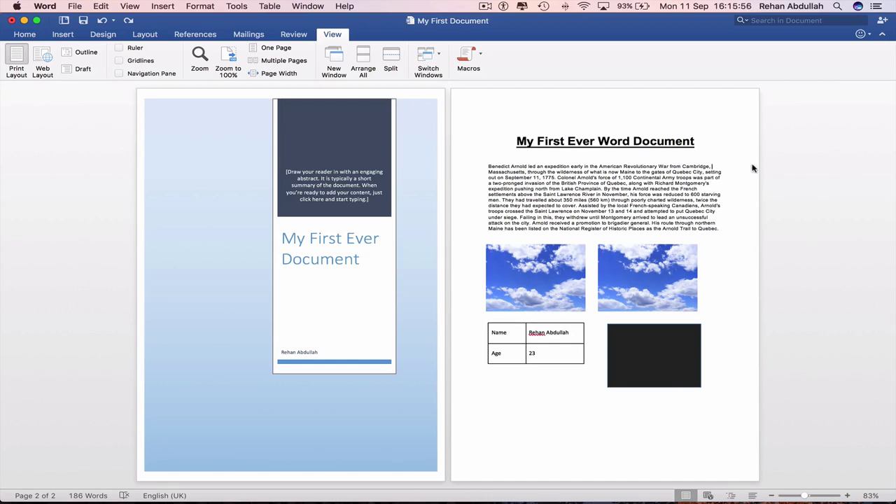
Insert right-aligned page numbers in the footer, with the number also shown on the first page.
{"action": "left_click", "coordinate": [151, 6]}
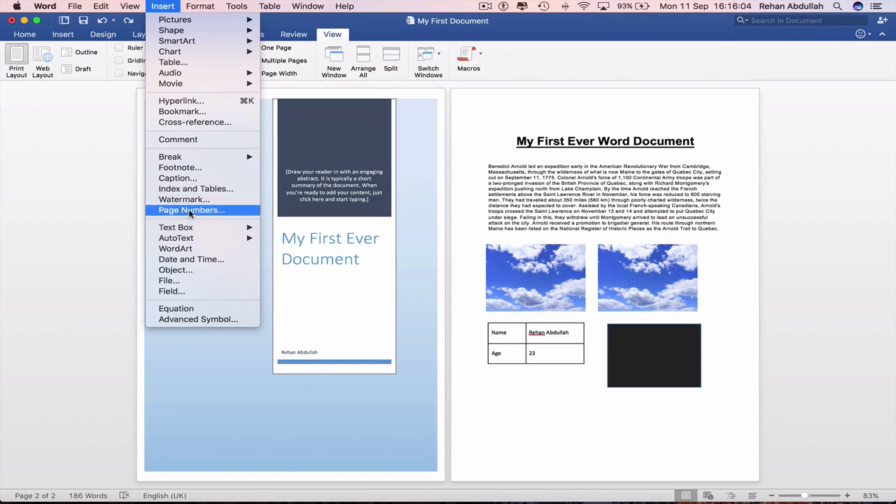
{"action": "left_click", "coordinate": [191, 210]}
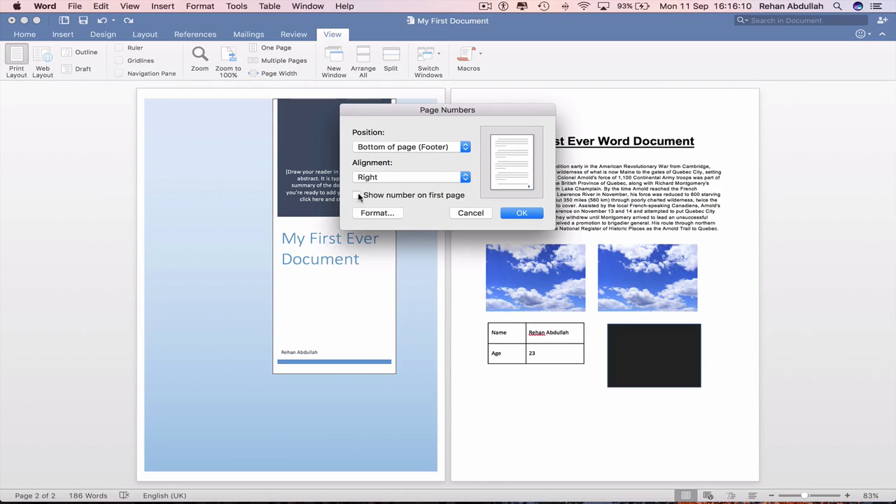
{"action": "left_click", "coordinate": [356, 196]}
{"action": "left_click", "coordinate": [521, 213]}
Shrink the cover page's blue background from its lower-right corner to uncover the page number in the footer.
{"action": "left_click", "coordinate": [436, 470]}
{"action": "left_click_drag", "start_coordinate": [436, 470], "coordinate": [433, 445]}
{"action": "left_click", "coordinate": [545, 430]}
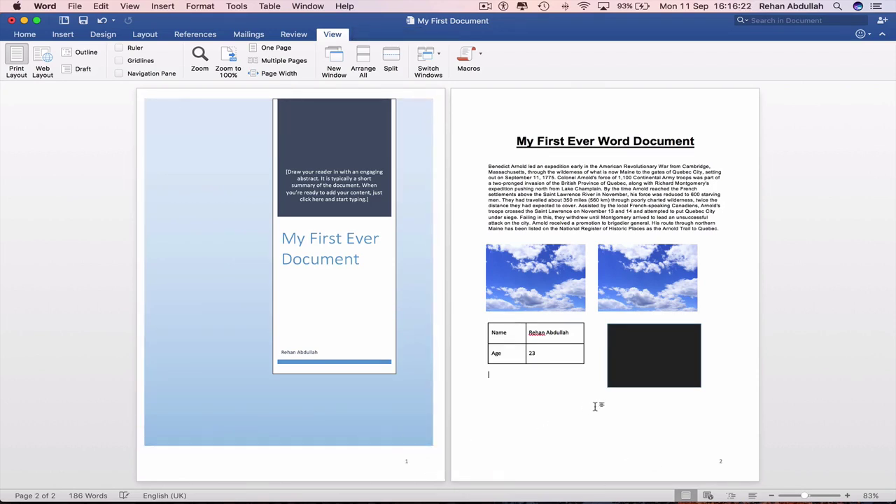
Add a blank third page after the content of the second page.
{"action": "left_click", "coordinate": [489, 415]}
{"action": "key", "text": "Return"}
{"action": "scroll", "coordinate": [583, 366], "scroll_direction": "down", "scroll_amount": 5}
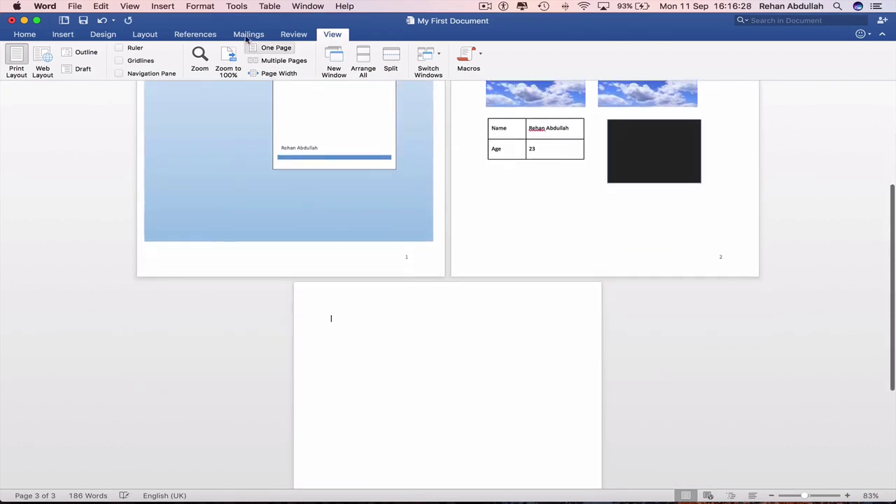
Set the page orientation to landscape on A4 paper and apply the page setup from this point forward, starting at the third page.
{"action": "left_click", "coordinate": [75, 5]}
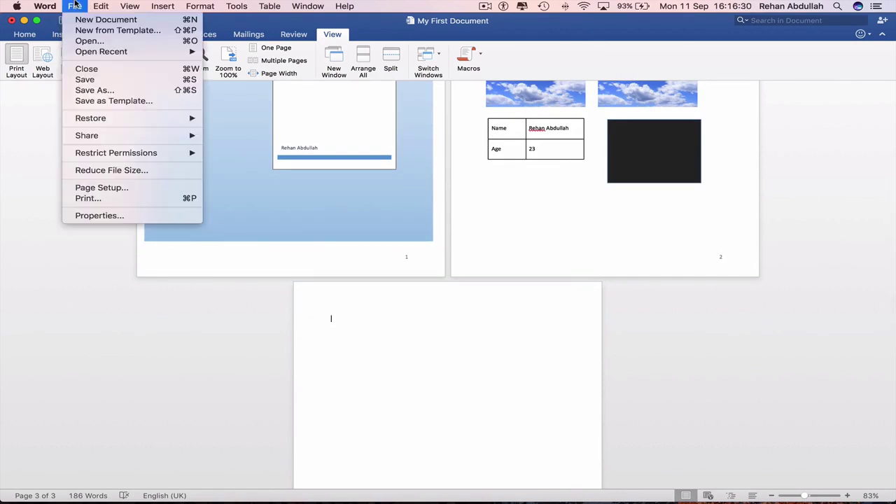
{"action": "left_click", "coordinate": [100, 189]}
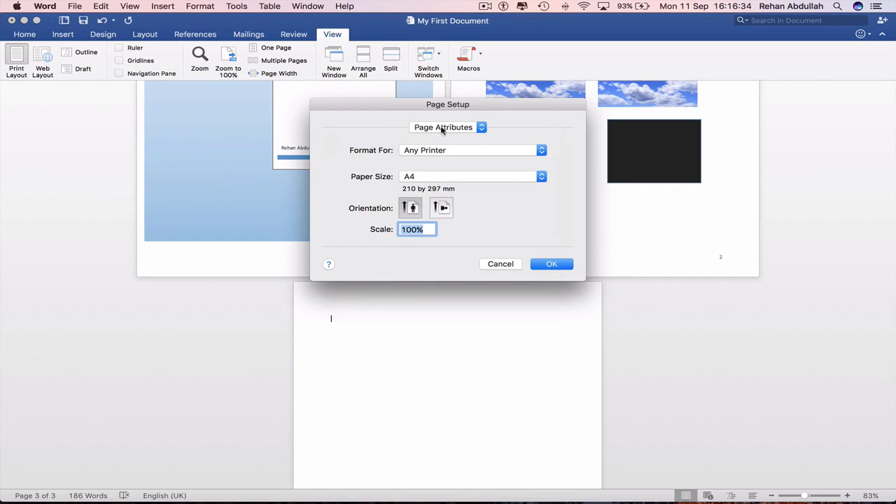
{"action": "left_click", "coordinate": [428, 150]}
{"action": "left_click", "coordinate": [537, 177]}
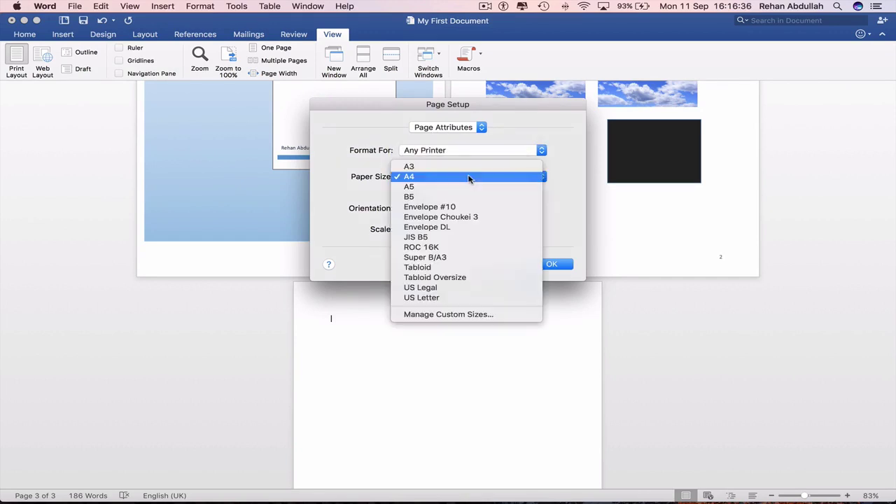
{"action": "left_click", "coordinate": [537, 176]}
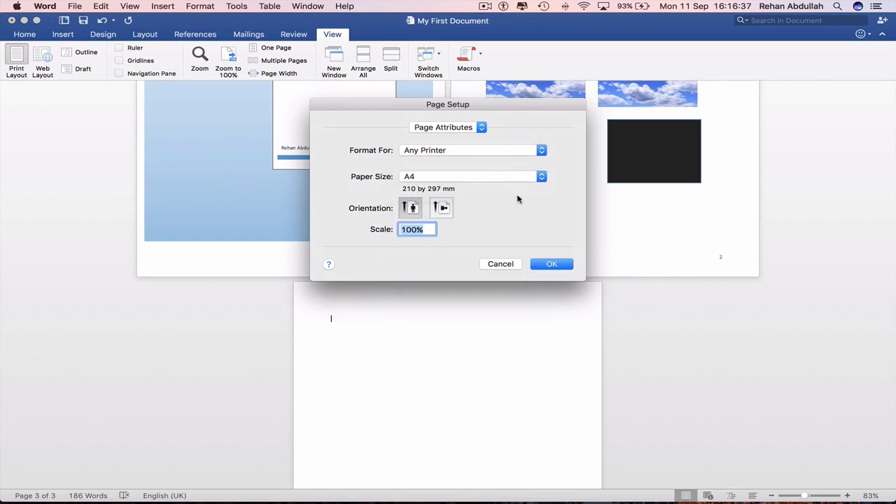
{"action": "left_click", "coordinate": [444, 208]}
{"action": "left_click", "coordinate": [460, 130]}
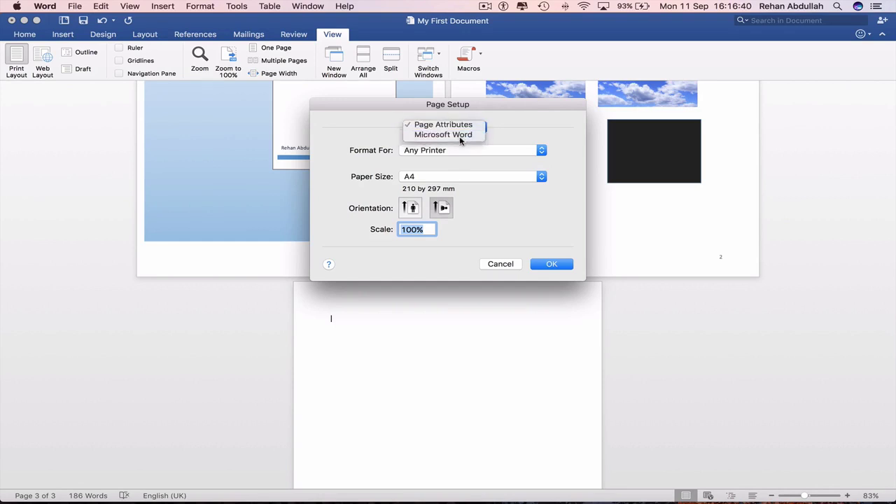
{"action": "left_click", "coordinate": [462, 138]}
{"action": "left_click", "coordinate": [483, 152]}
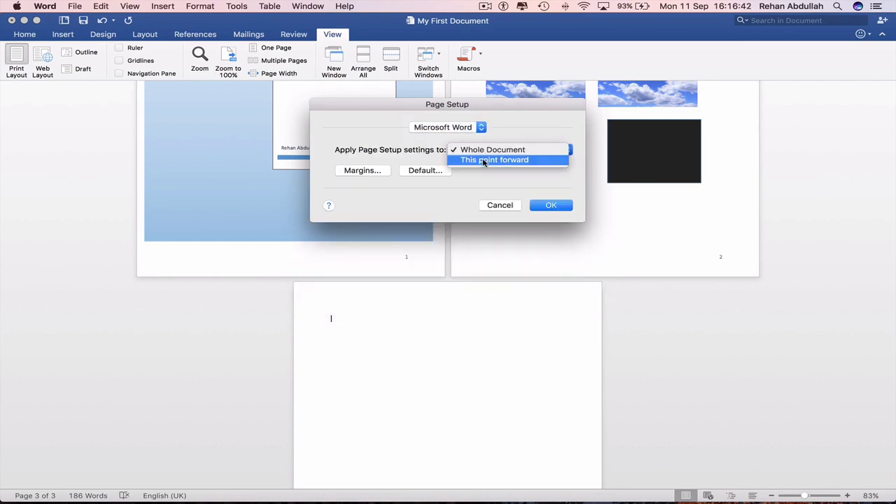
{"action": "left_click", "coordinate": [485, 160]}
{"action": "left_click", "coordinate": [549, 207]}
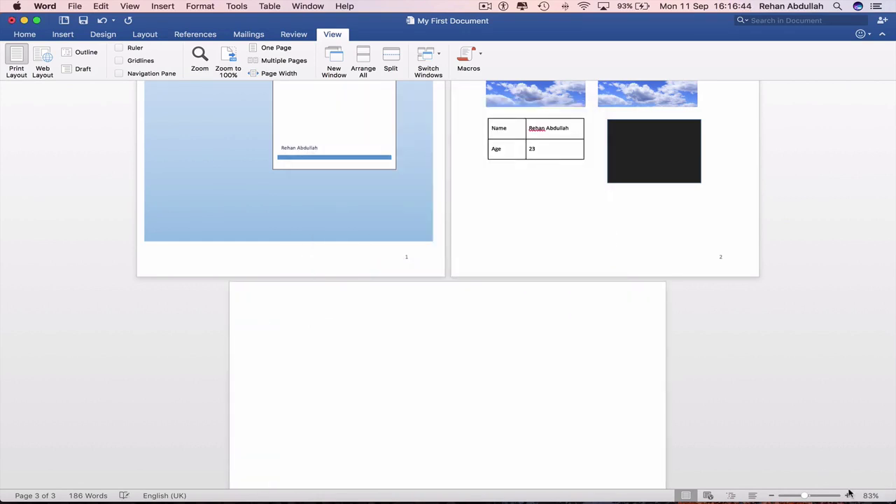
Zoom out to 58% to compare all three pages side by side, and check the third page's orientation options.
{"action": "left_click_drag", "start_coordinate": [796, 496], "coordinate": [790, 496]}
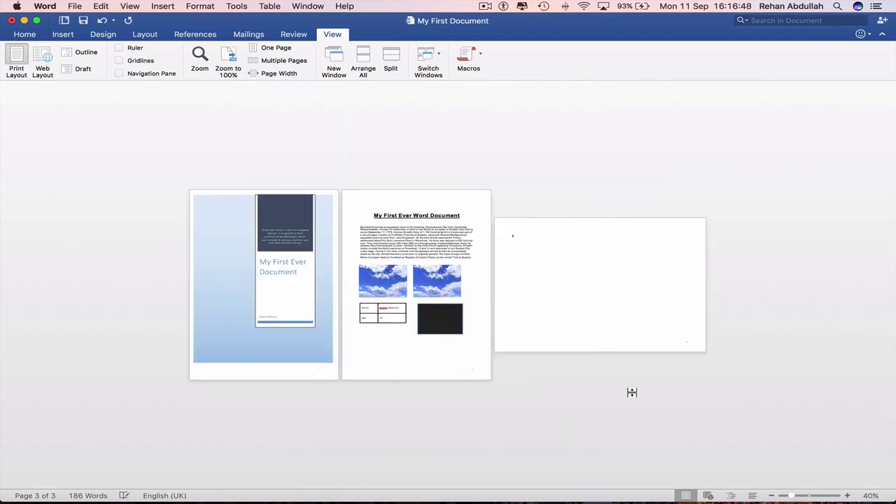
{"action": "left_click", "coordinate": [796, 497]}
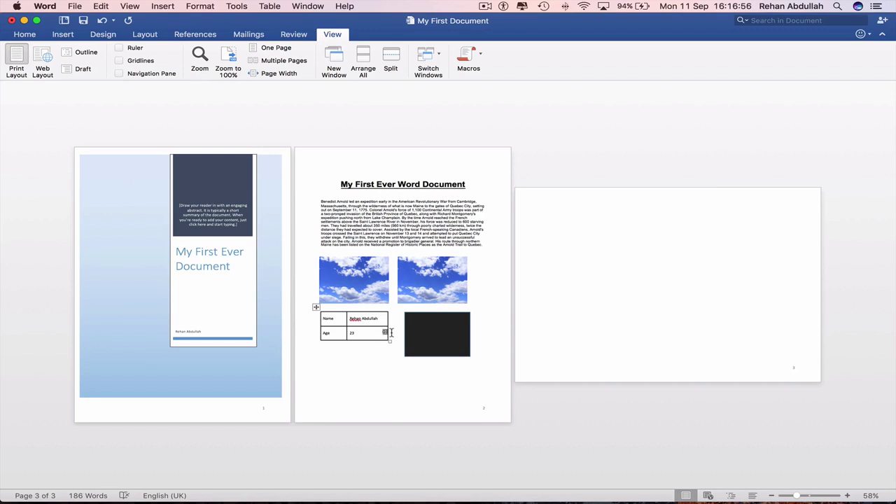
{"action": "left_click", "coordinate": [67, 36]}
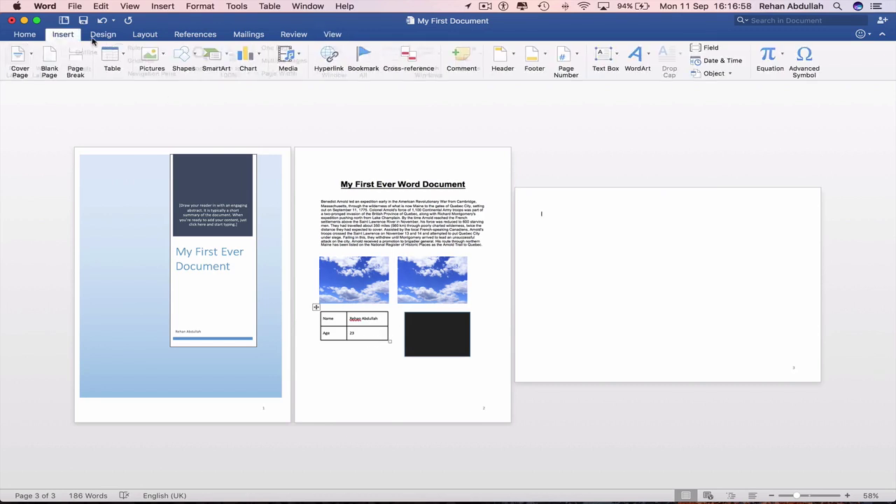
{"action": "left_click", "coordinate": [103, 35]}
{"action": "left_click", "coordinate": [145, 34]}
{"action": "left_click", "coordinate": [62, 56]}
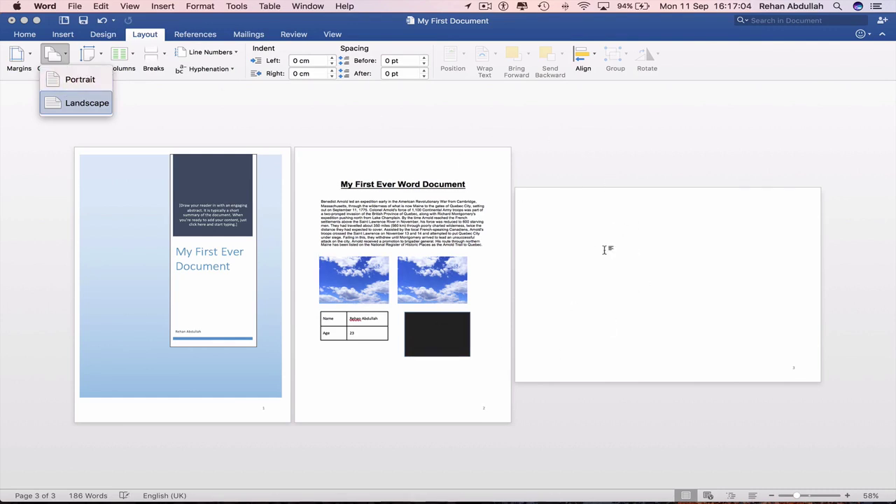
Move the Name and Age table onto the landscape third page and resize it to two short rows spanning the text width.
{"action": "left_click", "coordinate": [374, 325]}
{"action": "left_click_drag", "start_coordinate": [315, 307], "coordinate": [541, 208]}
{"action": "left_click_drag", "start_coordinate": [616, 238], "coordinate": [797, 339]}
{"action": "left_click_drag", "start_coordinate": [674, 275], "coordinate": [670, 225]}
{"action": "left_click_drag", "start_coordinate": [666, 286], "coordinate": [670, 240]}
{"action": "left_click", "coordinate": [676, 282]}
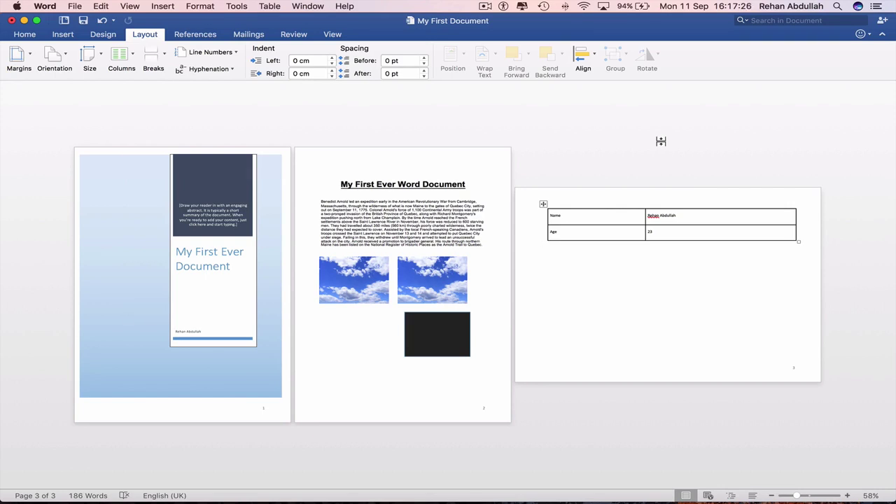
Save a PDF copy of the document as My First Document.pdf on the Desktop, continuing despite the footer margin warning.
{"action": "key", "text": "super+s"}
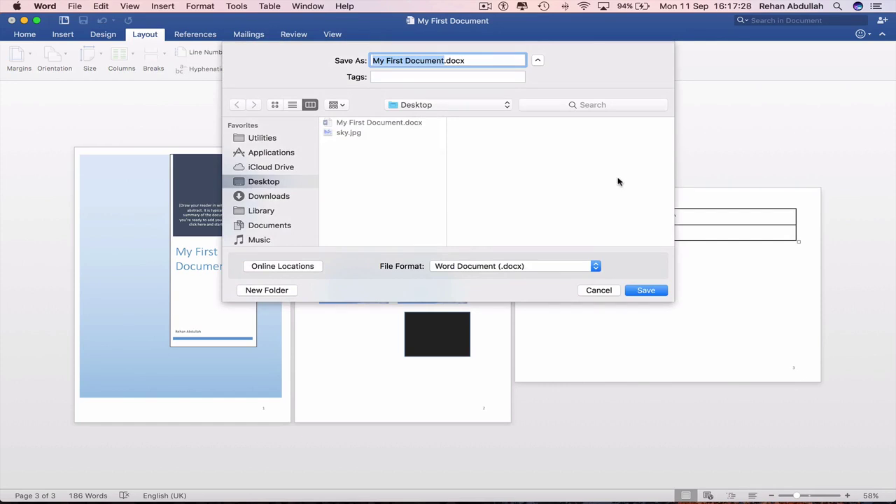
{"action": "left_click", "coordinate": [492, 269]}
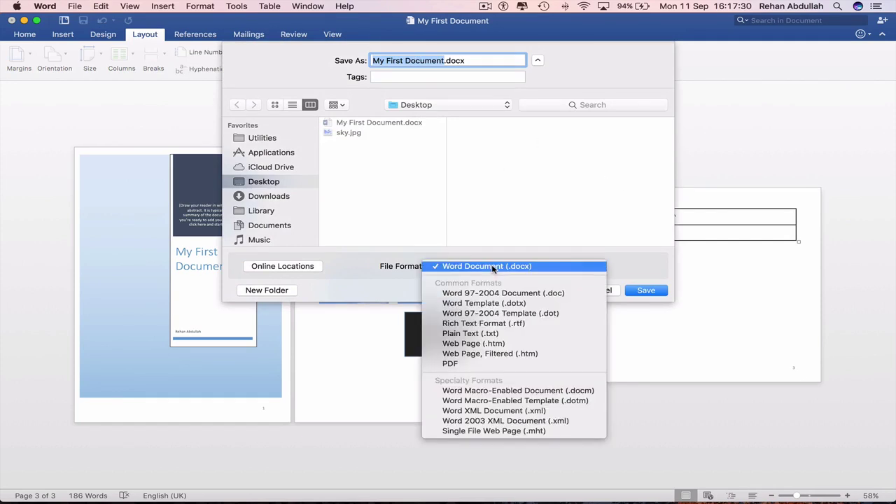
{"action": "left_click", "coordinate": [454, 364]}
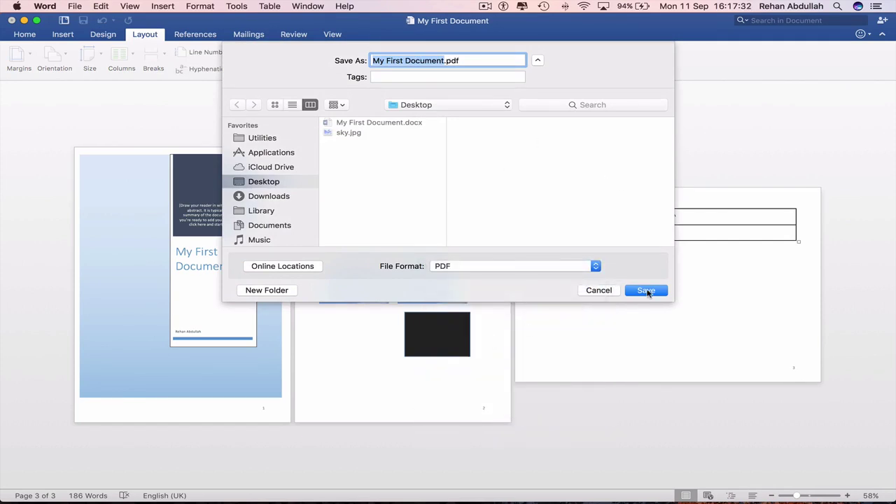
{"action": "left_click", "coordinate": [645, 290]}
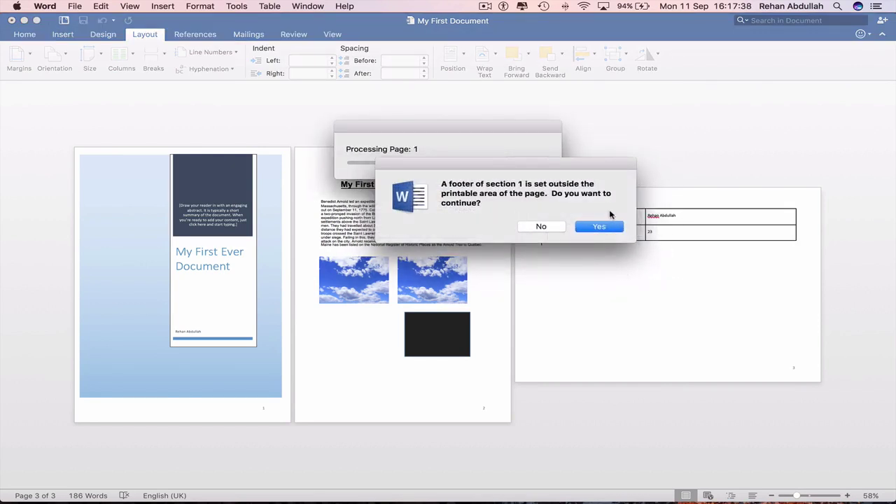
{"action": "left_click", "coordinate": [602, 228]}
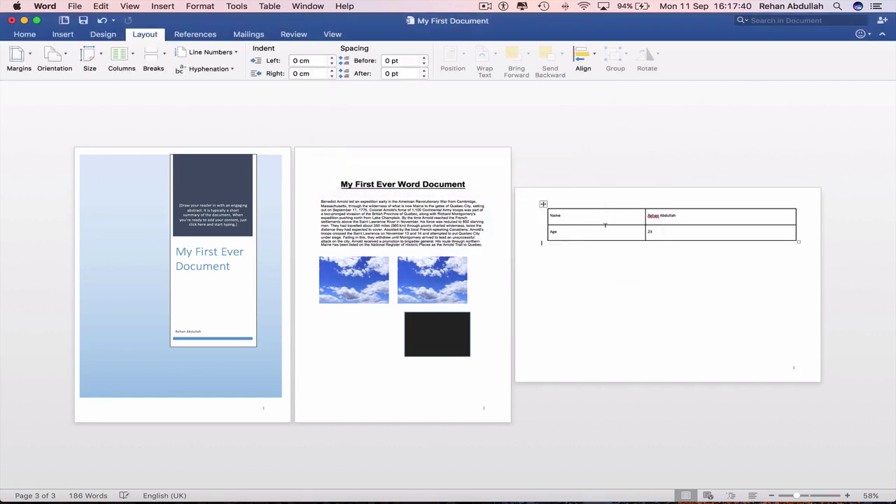
Minimise the document window, open My First Document.pdf from the desktop in Preview, look through its pages, and quit Preview.
{"action": "left_click_drag", "start_coordinate": [893, 117], "coordinate": [621, 140]}
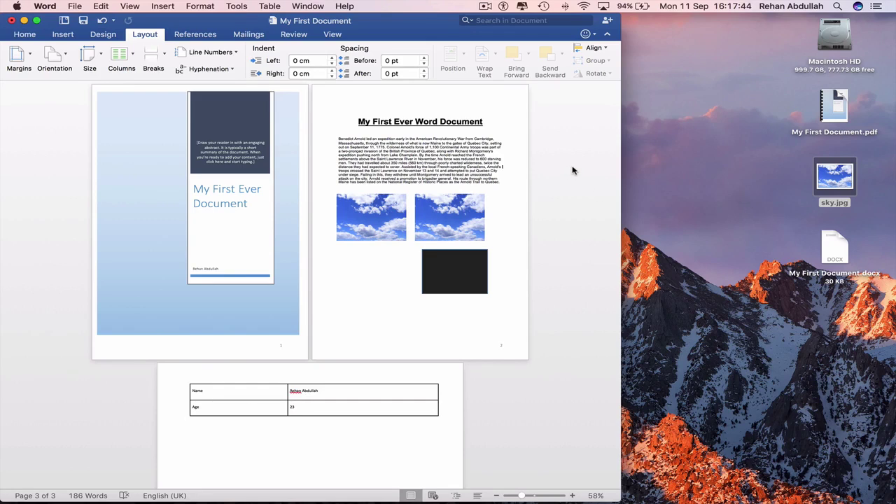
{"action": "left_click", "coordinate": [24, 20]}
{"action": "double_click", "coordinate": [809, 133]}
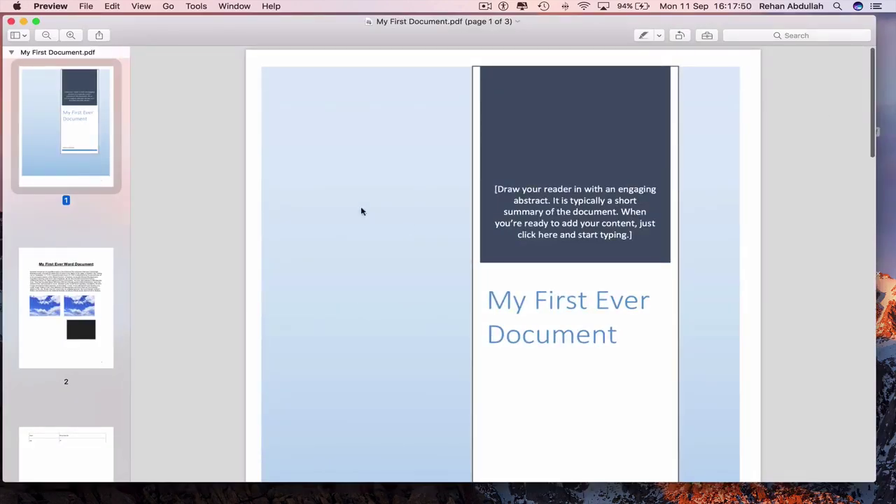
{"action": "double_click", "coordinate": [288, 21]}
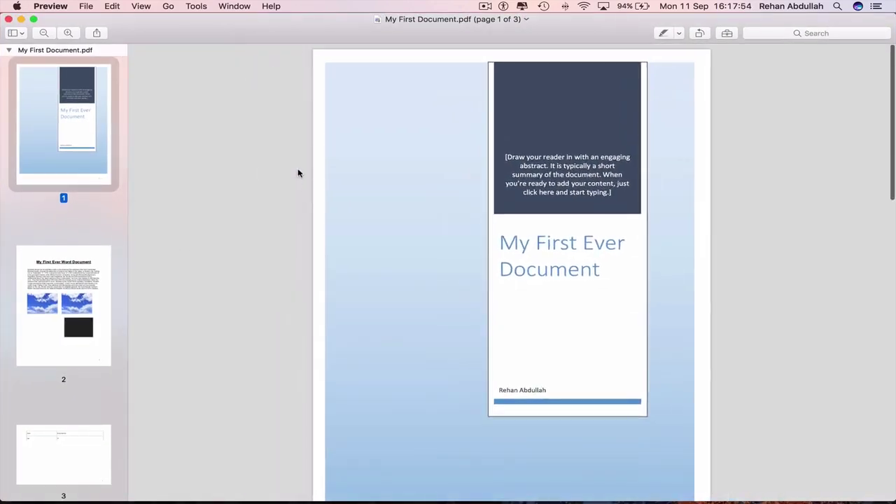
{"action": "scroll", "coordinate": [298, 173], "scroll_direction": "down", "scroll_amount": 15}
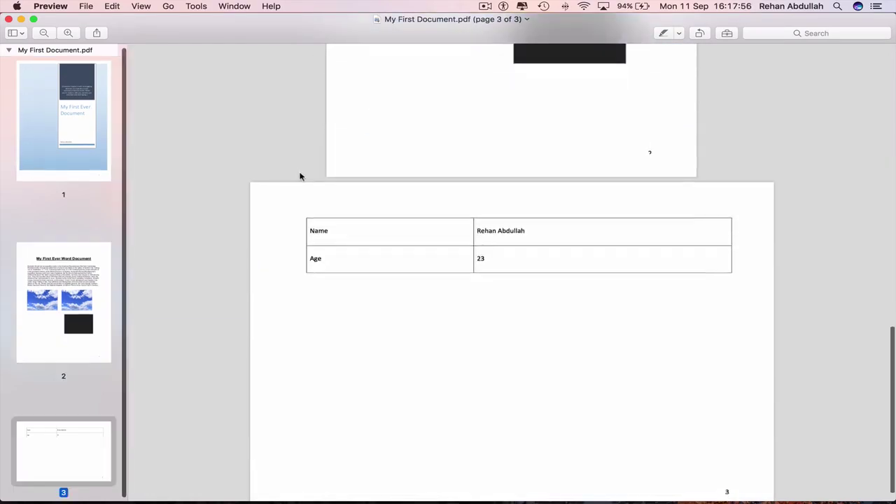
{"action": "scroll", "coordinate": [298, 175], "scroll_direction": "up", "scroll_amount": 15}
{"action": "key", "text": "super+q"}
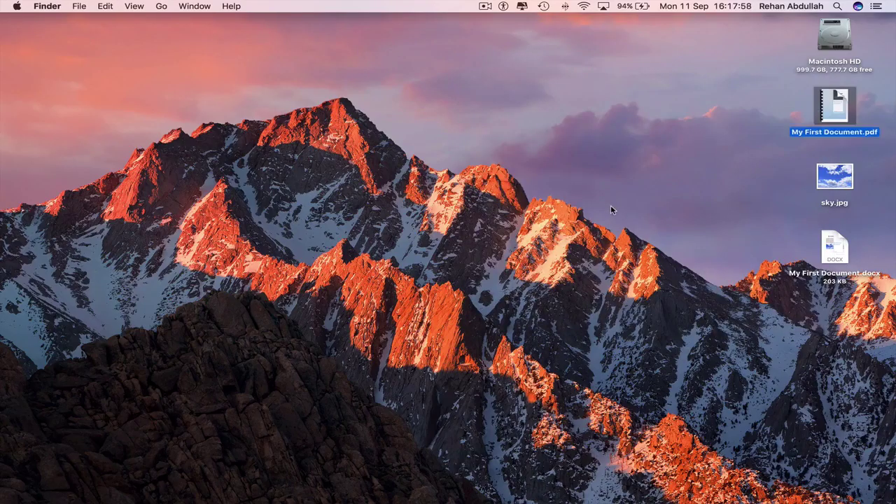
Reopen My First Document.docx in Word at full window size and add a blank fourth page after the table page.
{"action": "double_click", "coordinate": [835, 247]}
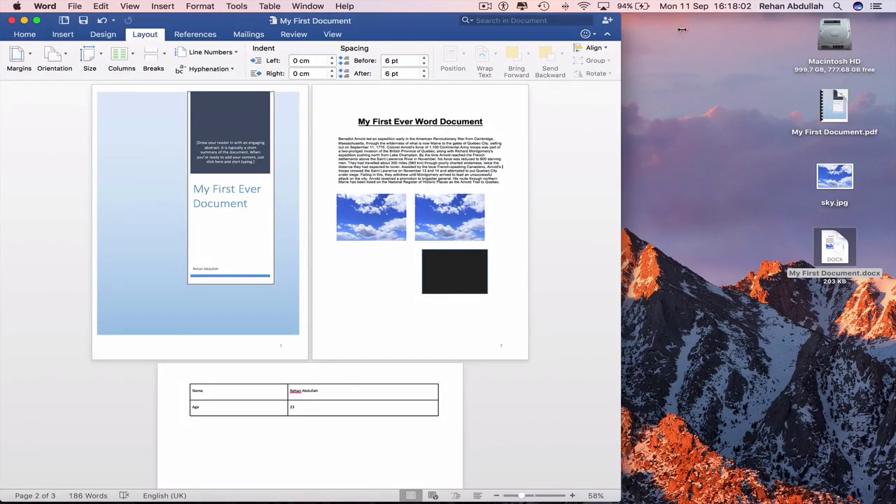
{"action": "double_click", "coordinate": [622, 25]}
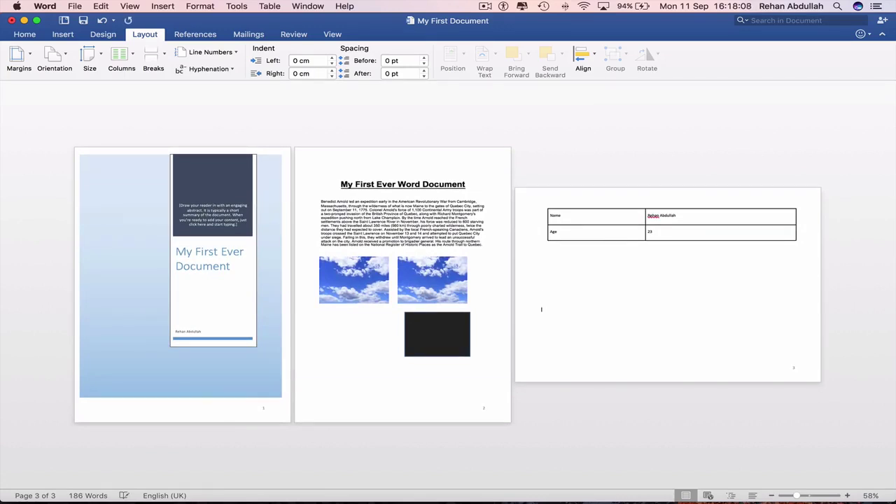
{"action": "key", "text": "super+Return"}
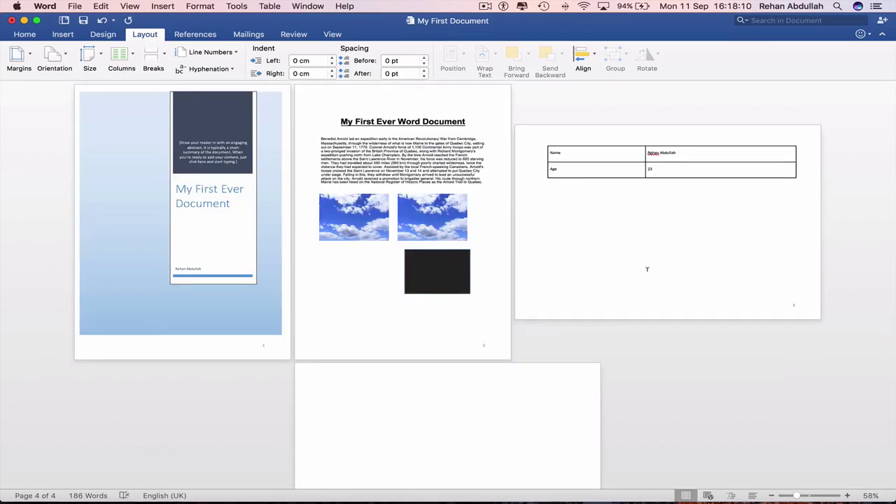
{"action": "scroll", "coordinate": [654, 278], "scroll_direction": "down", "scroll_amount": 2}
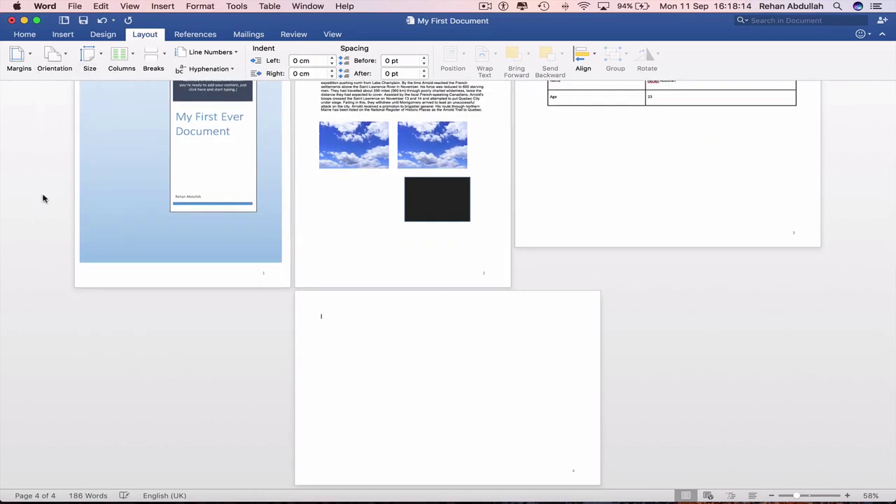
Set the orientation back to portrait and apply the page setup from this point forward, starting at the fourth page.
{"action": "left_click", "coordinate": [72, 6]}
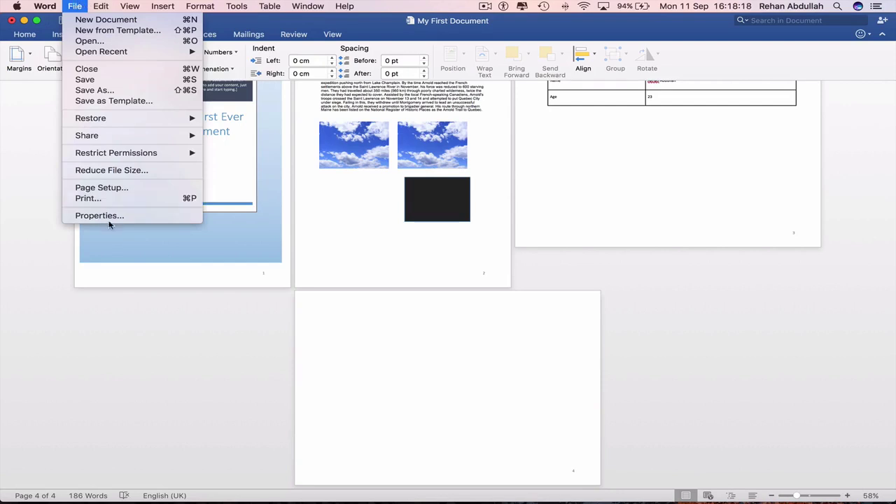
{"action": "left_click", "coordinate": [125, 188]}
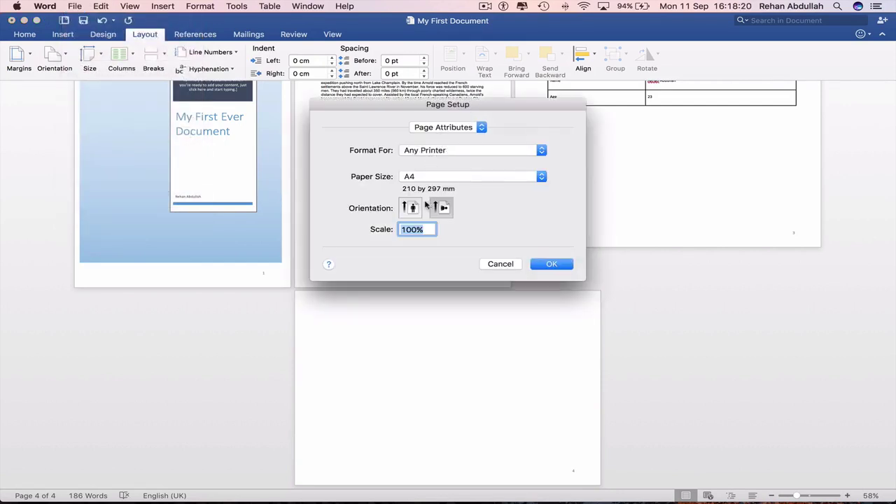
{"action": "left_click", "coordinate": [414, 206]}
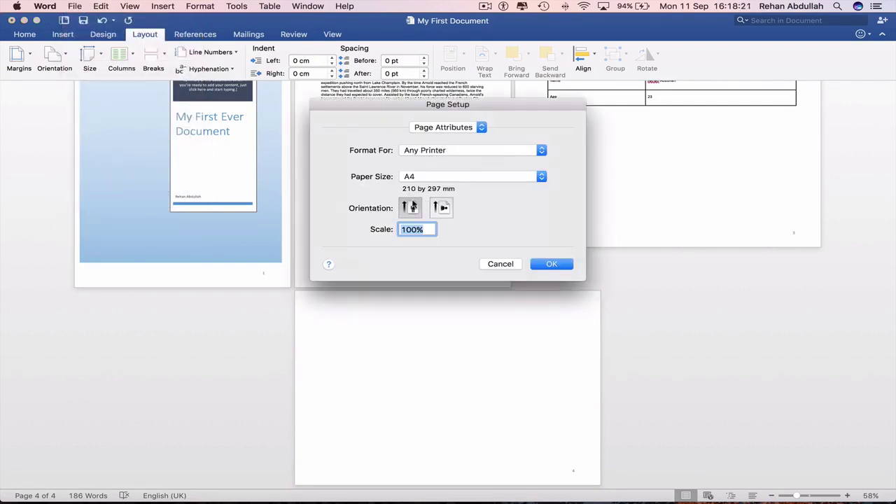
{"action": "left_click", "coordinate": [454, 128]}
{"action": "left_click", "coordinate": [443, 137]}
{"action": "left_click", "coordinate": [493, 149]}
{"action": "left_click", "coordinate": [494, 161]}
{"action": "left_click", "coordinate": [551, 205]}
{"action": "scroll", "coordinate": [616, 329], "scroll_direction": "down", "scroll_amount": 3}
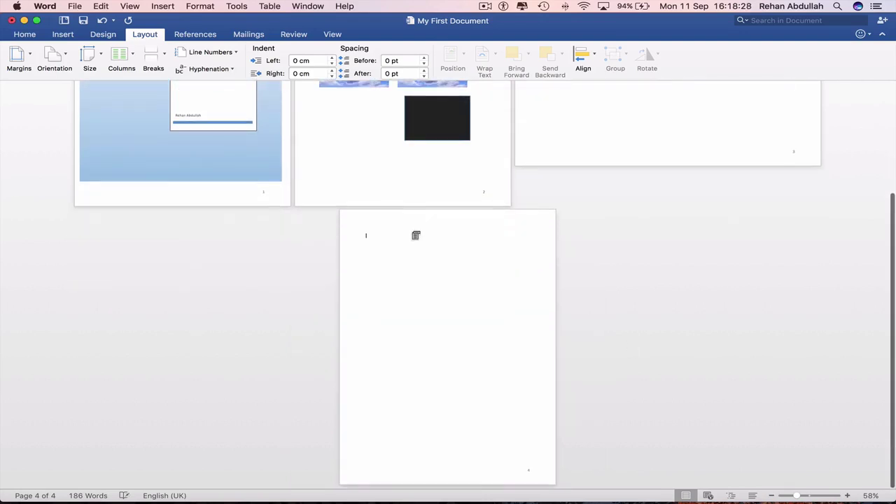
Add a blank fifth page after the fourth and check its orientation options.
{"action": "left_click", "coordinate": [385, 253]}
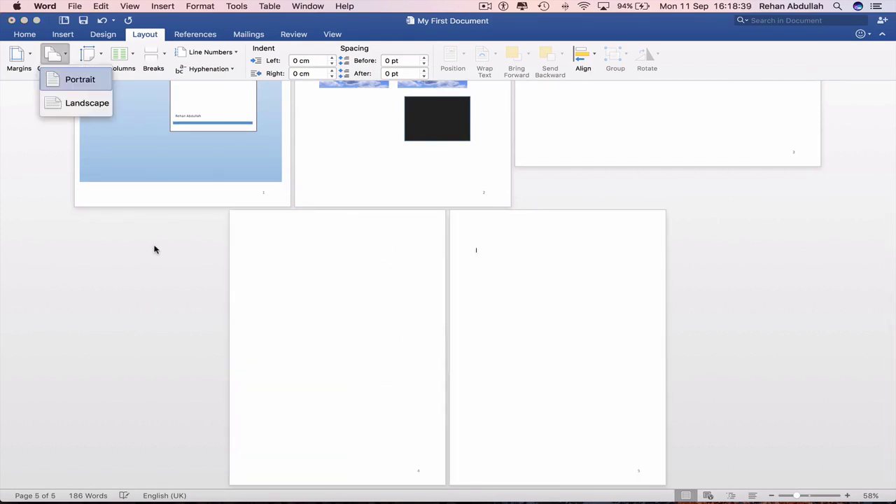
{"action": "left_click", "coordinate": [154, 248]}
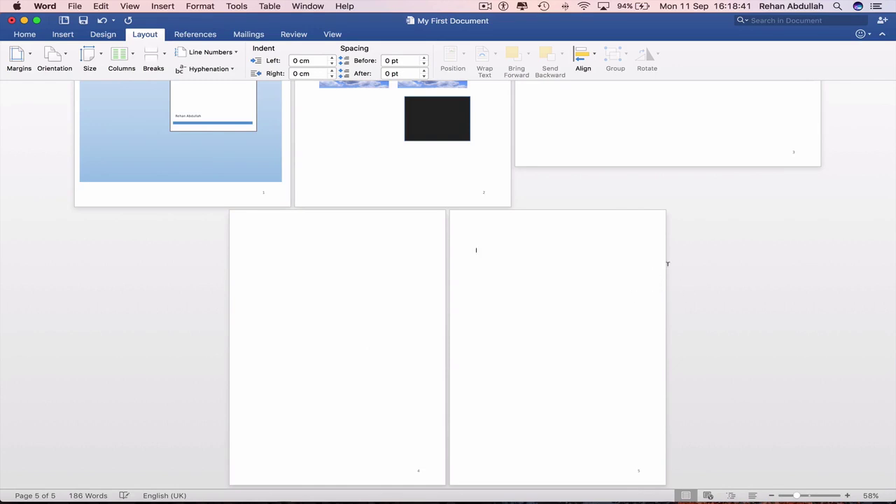
{"action": "scroll", "coordinate": [668, 269], "scroll_direction": "up", "scroll_amount": 5}
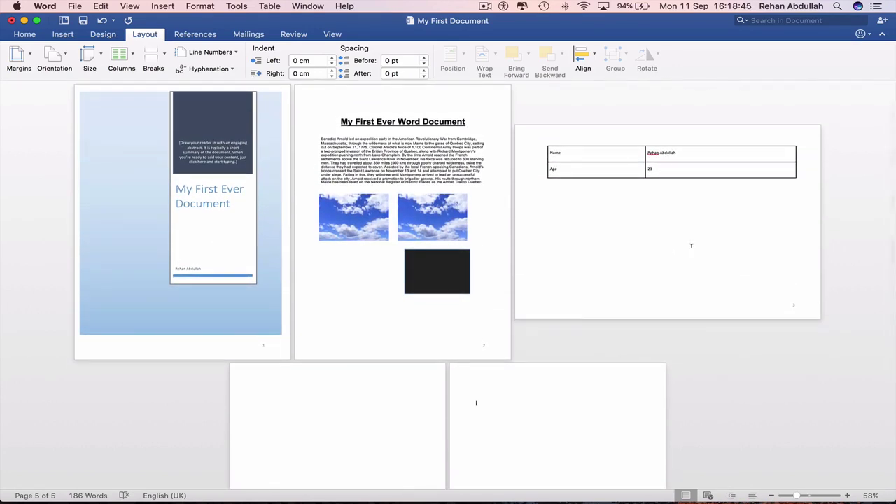
Quit Word and keep the last copied item available on the clipboard.
{"action": "left_click", "coordinate": [44, 6]}
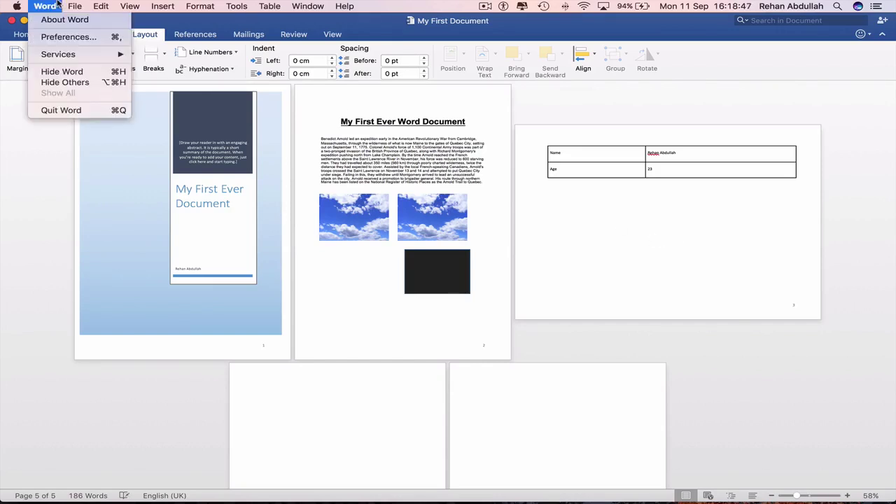
{"action": "left_click", "coordinate": [70, 110]}
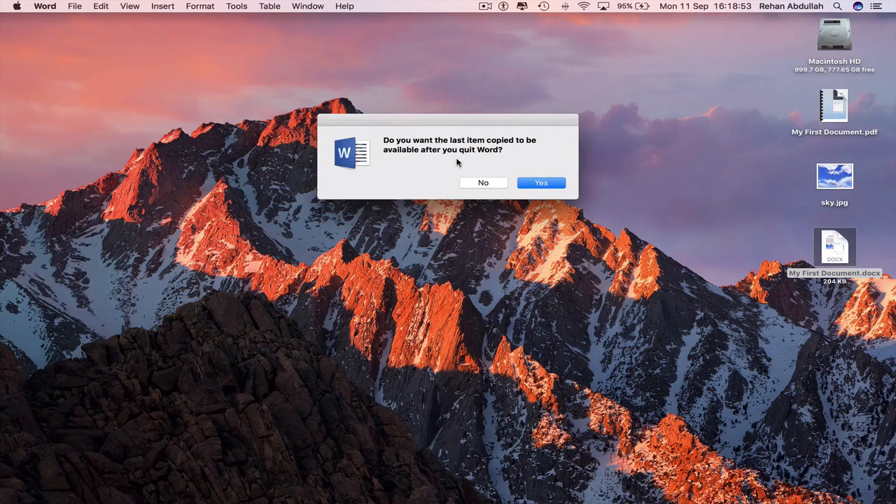
{"action": "left_click", "coordinate": [535, 183]}
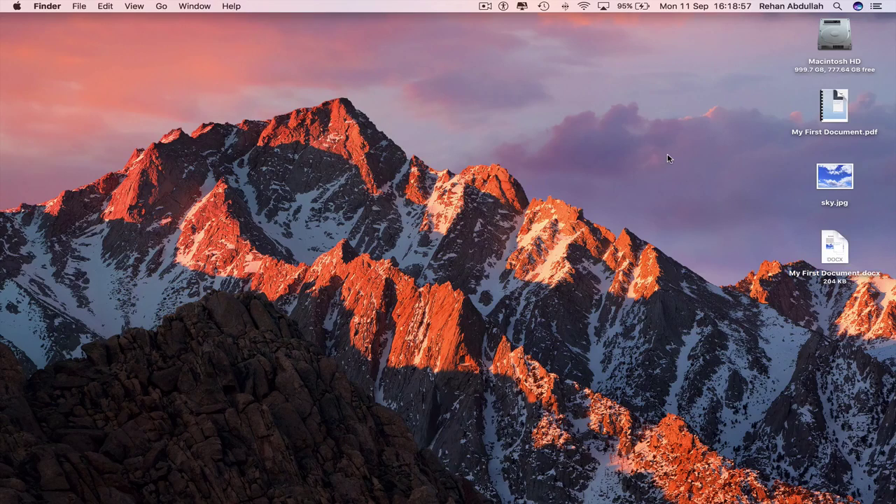